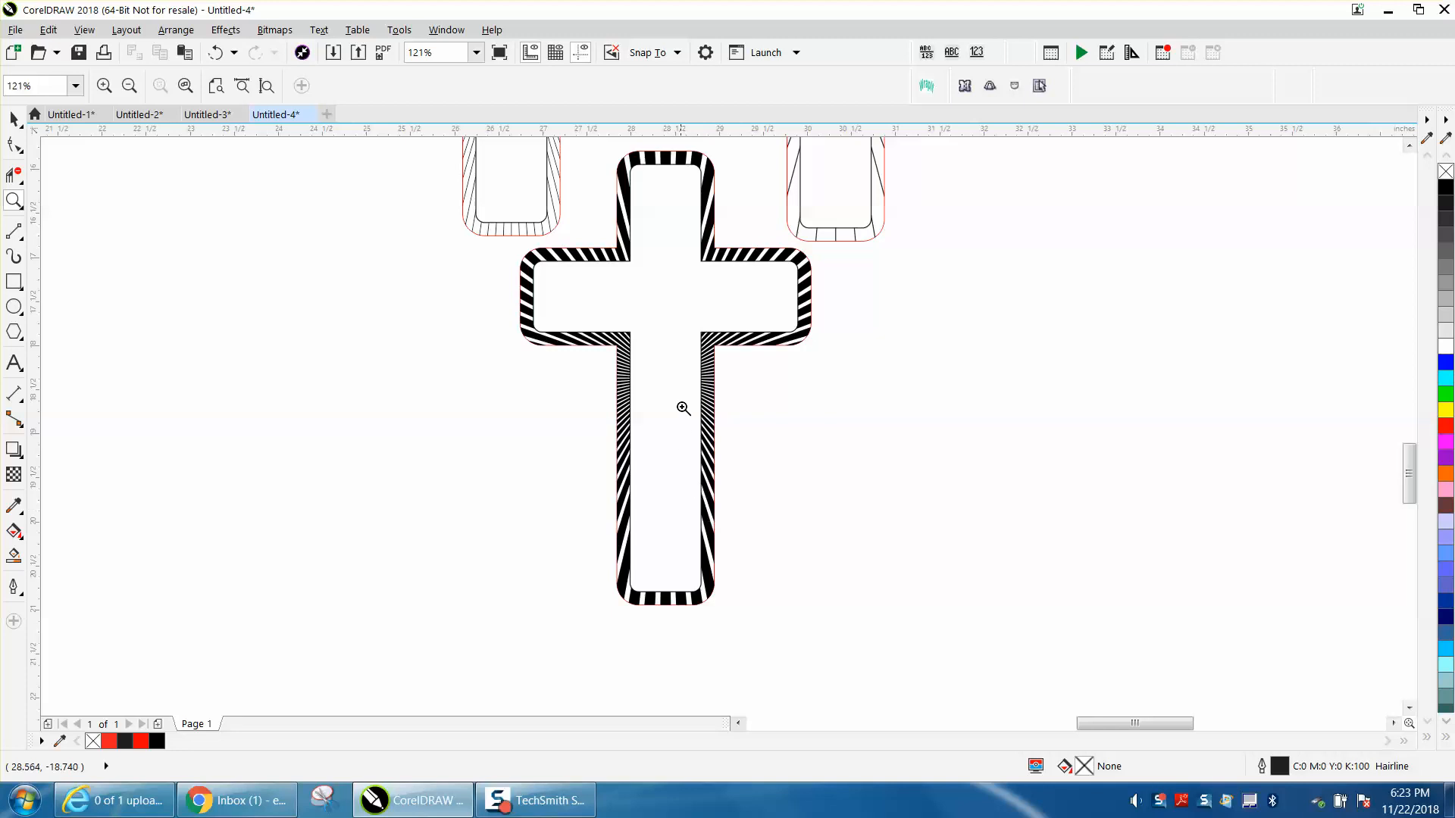
Move the striped cross's inner outline 10 inches to the left and centre it on the page.
{"action": "right_click", "coordinate": [696, 346]}
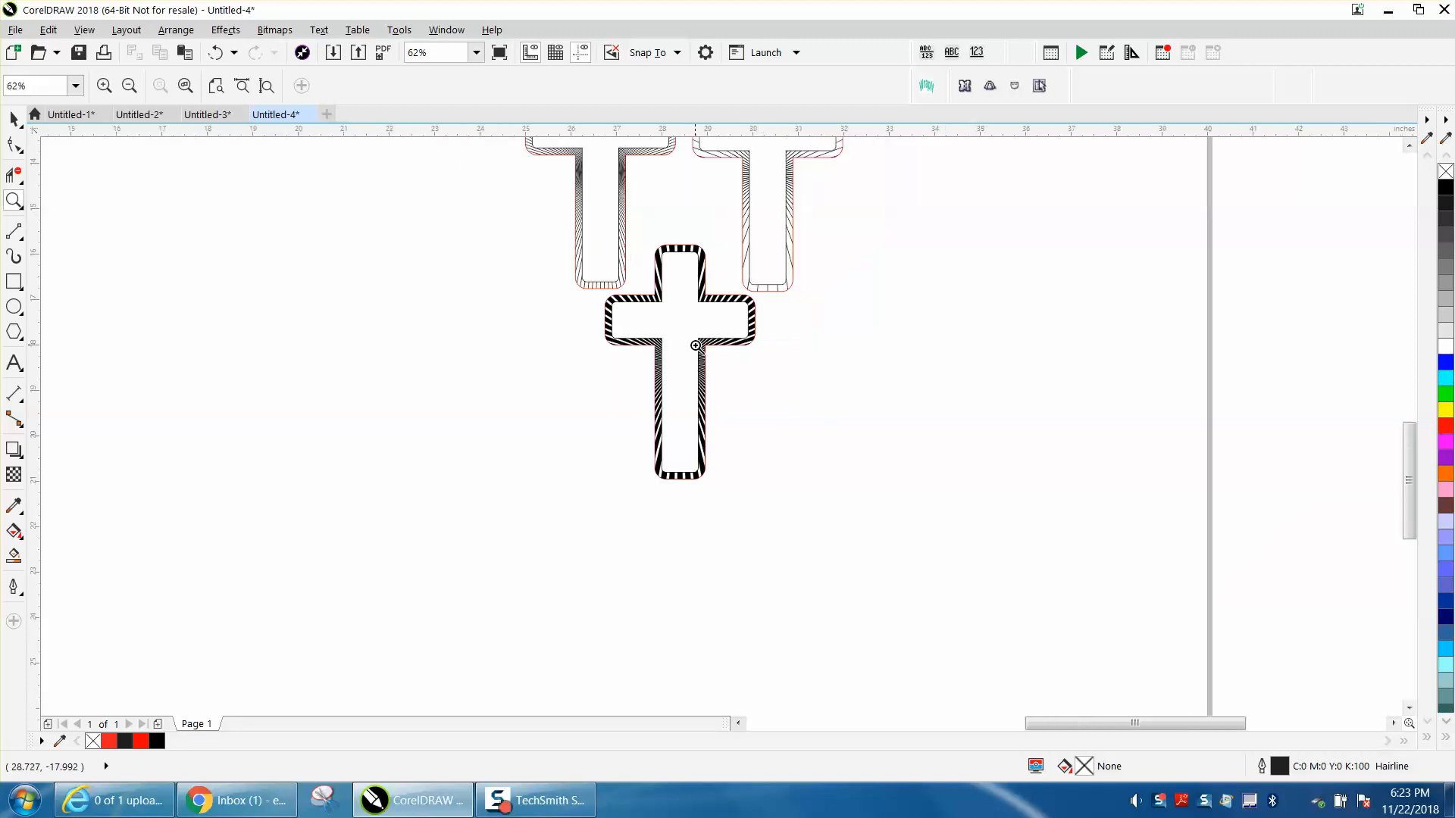
{"action": "right_click", "coordinate": [693, 349]}
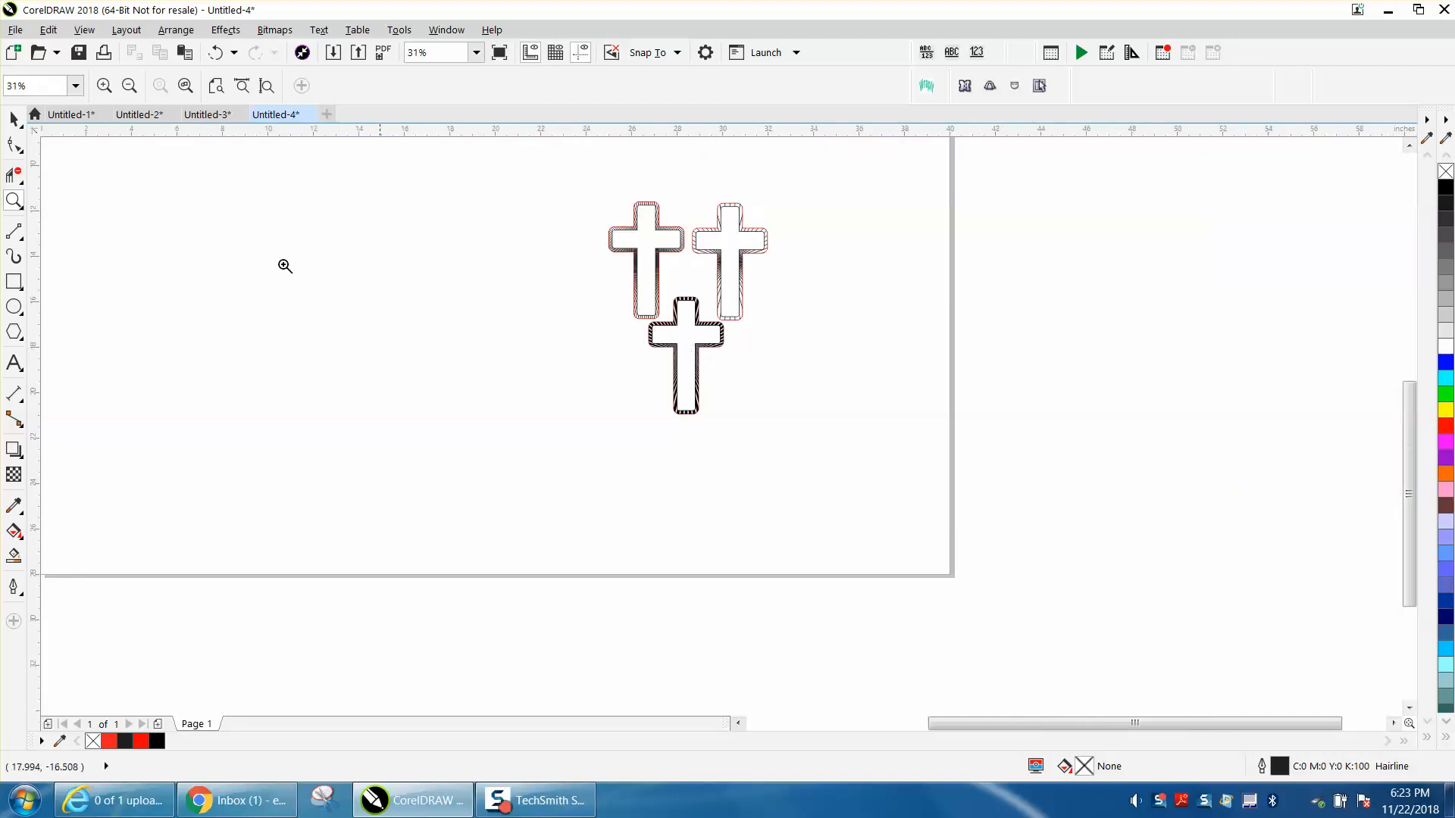
{"action": "left_click", "coordinate": [13, 119]}
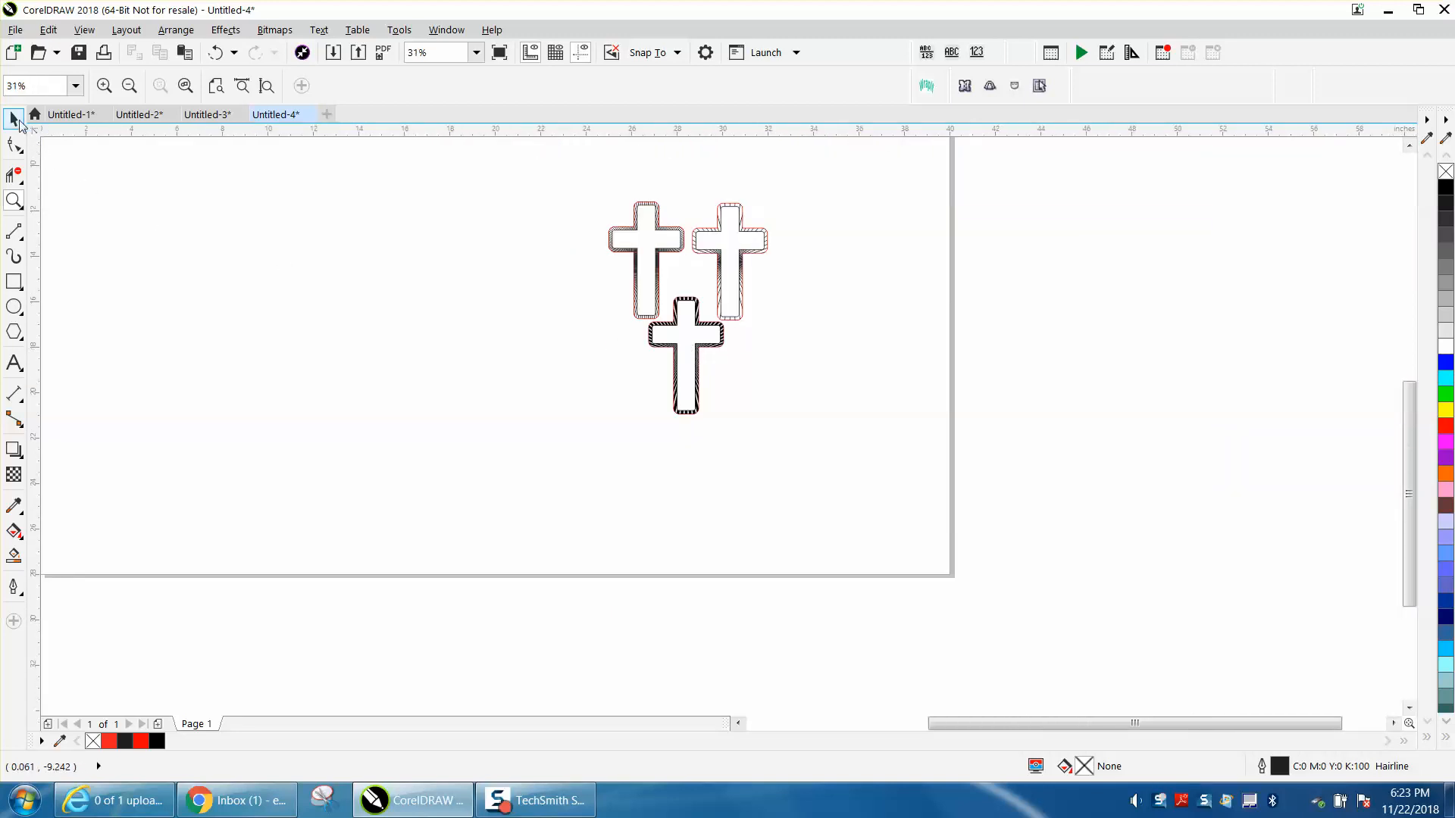
{"action": "left_click", "coordinate": [684, 339]}
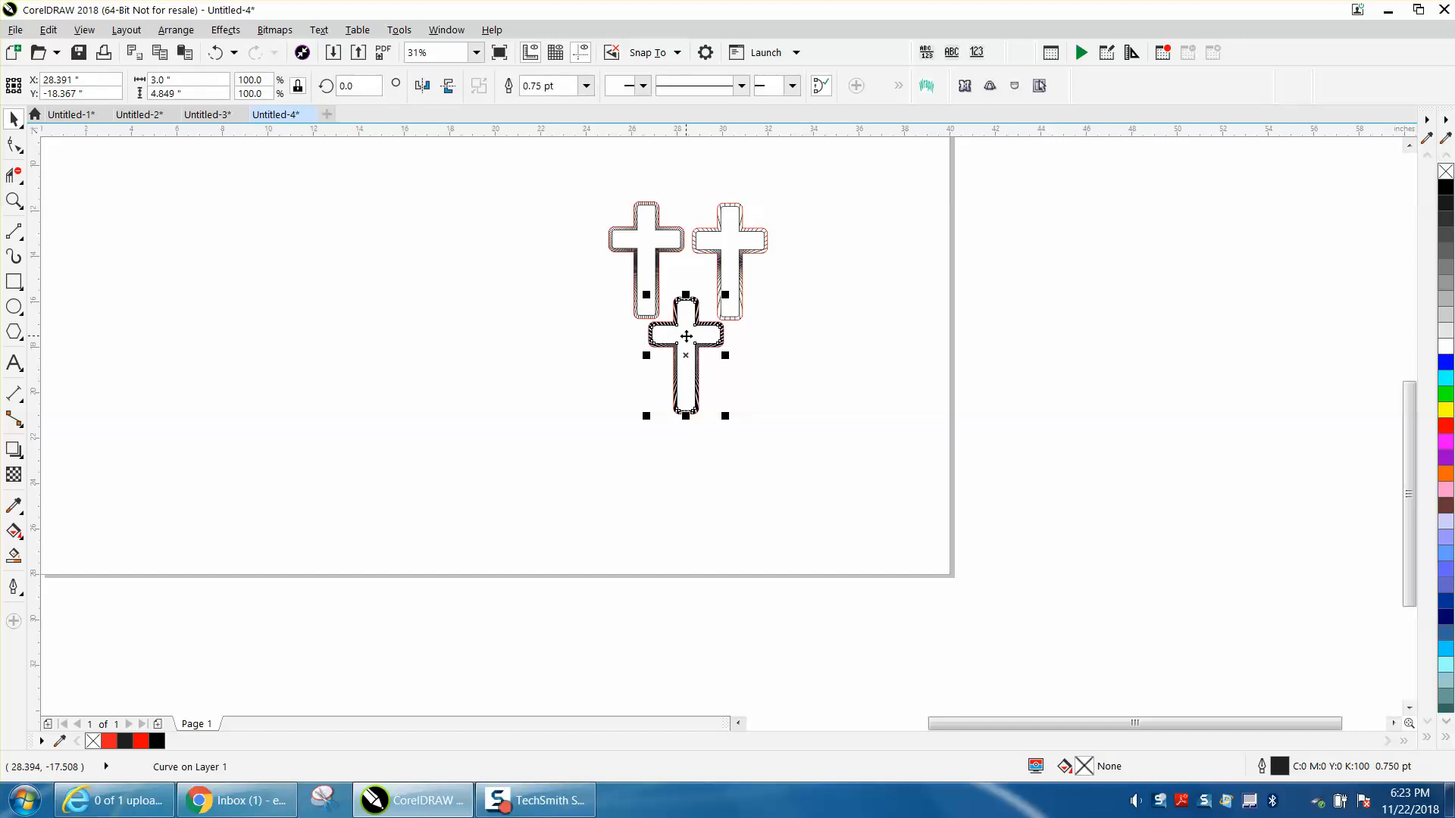
{"action": "key", "text": "Left"}
{"action": "key", "text": "Left"}
{"action": "key", "text": "Left"}
{"action": "key", "text": "Left"}
{"action": "key", "text": "Left"}
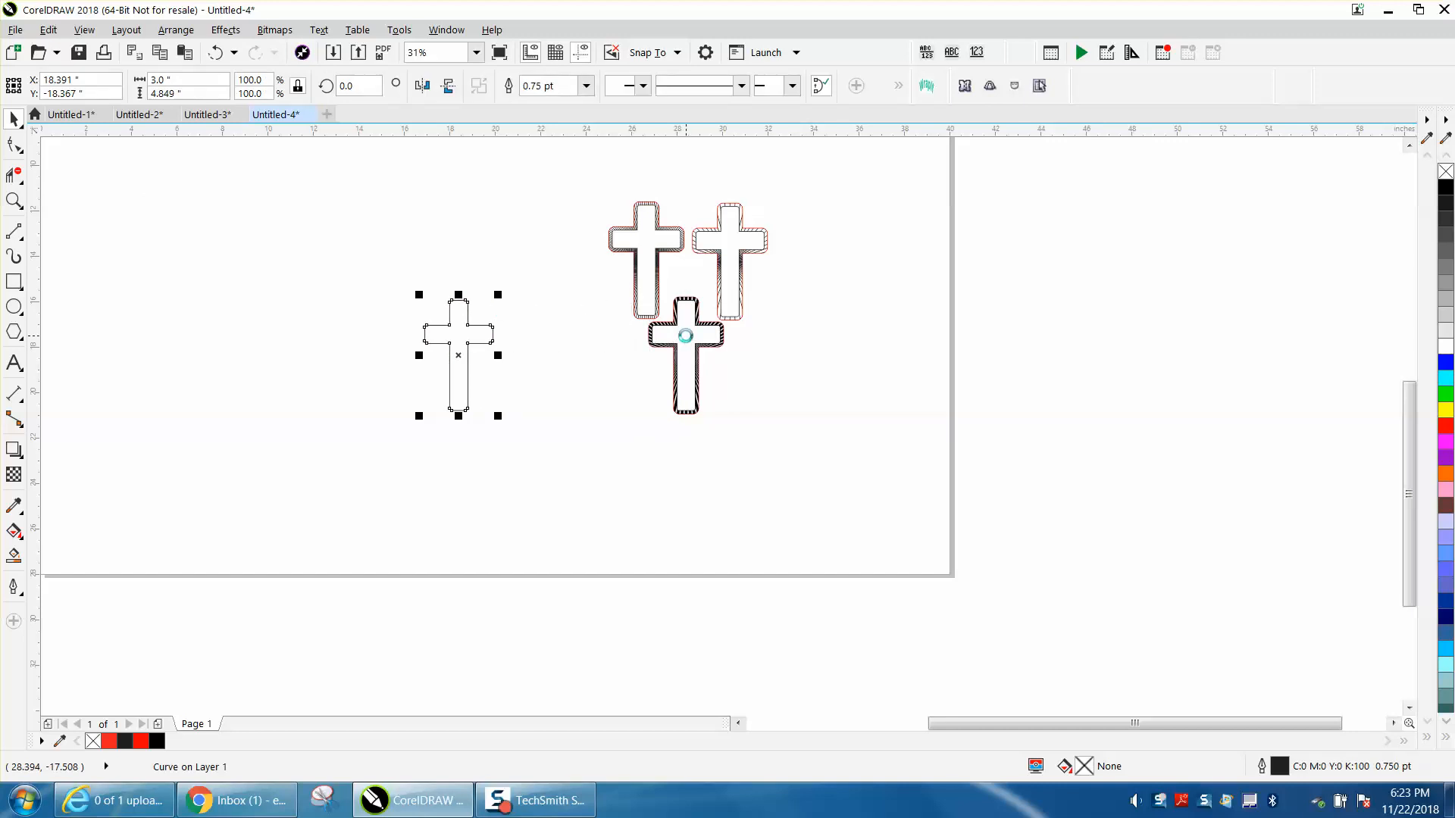
{"action": "key", "text": "p"}
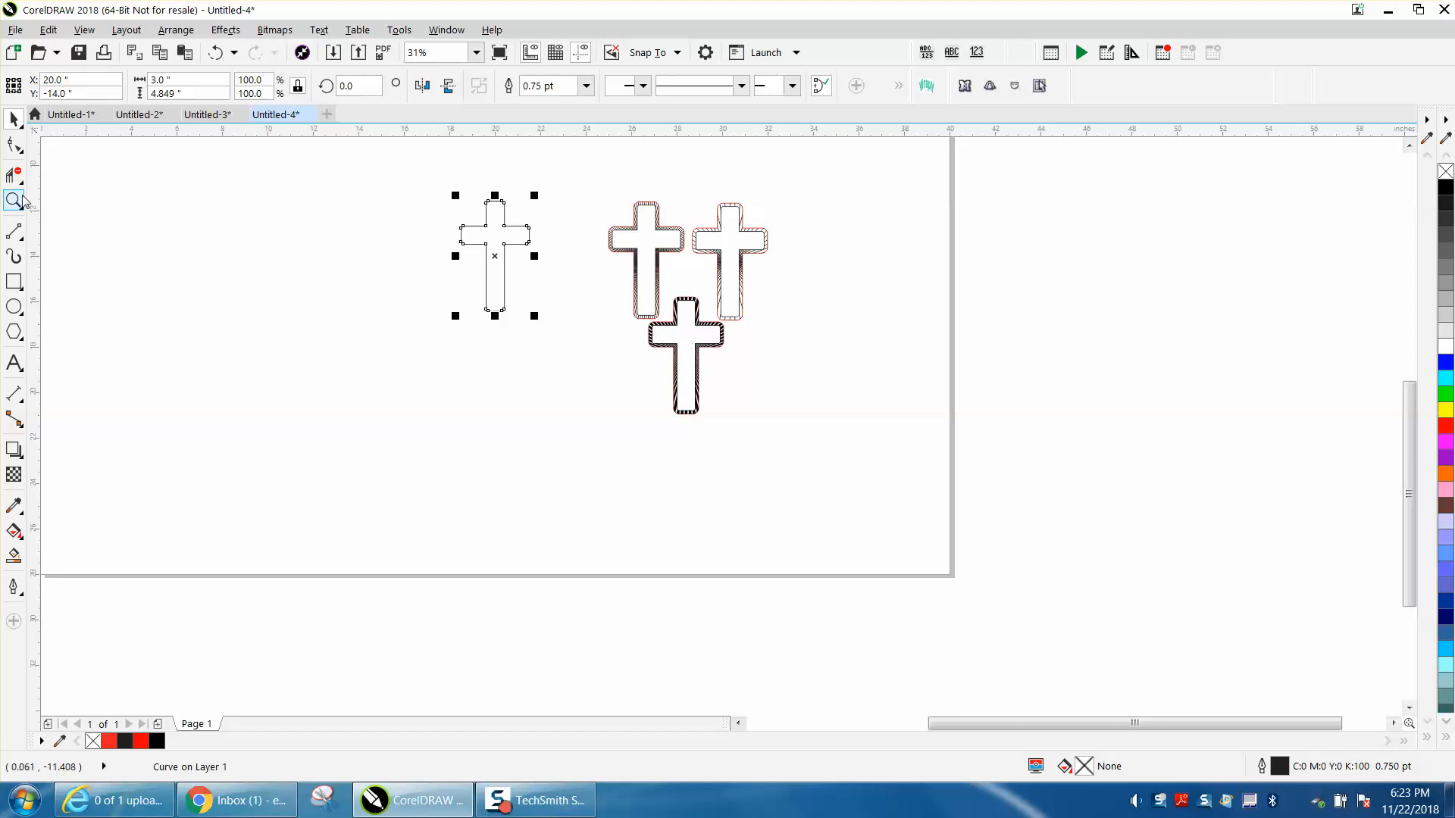
Apply a one-step outside contour with a 0.15 inch offset to the centred cross.
{"action": "left_click_drag", "start_coordinate": [424, 179], "coordinate": [862, 453]}
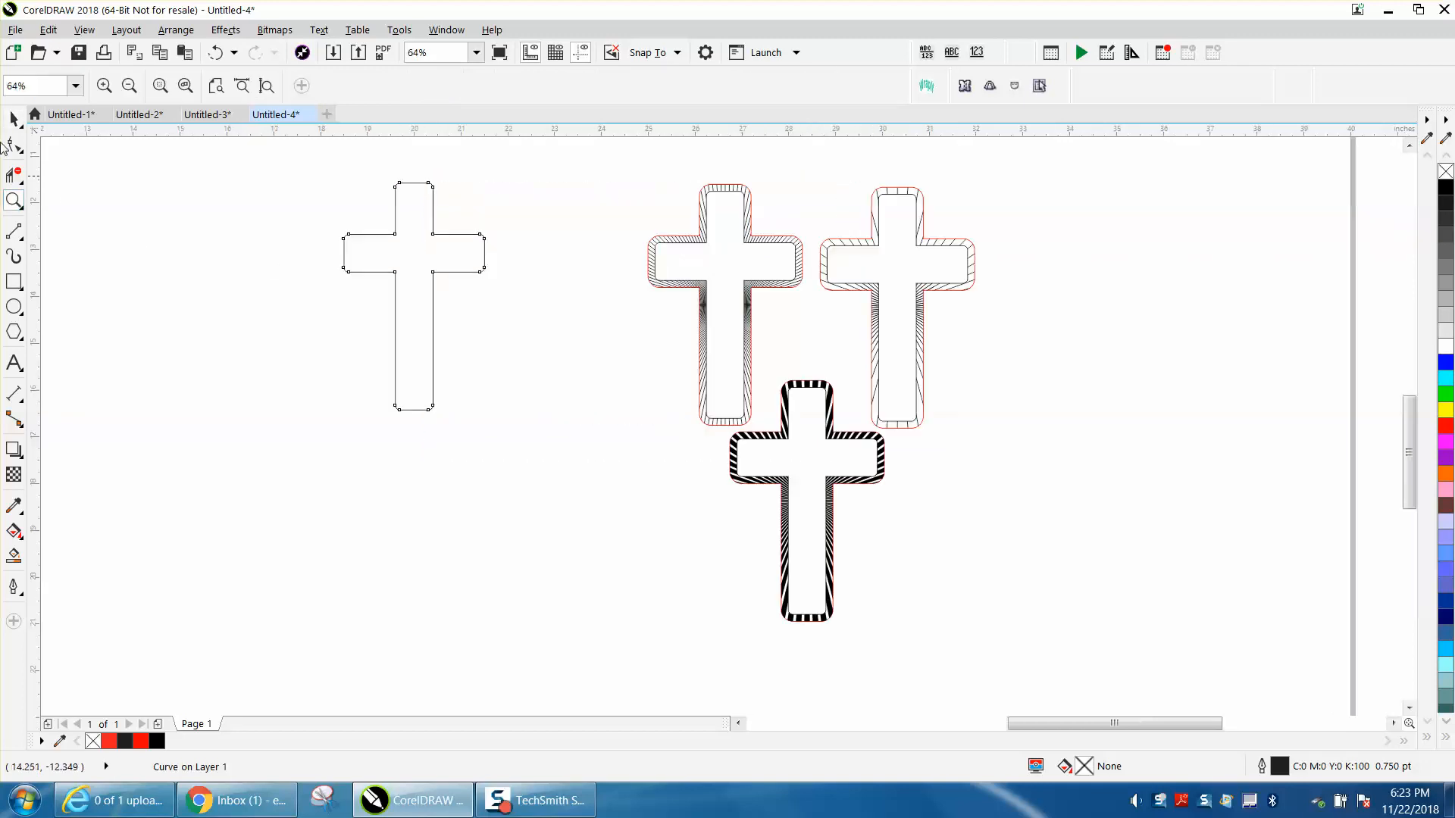
{"action": "left_click", "coordinate": [16, 118]}
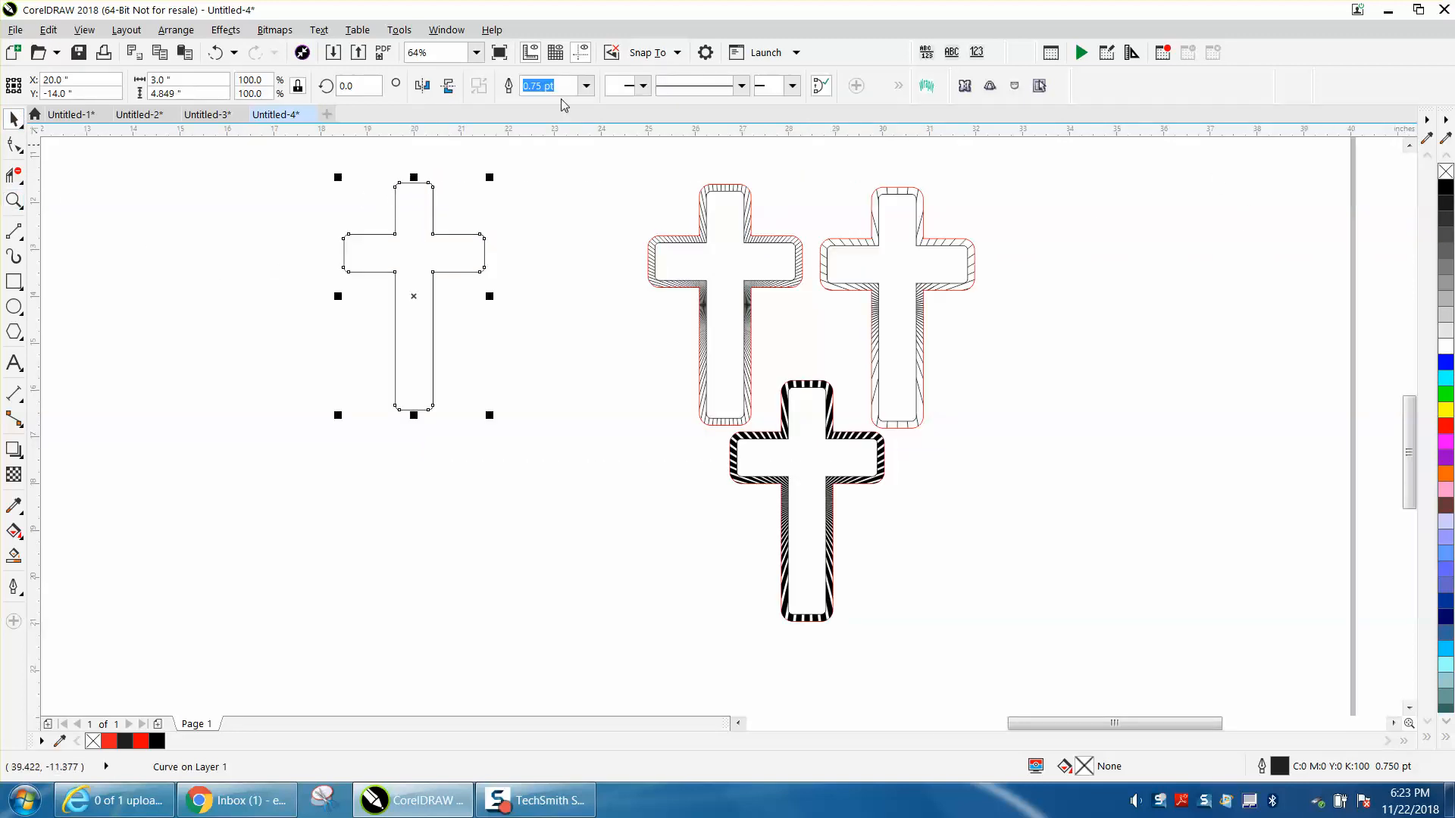
{"action": "left_click", "coordinate": [225, 29]}
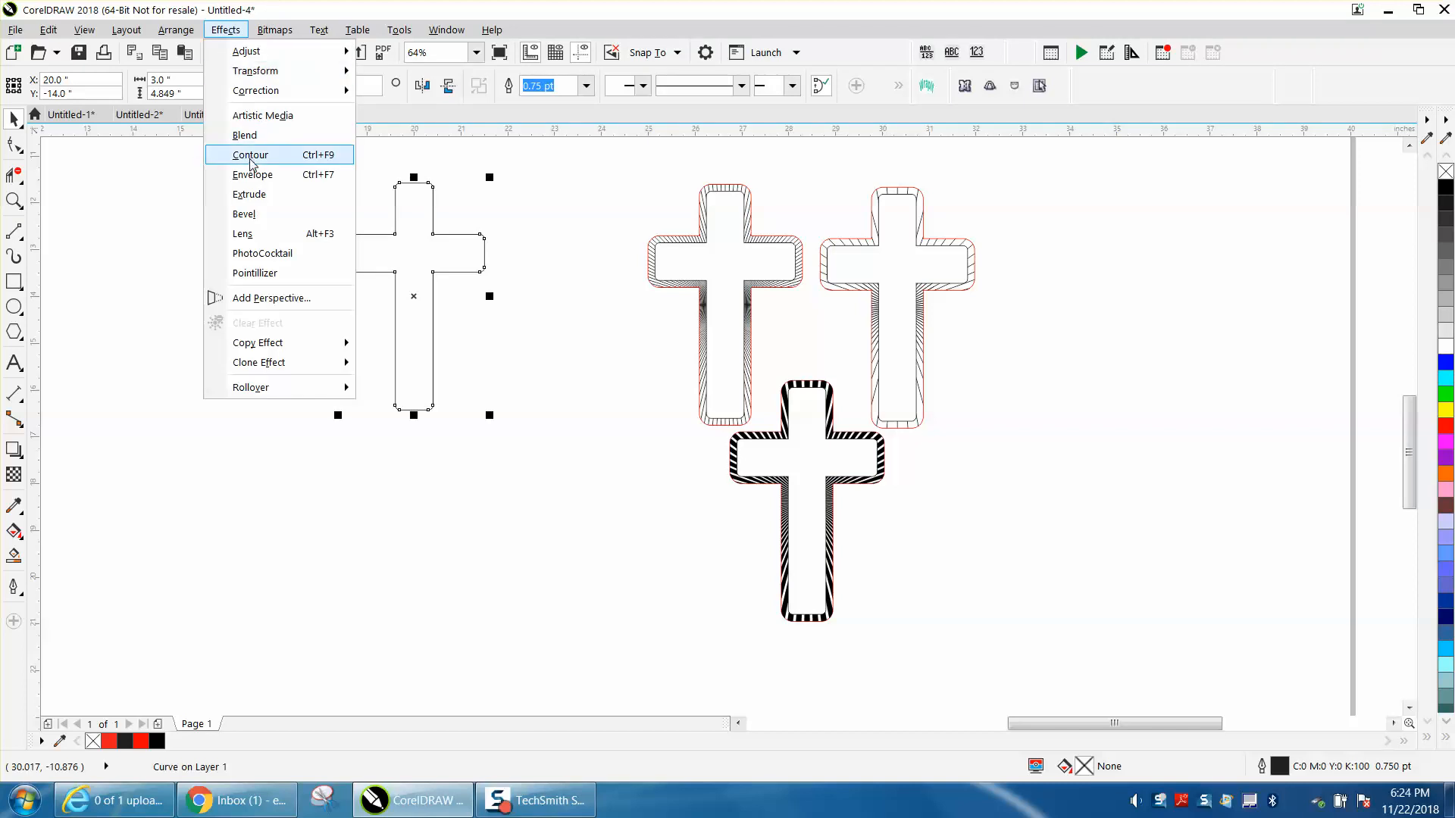
{"action": "left_click", "coordinate": [254, 153]}
{"action": "left_click", "coordinate": [1336, 435]}
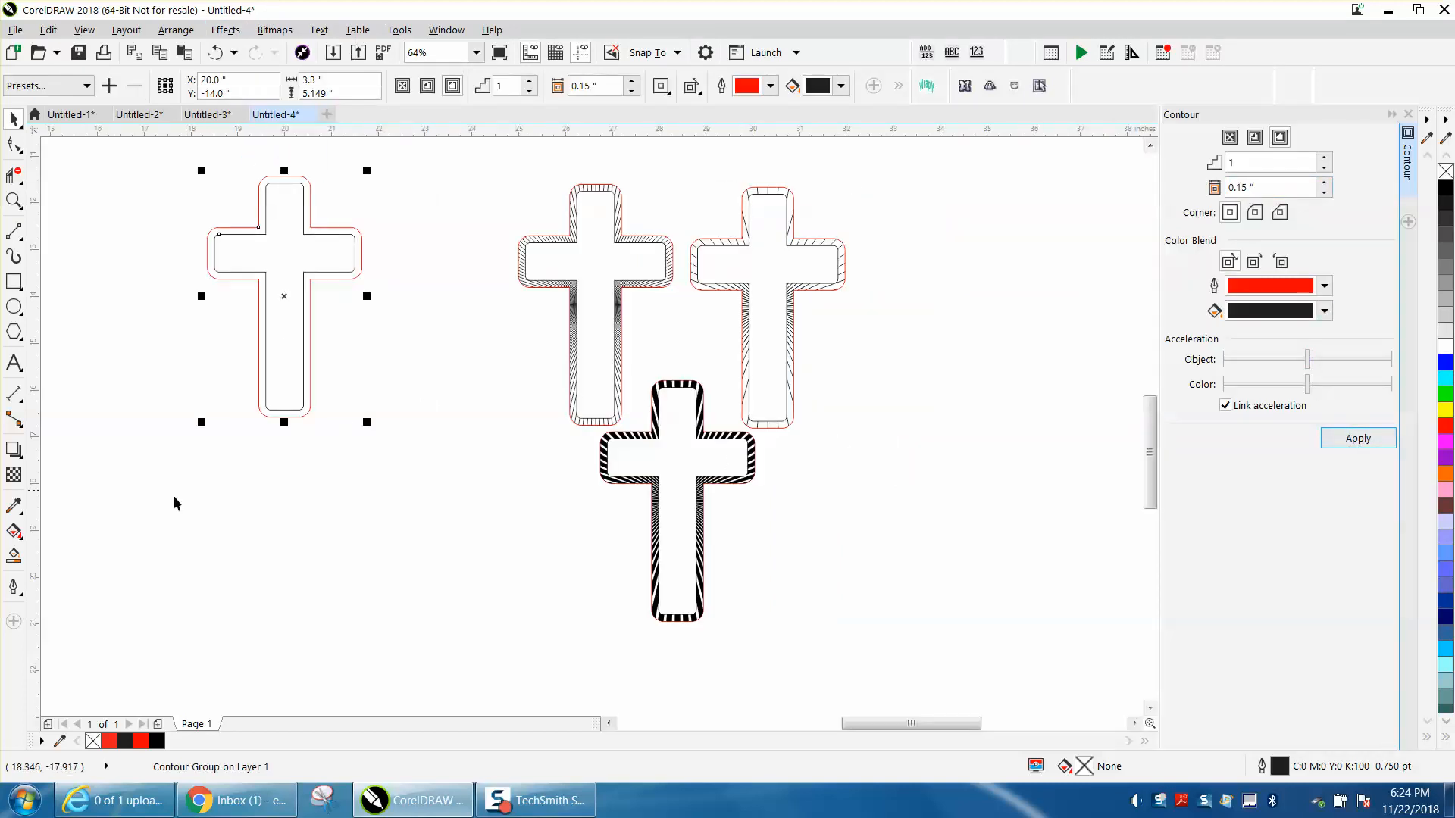
Smart-fill the band between the two cross outlines and move the filled shape 6 inches straight down.
{"action": "left_click", "coordinate": [14, 561]}
{"action": "left_click", "coordinate": [295, 418]}
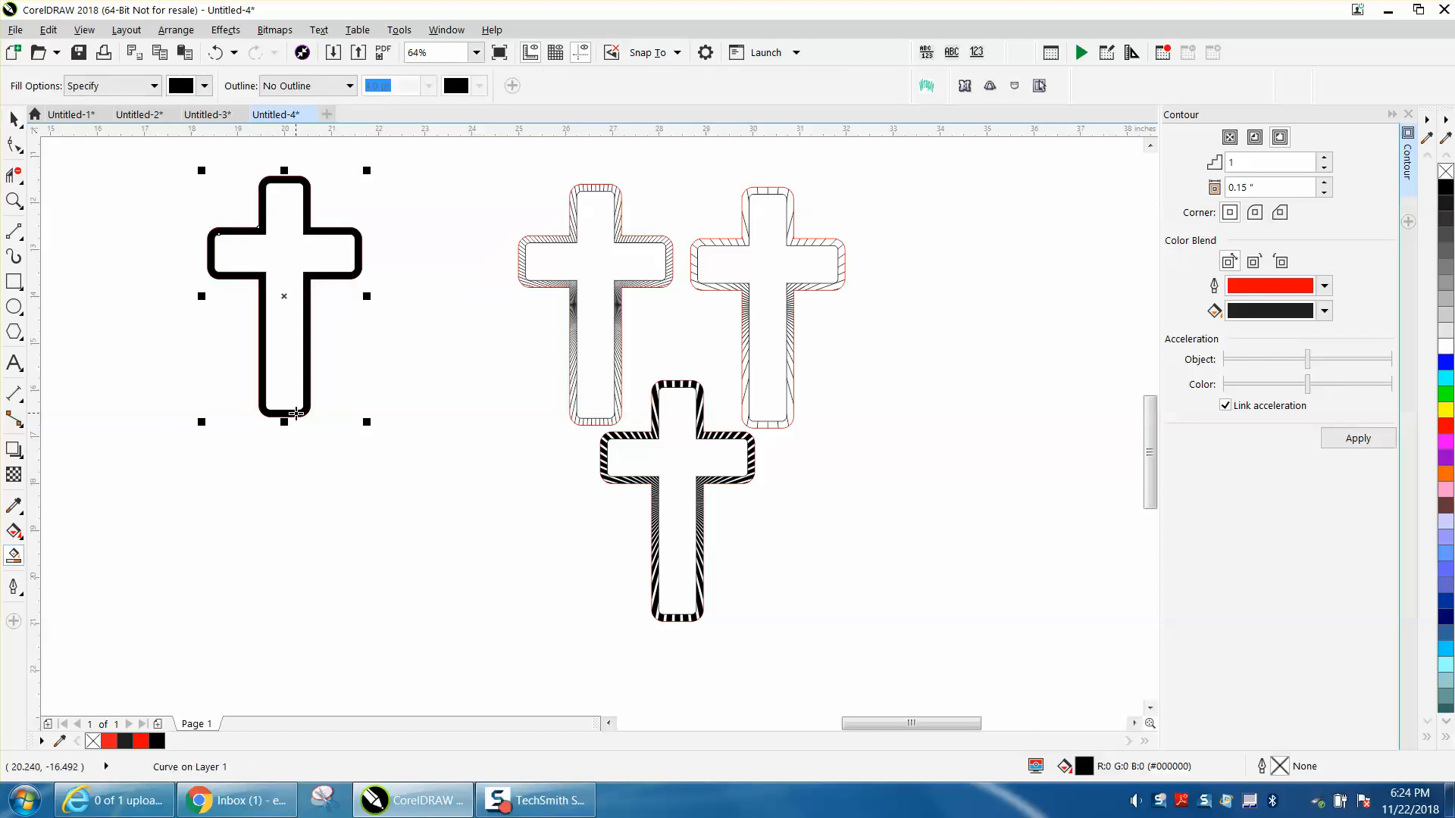
{"action": "key", "text": "Down"}
{"action": "key", "text": "Down"}
{"action": "key", "text": "Down"}
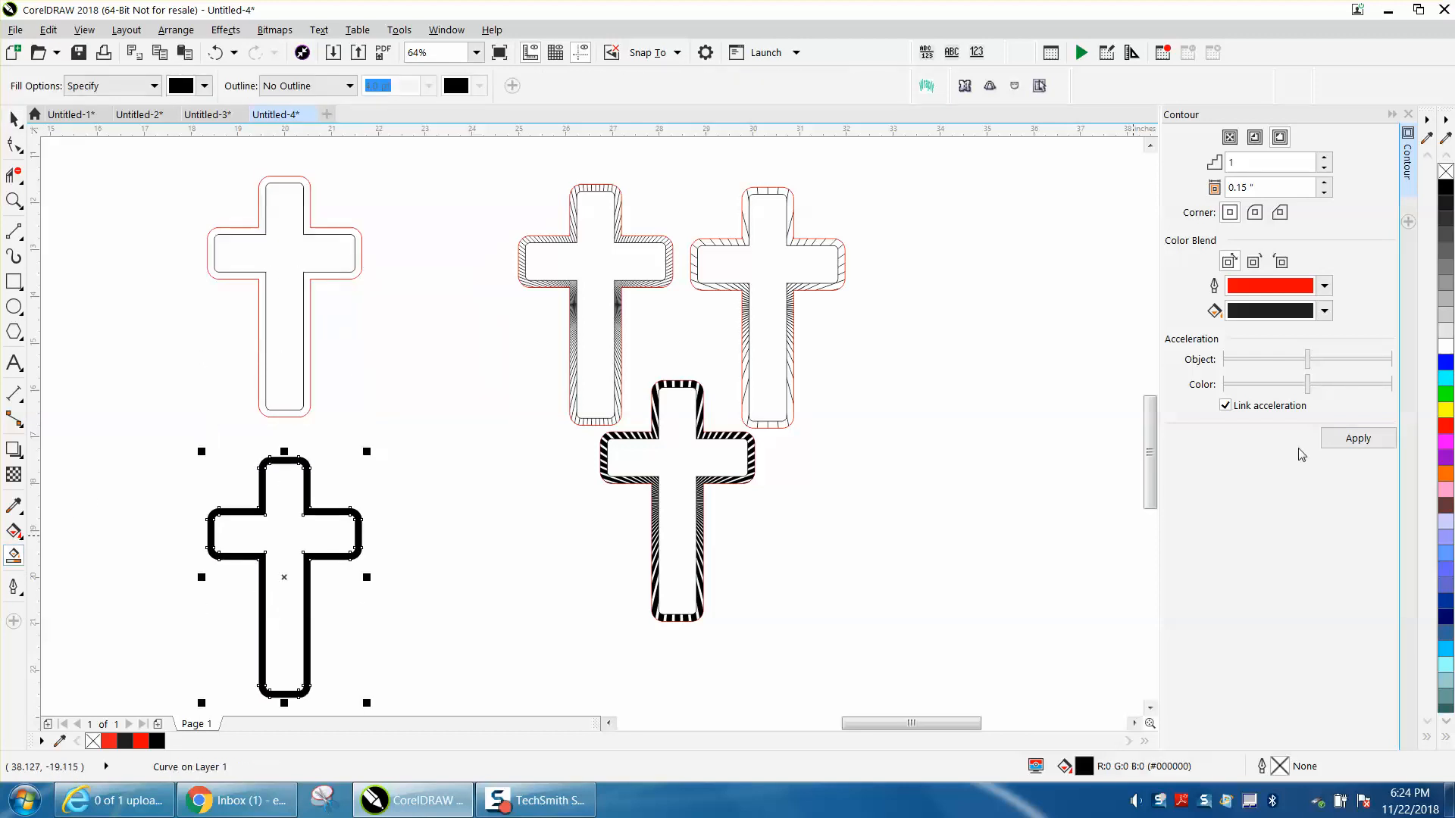
Remove the fill from the moved cross band and give it a red outline.
{"action": "left_click", "coordinate": [1445, 171]}
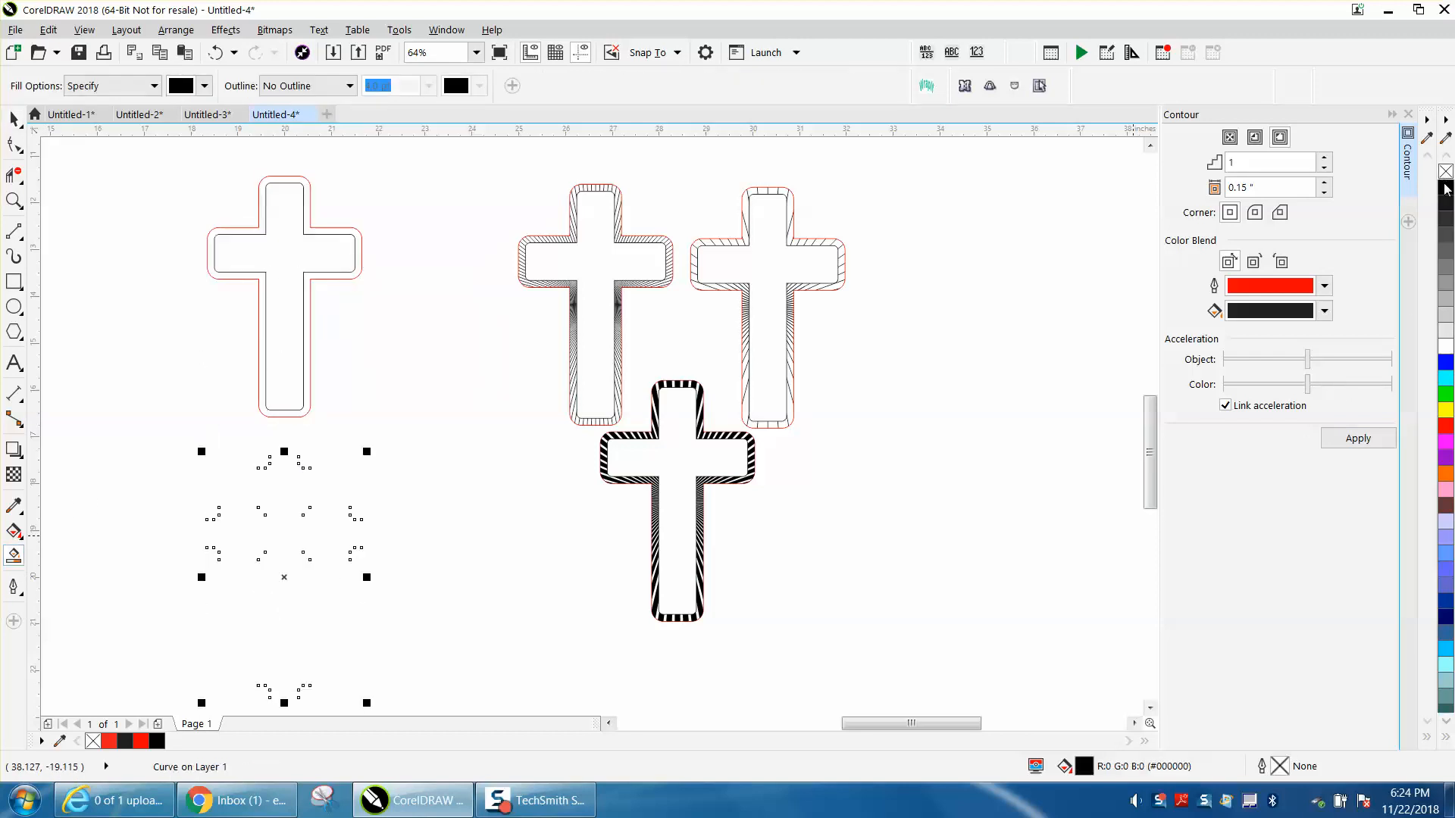
{"action": "right_click", "coordinate": [1445, 429]}
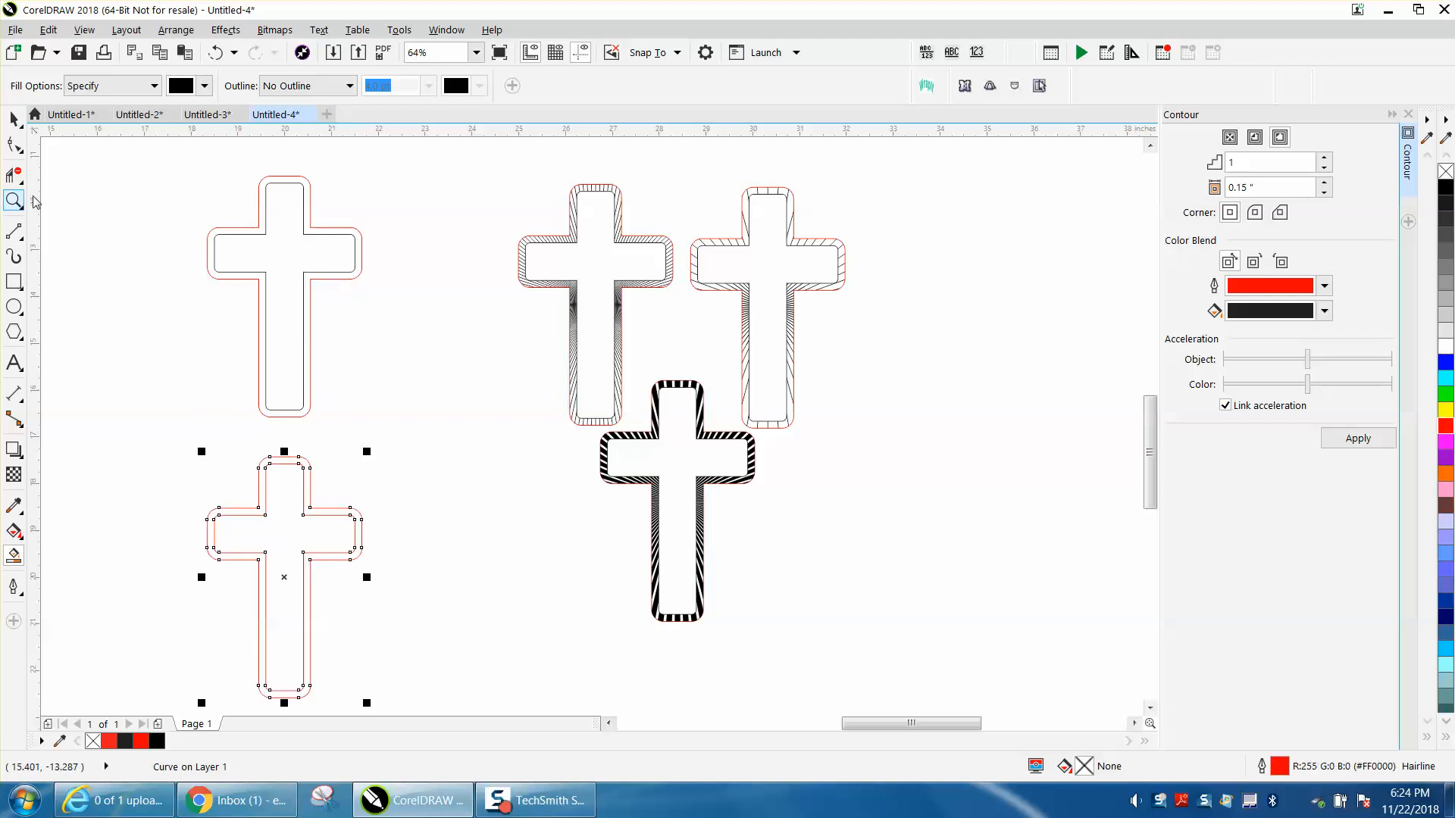
Break apart the contour group of the upper cross.
{"action": "left_click", "coordinate": [264, 227]}
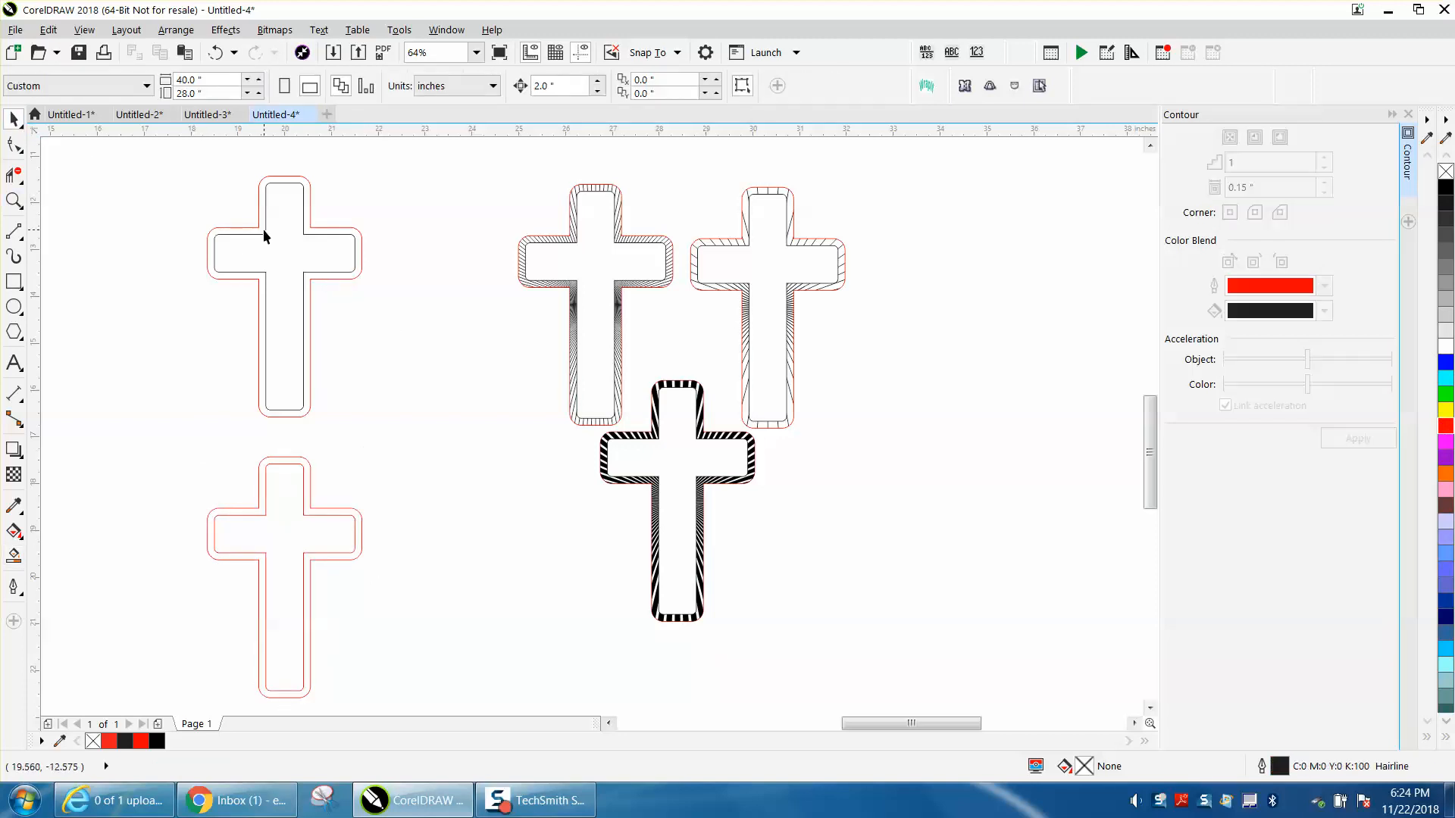
{"action": "left_click", "coordinate": [176, 29]}
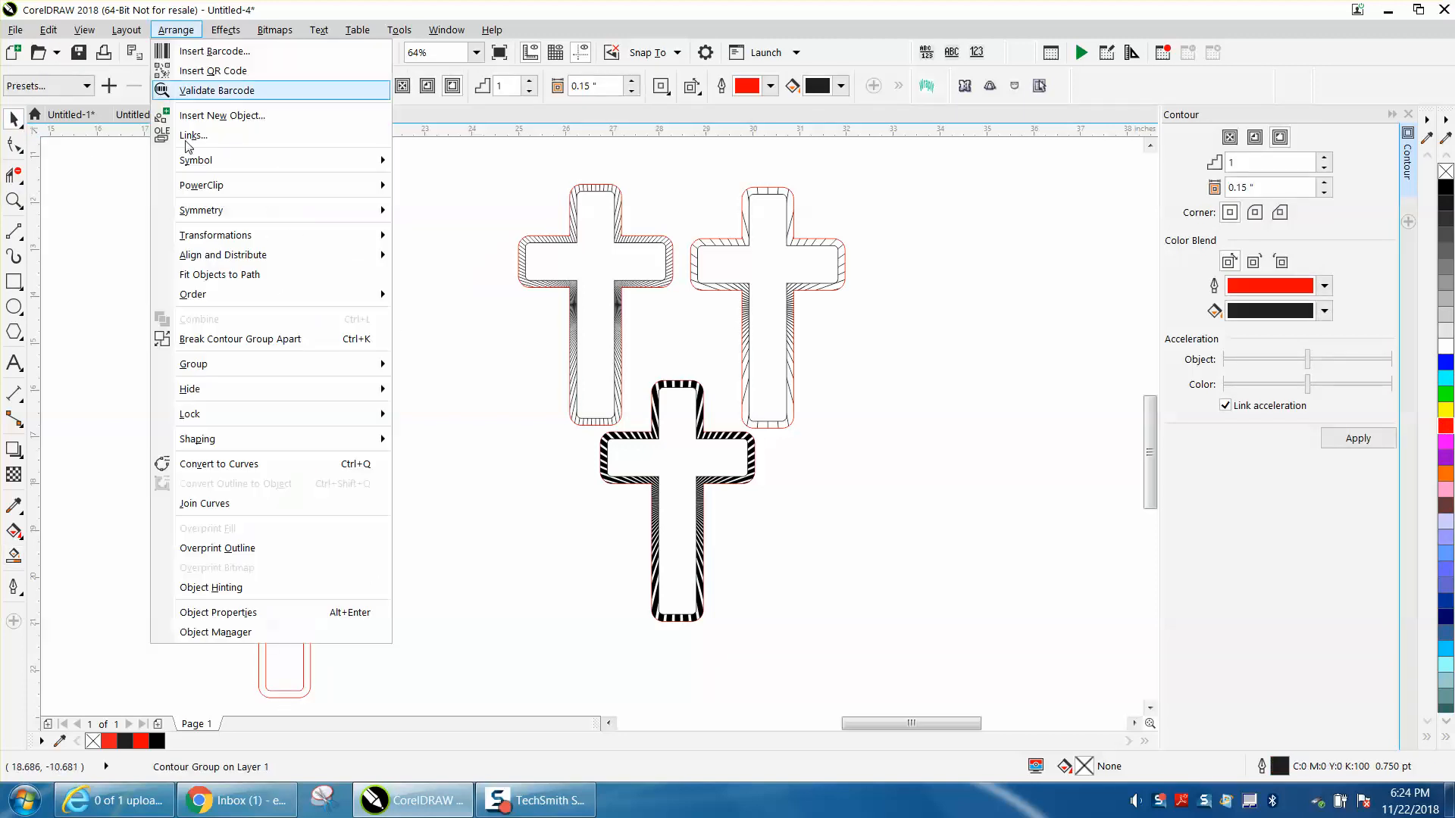
{"action": "left_click", "coordinate": [238, 339]}
{"action": "left_click", "coordinate": [475, 310]}
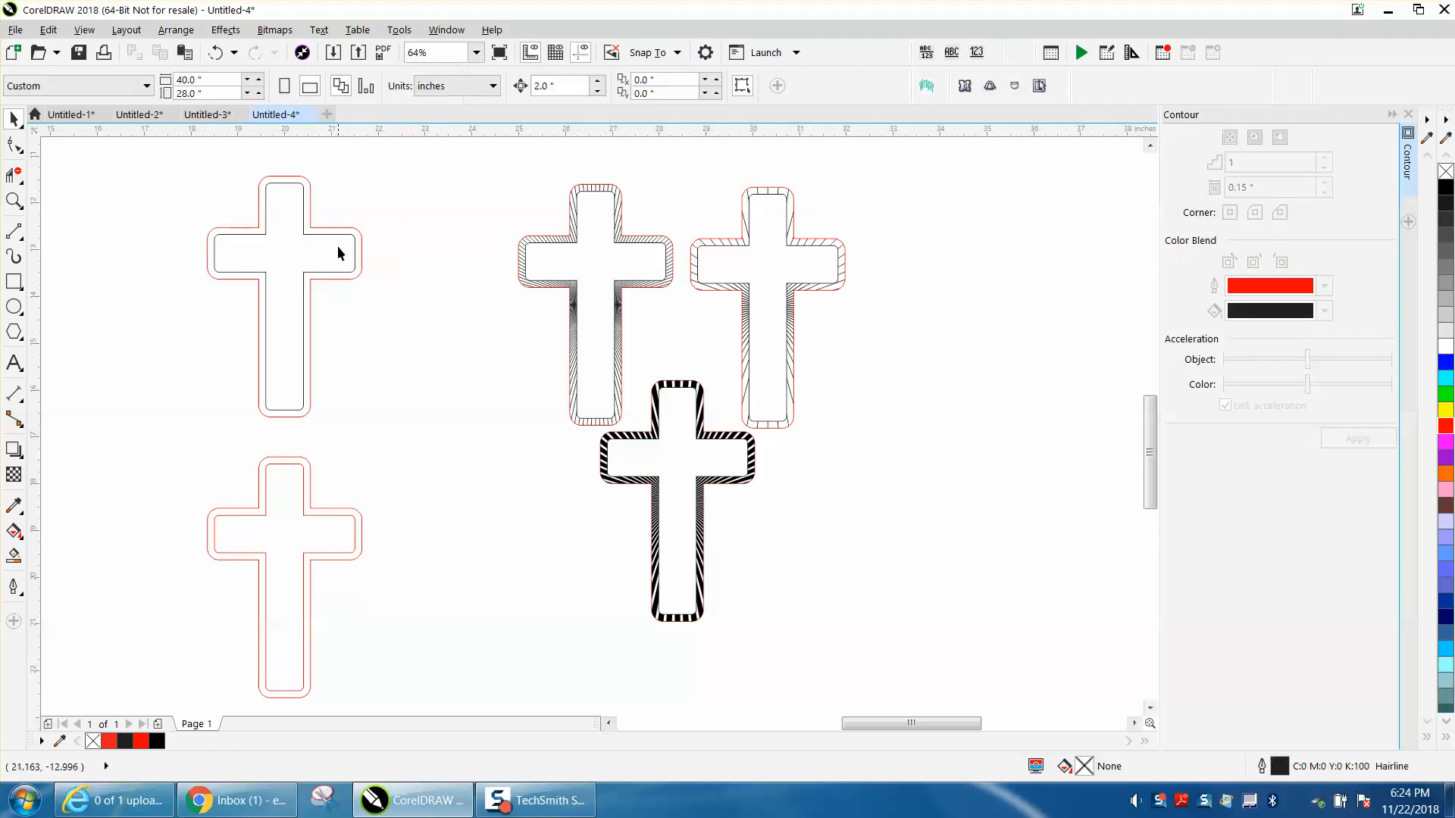
Set the outline width of the upper cross's red outer contour to Hairline.
{"action": "left_click", "coordinate": [338, 235]}
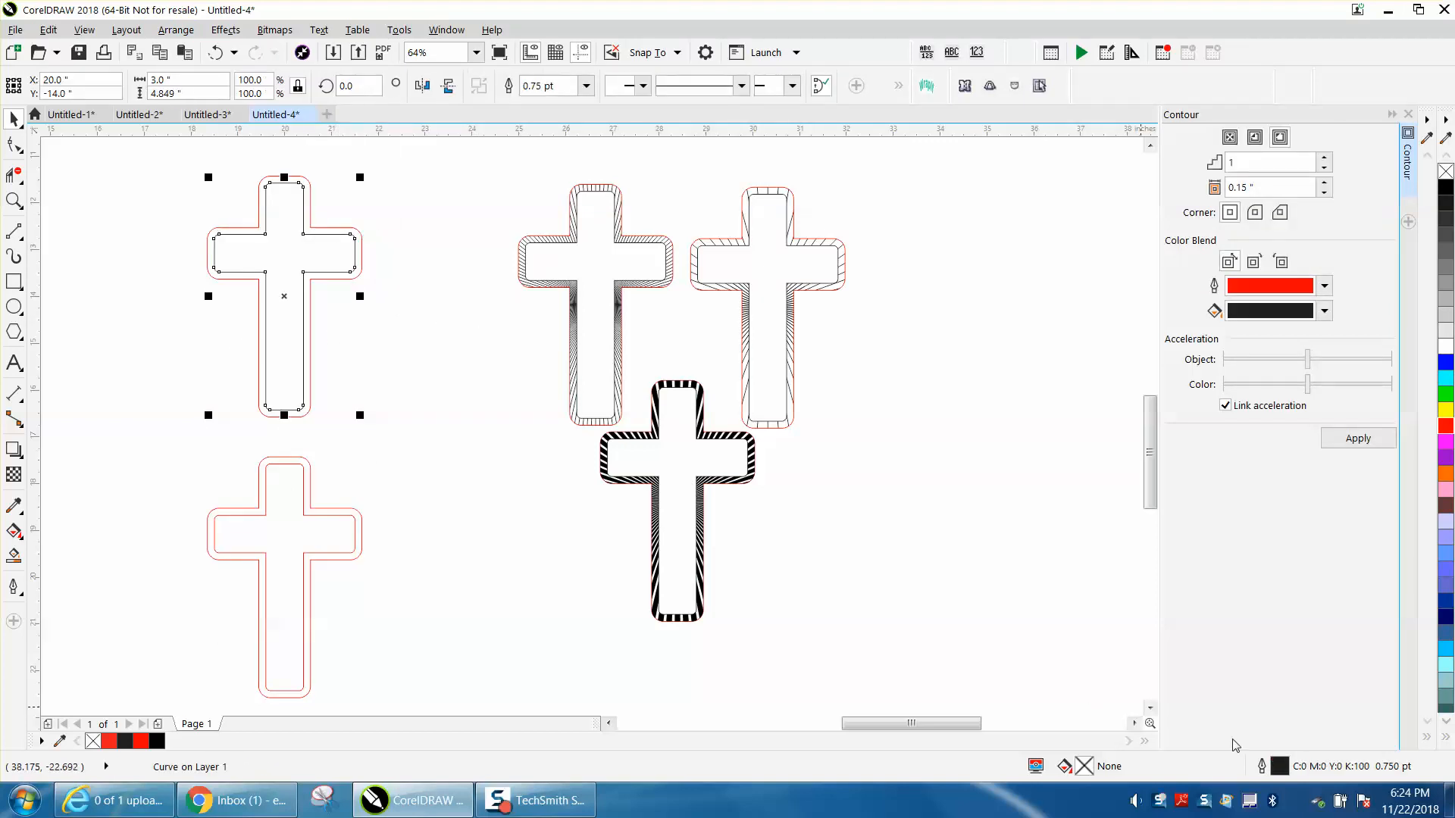
{"action": "left_click", "coordinate": [361, 264]}
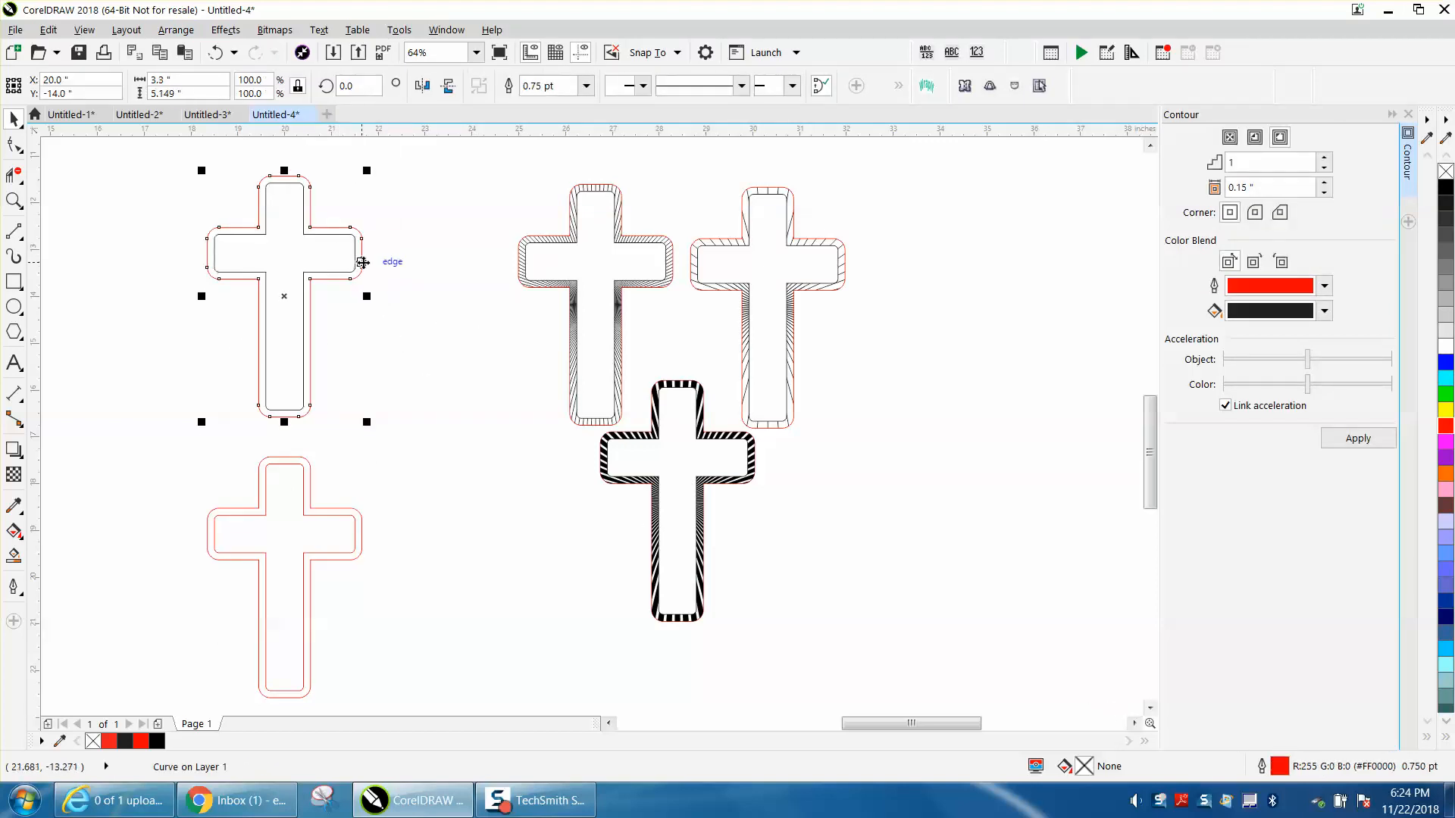
{"action": "double_click", "coordinate": [1281, 767]}
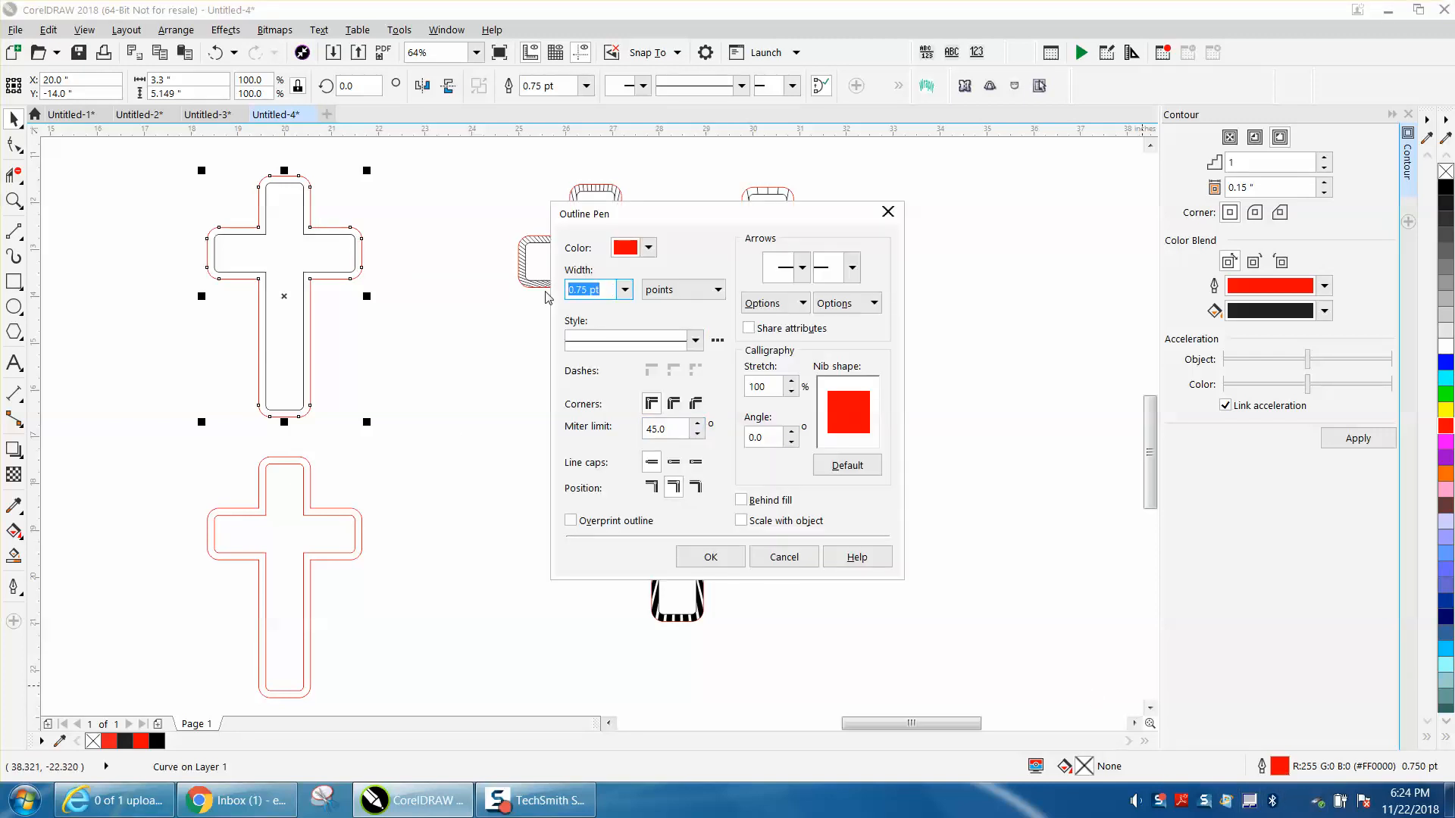
{"action": "left_click", "coordinate": [626, 290]}
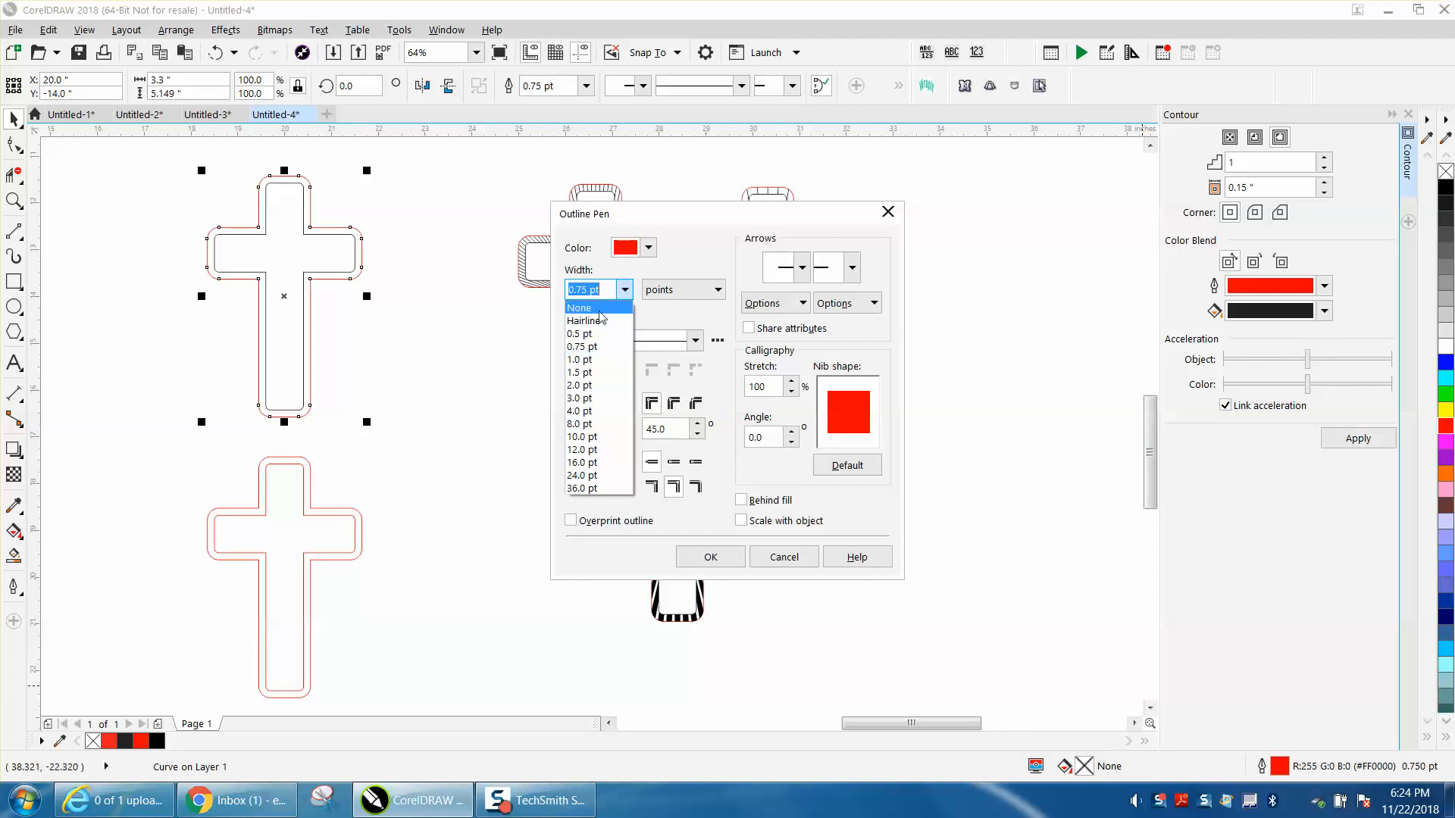
{"action": "left_click", "coordinate": [599, 356]}
{"action": "left_click", "coordinate": [706, 558]}
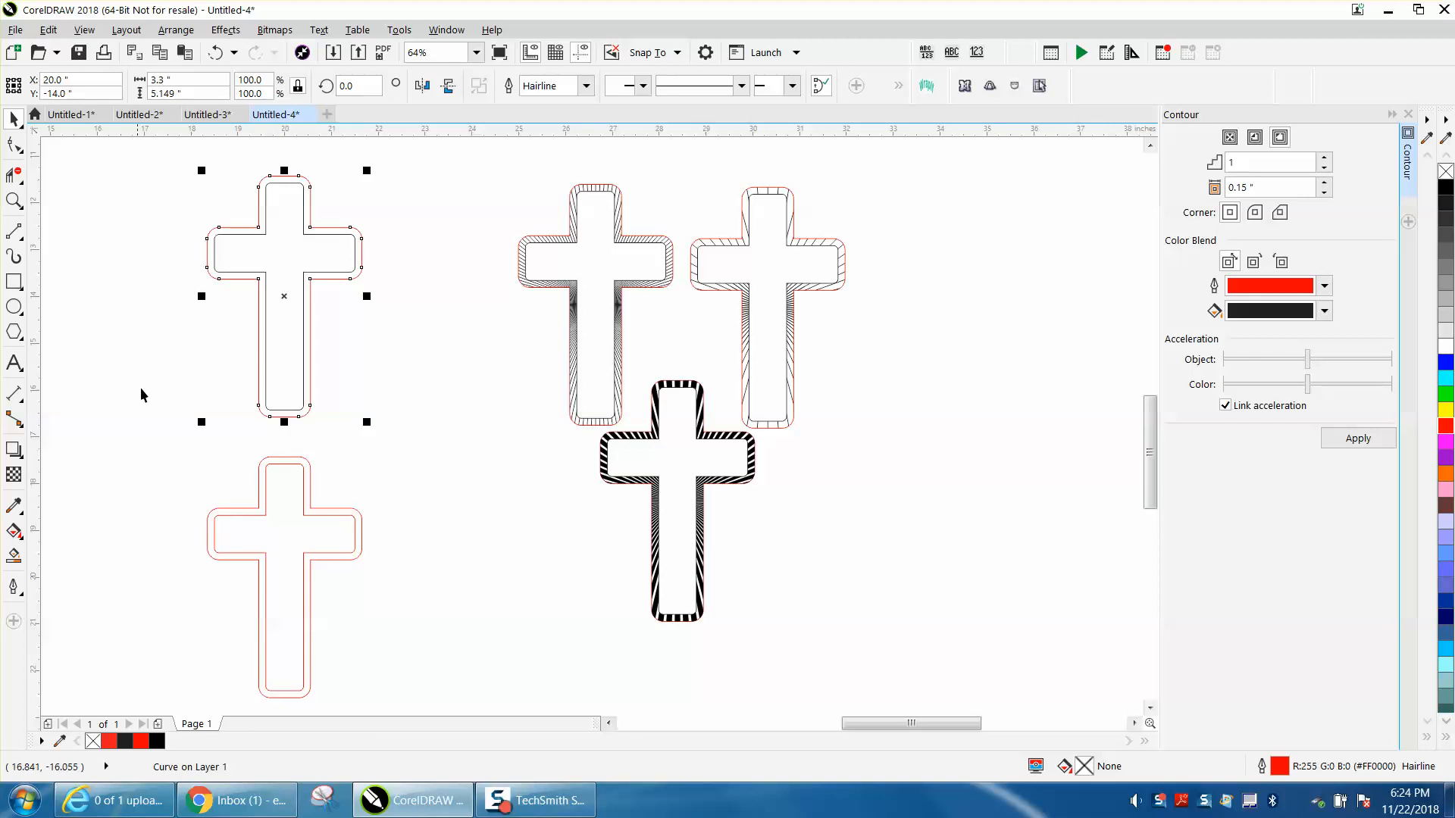
Draw a vertical line about 7.5 inches long in the empty area left of the crosses.
{"action": "scroll", "coordinate": [139, 383], "scroll_direction": "down", "scroll_amount": 2}
{"action": "left_click", "coordinate": [18, 205]}
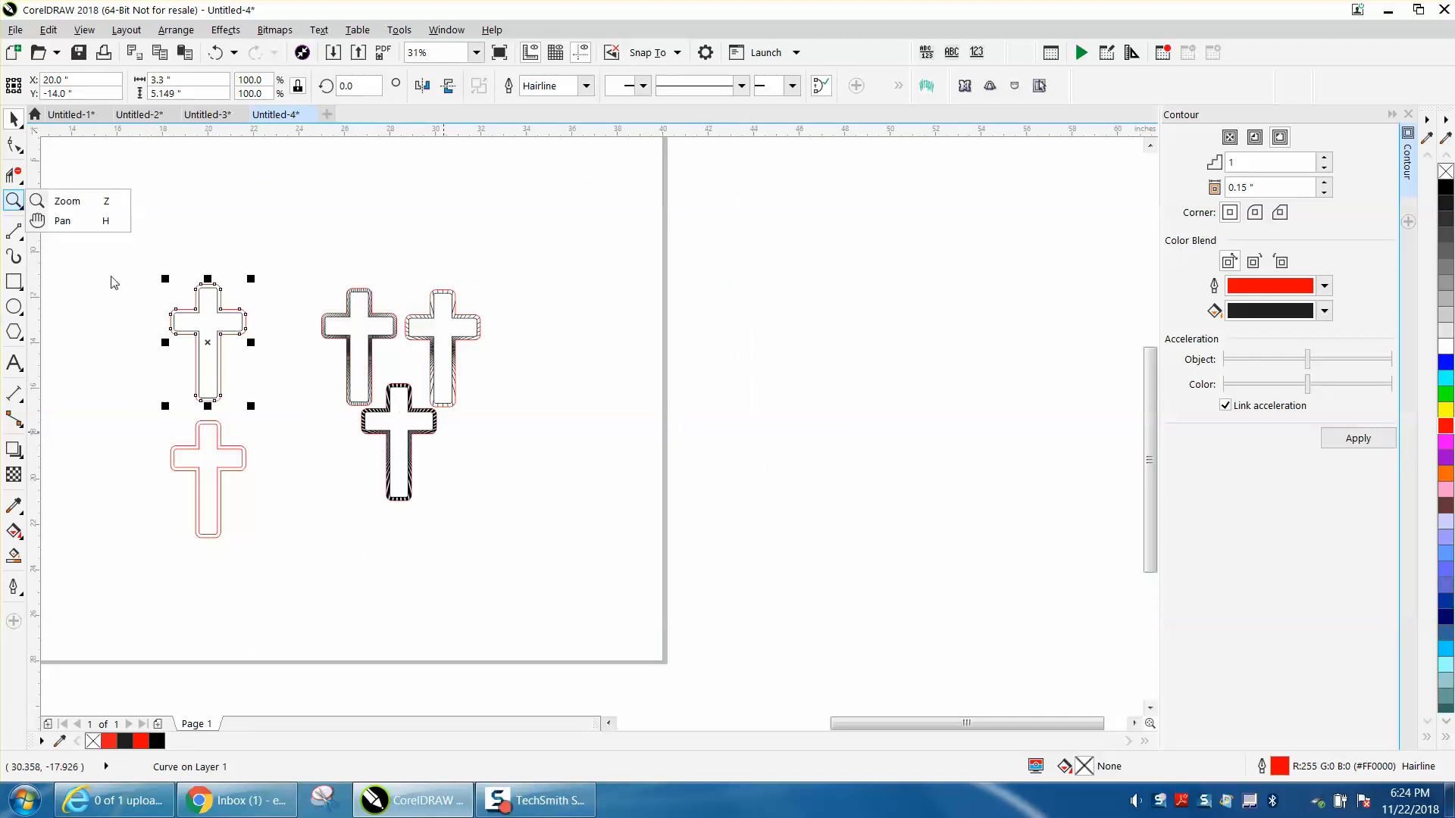
{"action": "left_click", "coordinate": [66, 201]}
{"action": "left_click_drag", "start_coordinate": [386, 379], "coordinate": [454, 427]}
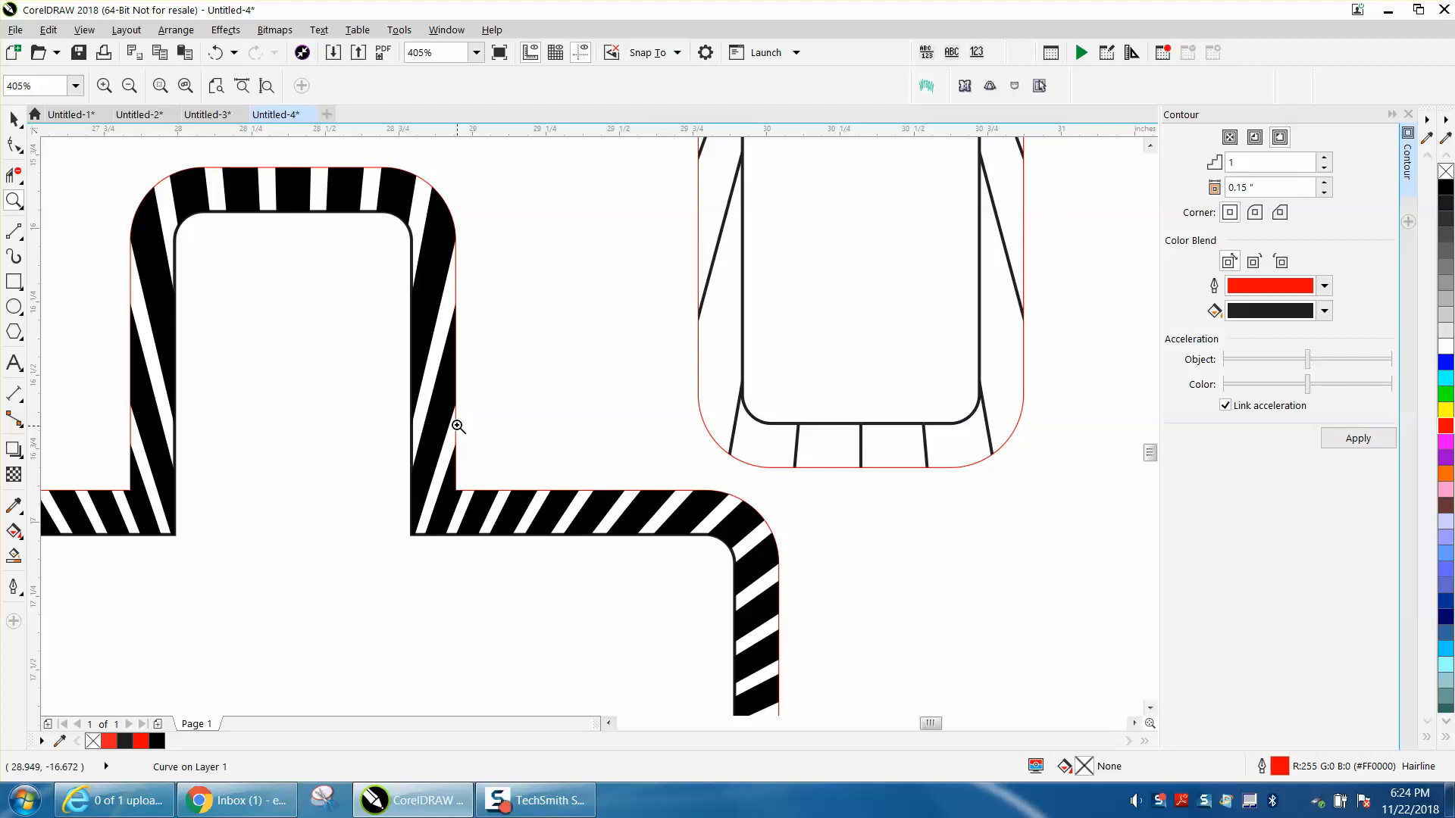
{"action": "scroll", "coordinate": [458, 427], "scroll_direction": "down", "scroll_amount": 8}
{"action": "left_click", "coordinate": [13, 231]}
{"action": "left_click", "coordinate": [214, 266]}
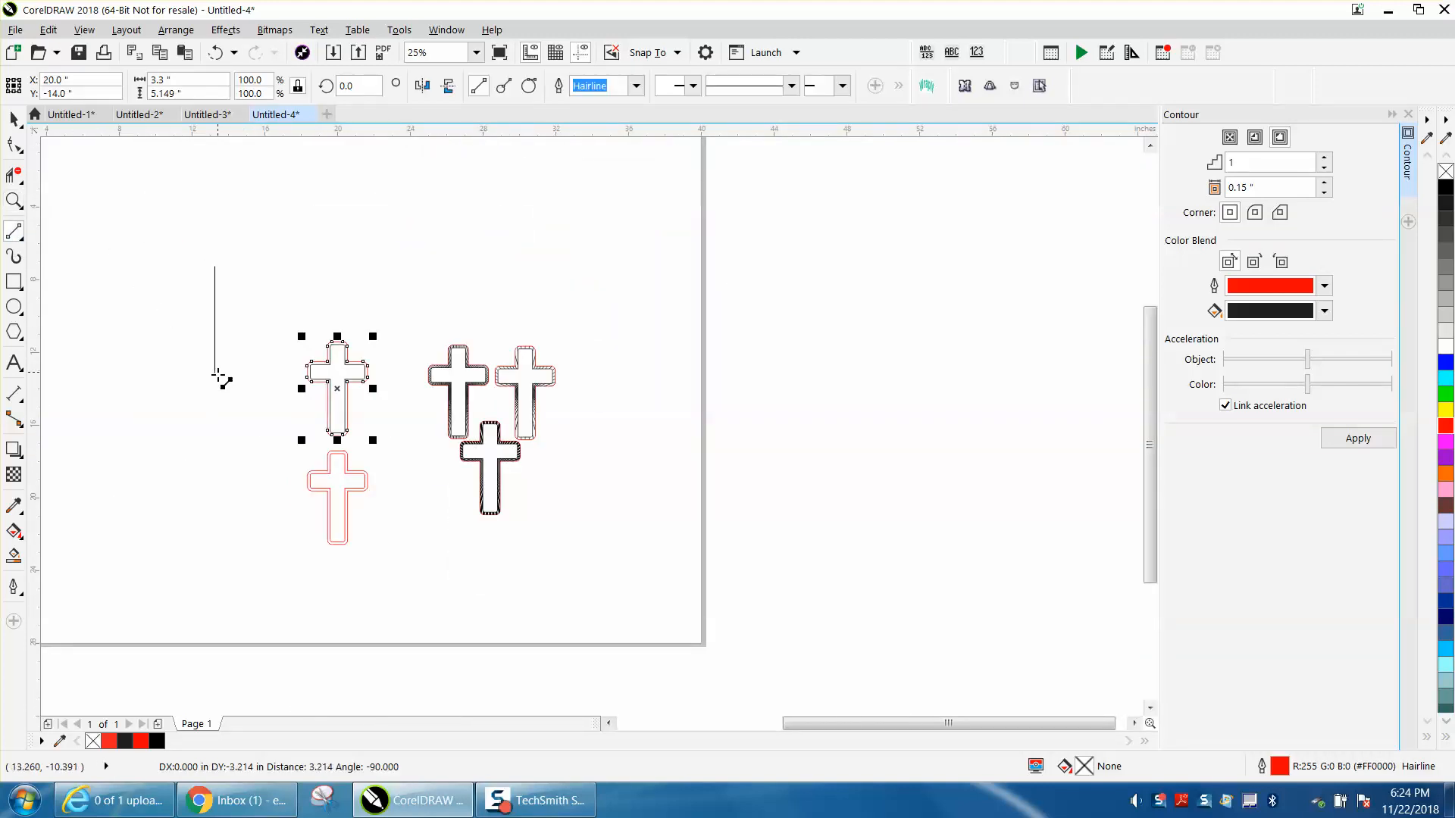
{"action": "left_click", "coordinate": [215, 409]}
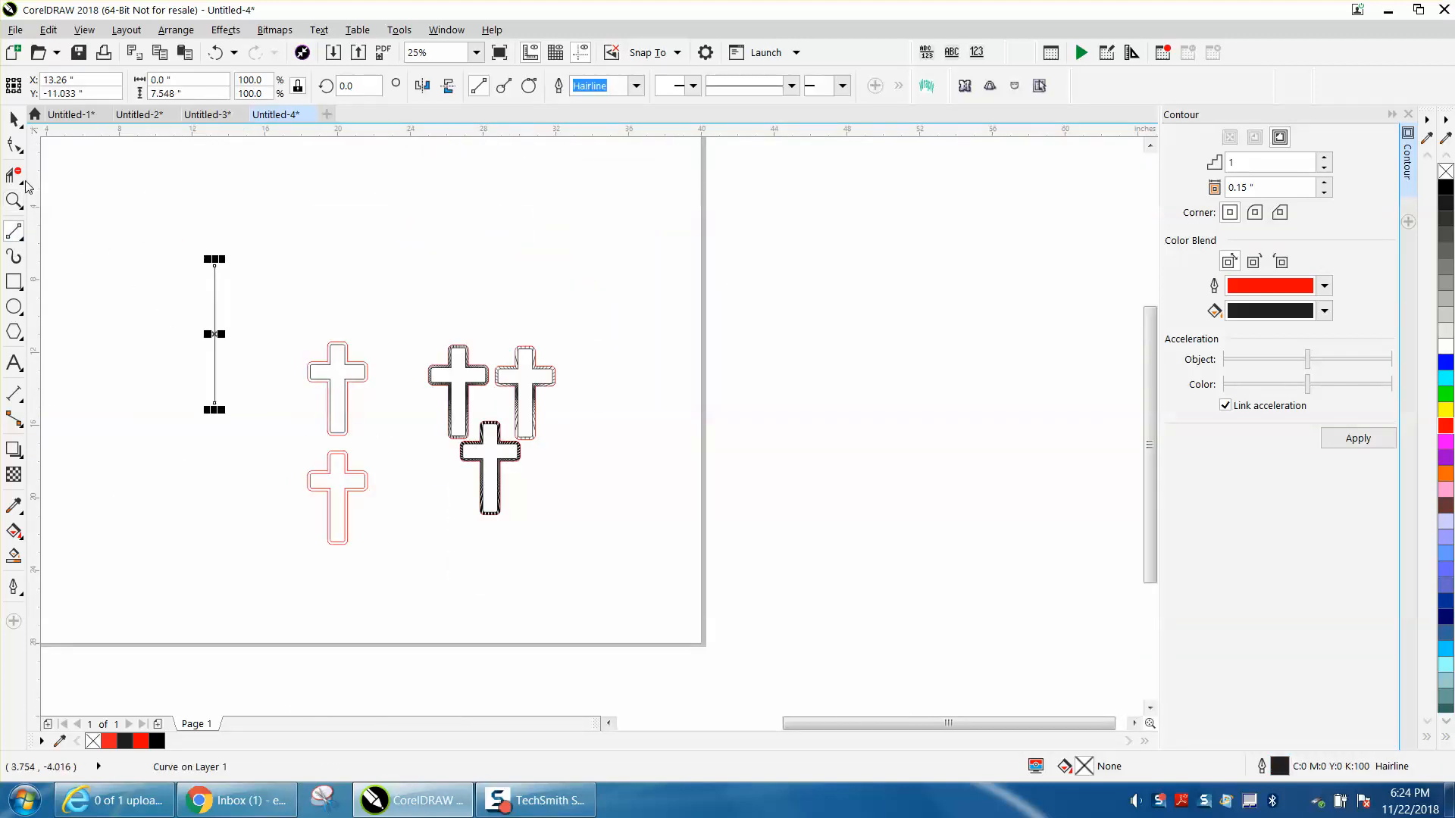
Create a copy of the vertical line rotated 1 degree about its lower end.
{"action": "left_click", "coordinate": [14, 200]}
{"action": "left_click_drag", "start_coordinate": [167, 219], "coordinate": [341, 455]}
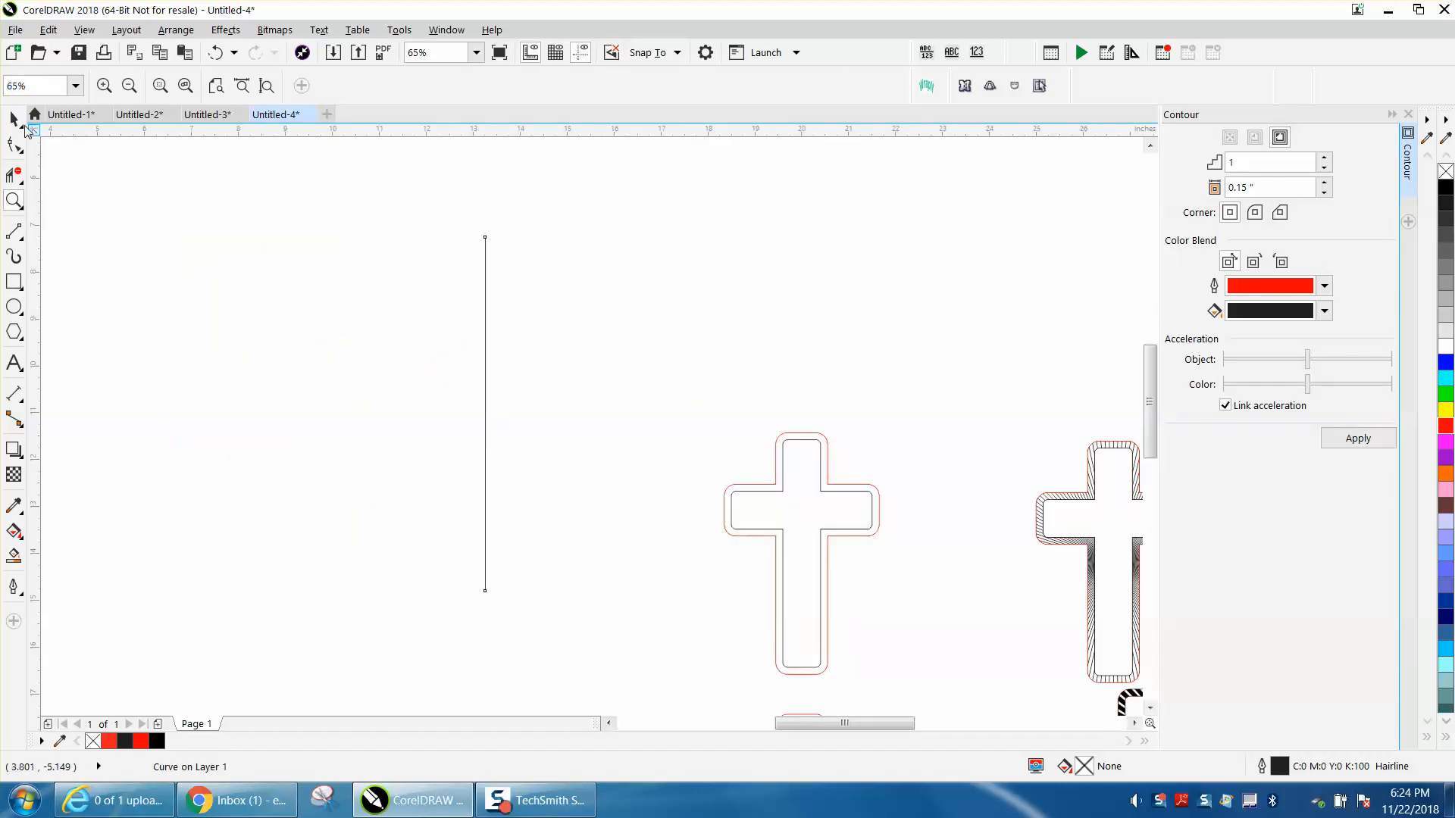
{"action": "key", "text": "space"}
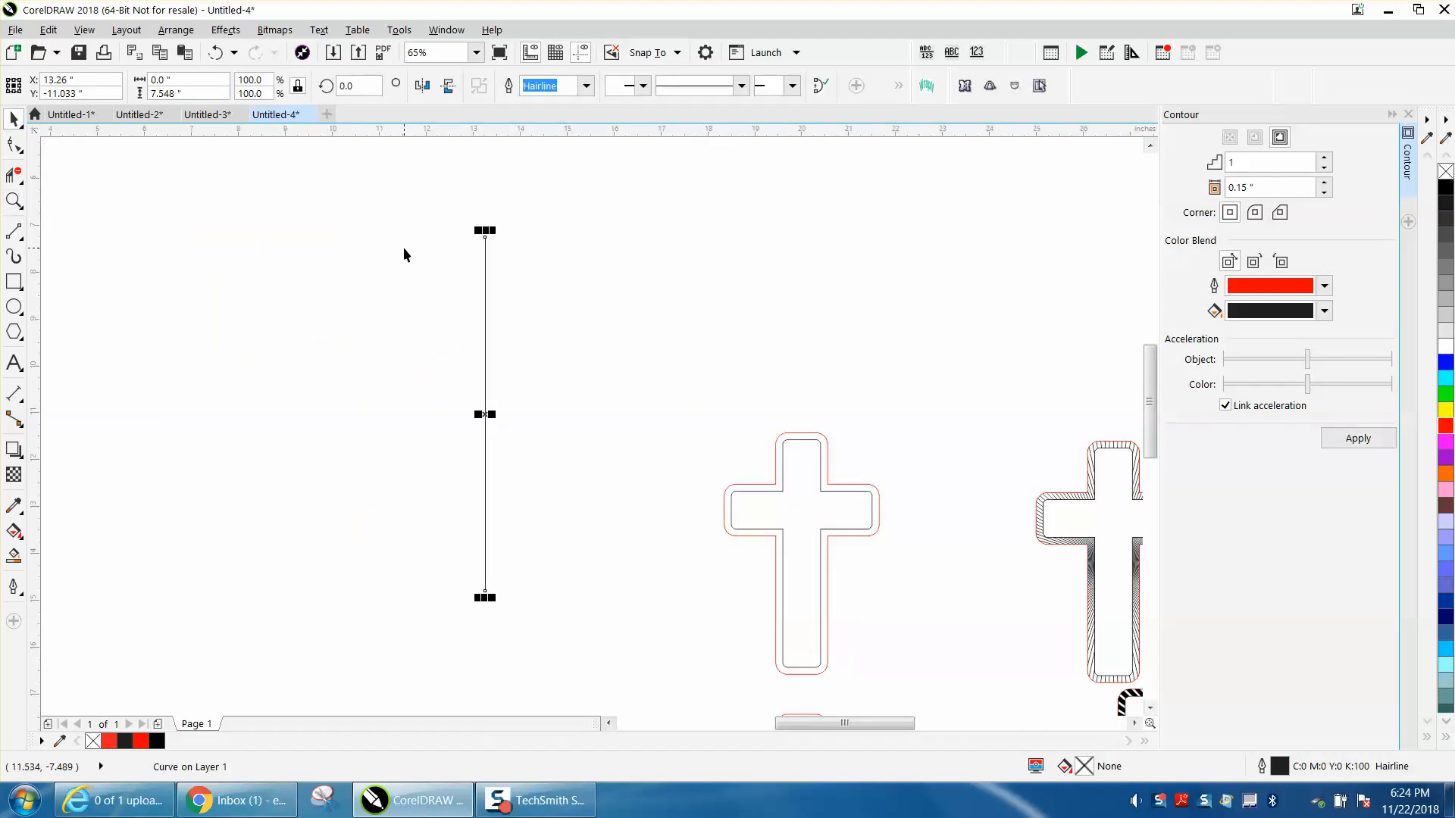
{"action": "left_click", "coordinate": [485, 414]}
{"action": "left_click_drag", "start_coordinate": [484, 414], "coordinate": [485, 593]}
{"action": "left_click", "coordinate": [342, 85]}
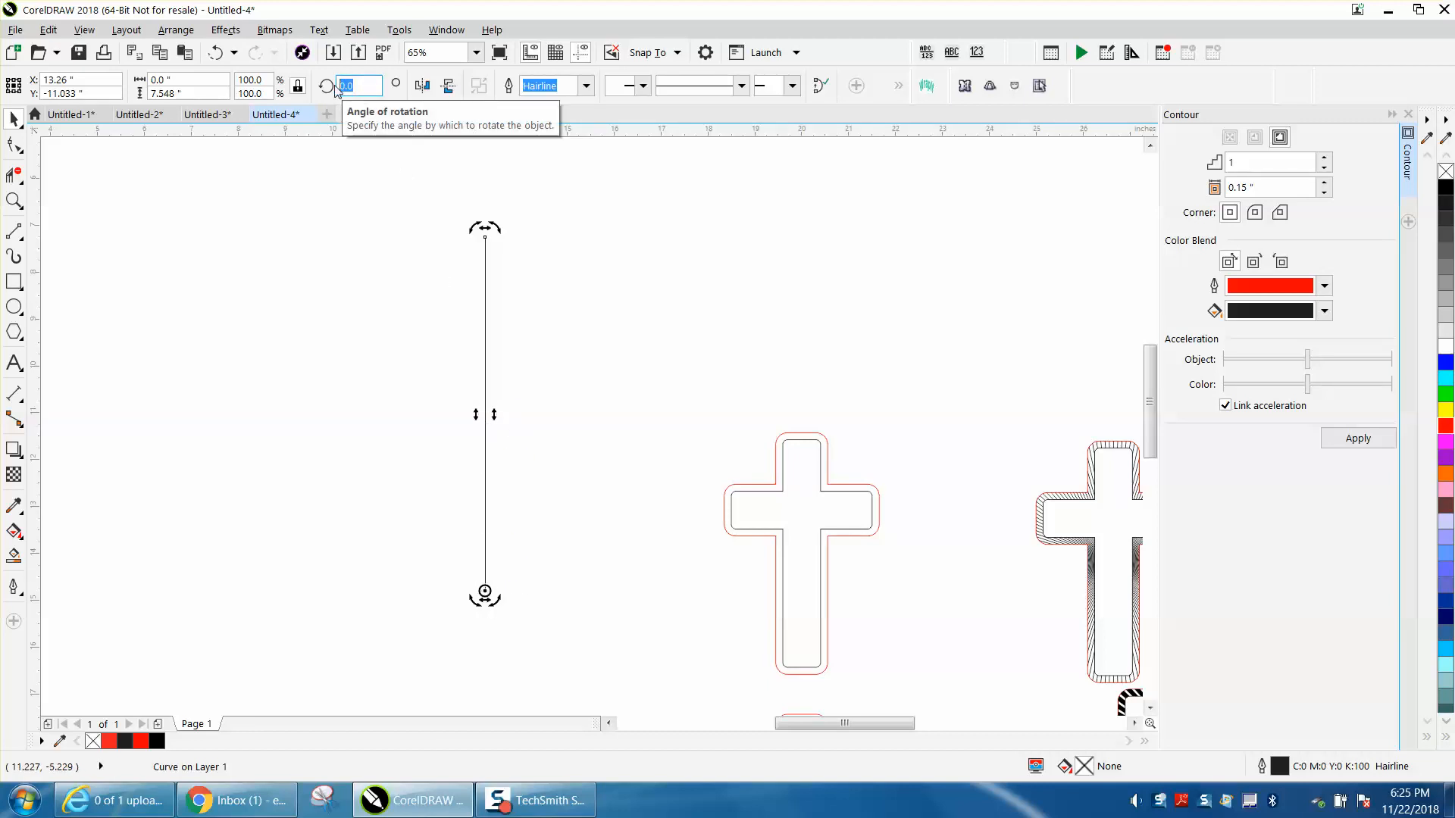
{"action": "key", "text": "BackSpace"}
{"action": "type", "text": "1"}
{"action": "key", "text": "Return"}
{"action": "left_click", "coordinate": [514, 258]}
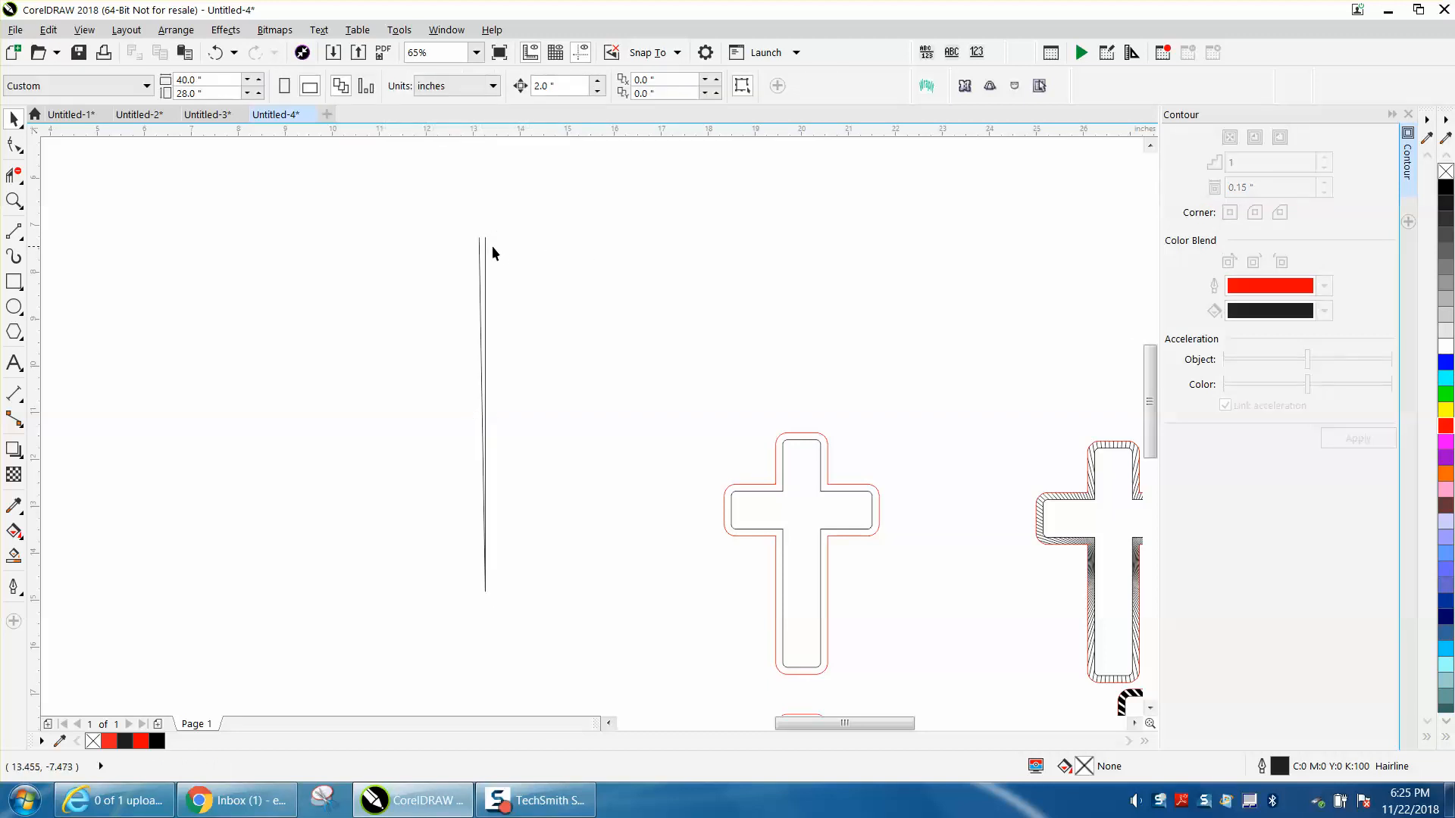
Rotate the original vertical line to 359 degrees about its lower end.
{"action": "left_click", "coordinate": [485, 245]}
{"action": "left_click", "coordinate": [485, 245]}
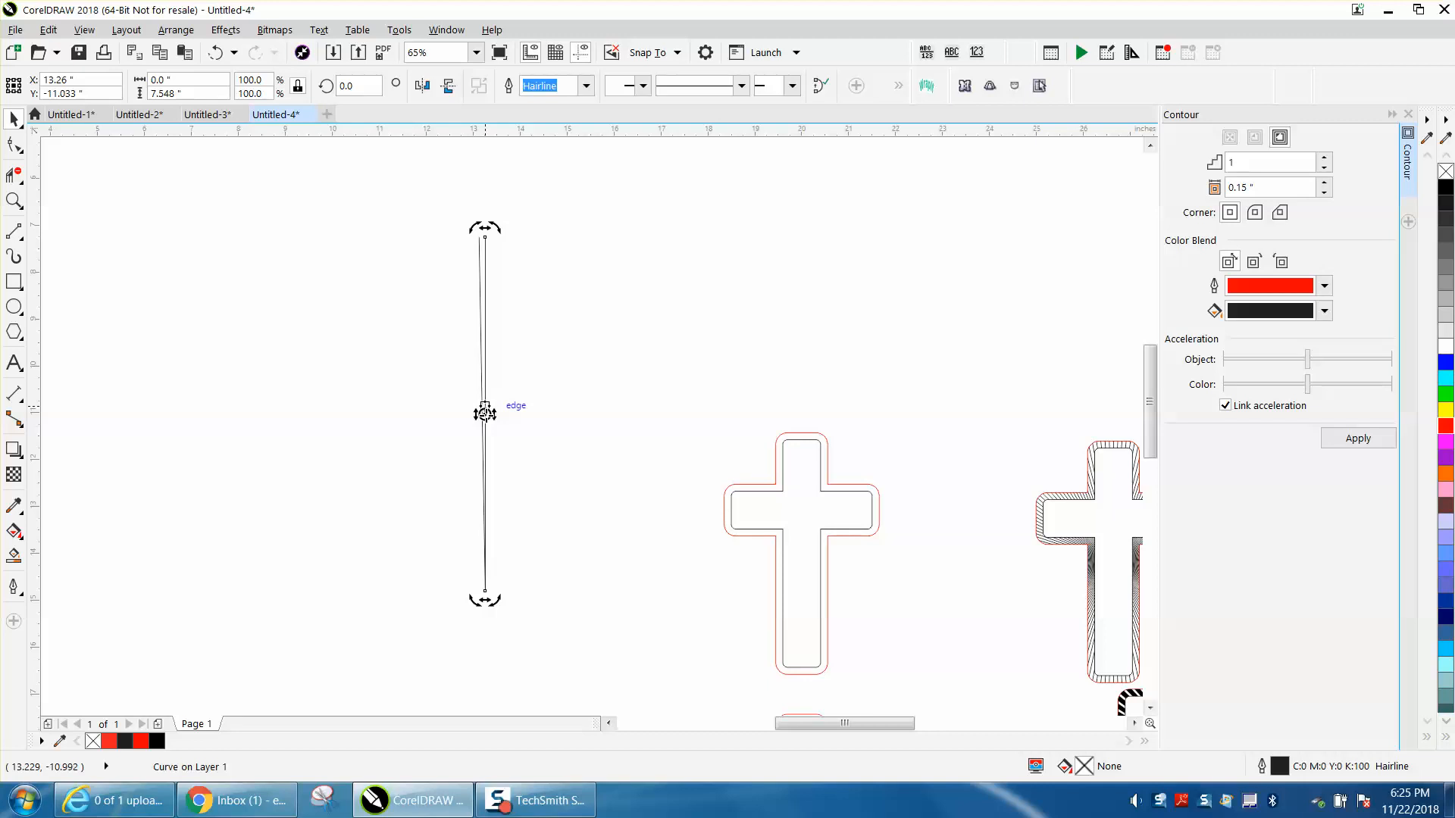
{"action": "left_click_drag", "start_coordinate": [485, 413], "coordinate": [484, 593]}
{"action": "type", "text": "3."}
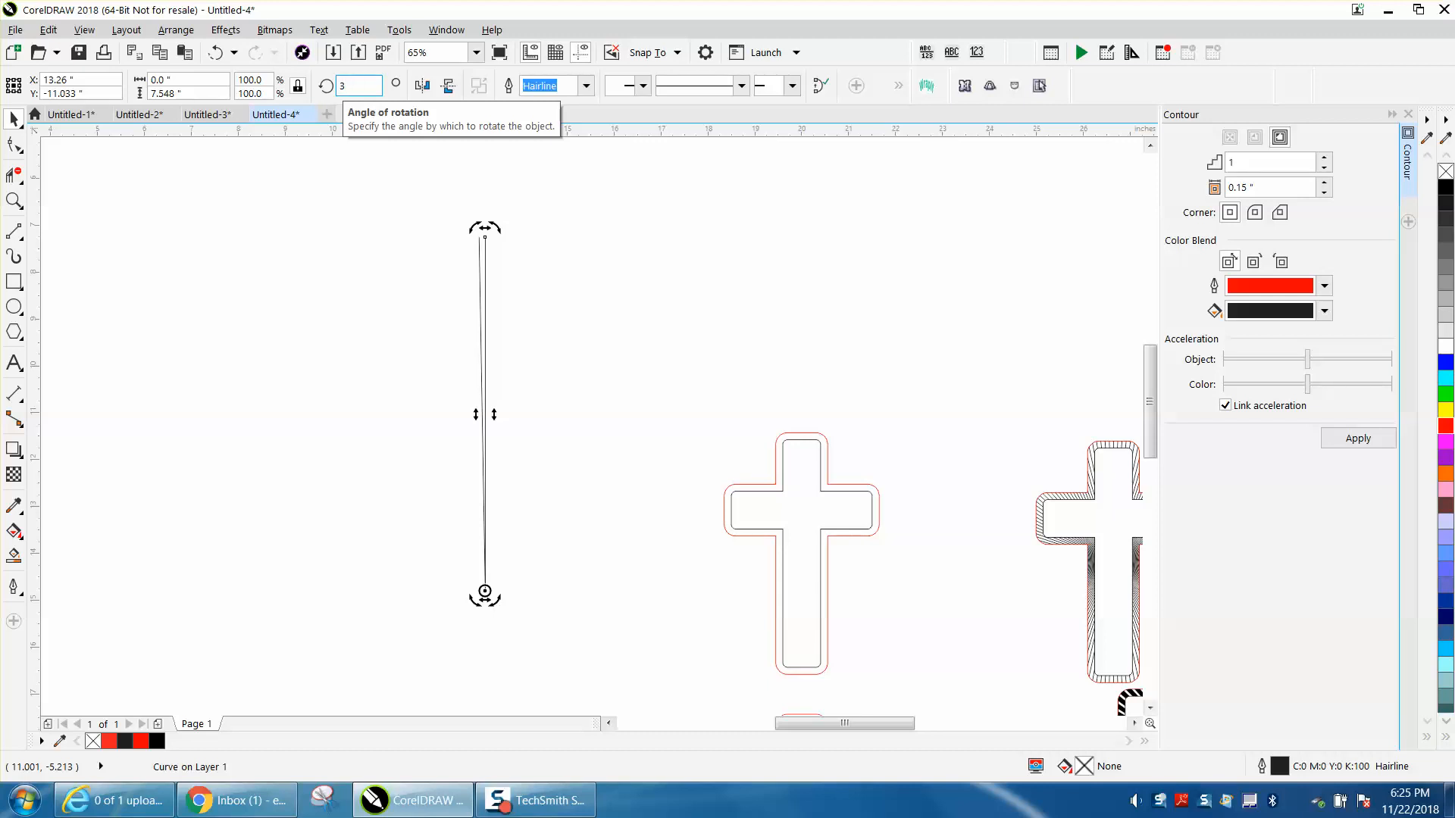
{"action": "key", "text": "Return"}
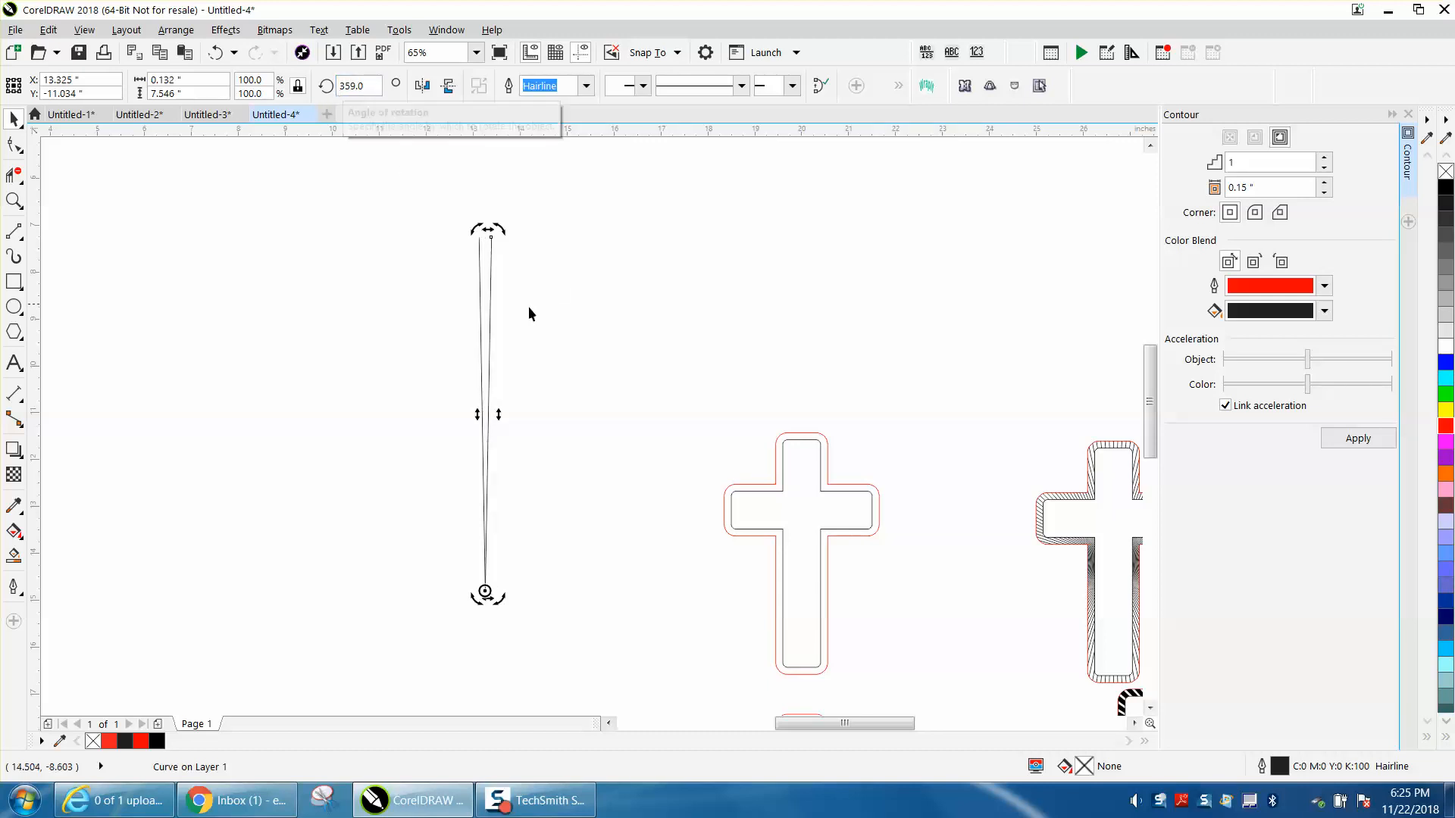
Close the wedge with a short straight line joining the upper ends of the two rotated lines.
{"action": "left_click", "coordinate": [14, 232]}
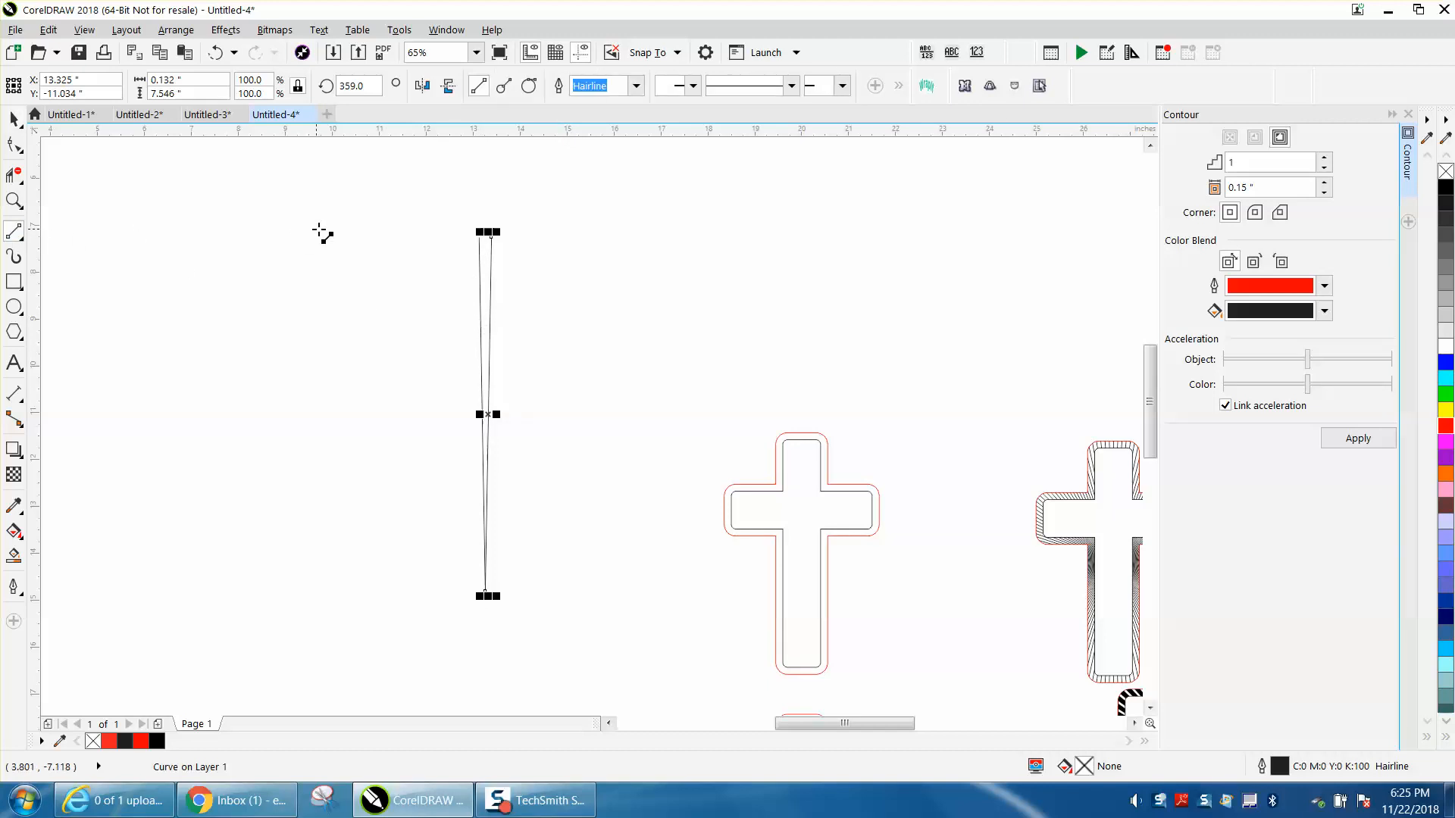
{"action": "left_click", "coordinate": [14, 201]}
{"action": "left_click_drag", "start_coordinate": [458, 221], "coordinate": [566, 296]}
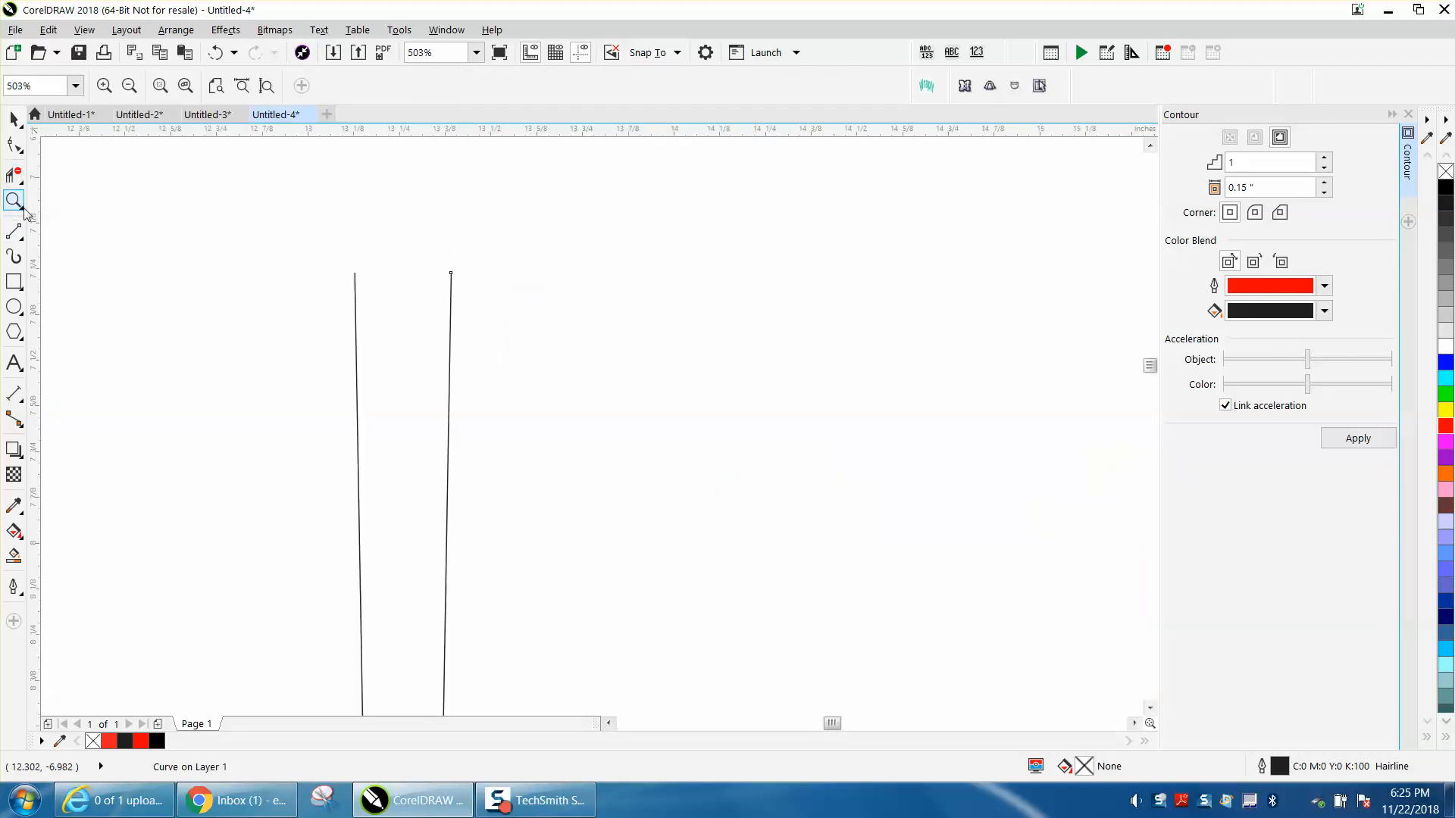
{"action": "left_click", "coordinate": [14, 231]}
{"action": "left_click_drag", "start_coordinate": [356, 273], "coordinate": [455, 270]}
{"action": "scroll", "coordinate": [215, 231], "scroll_direction": "down", "scroll_amount": 2}
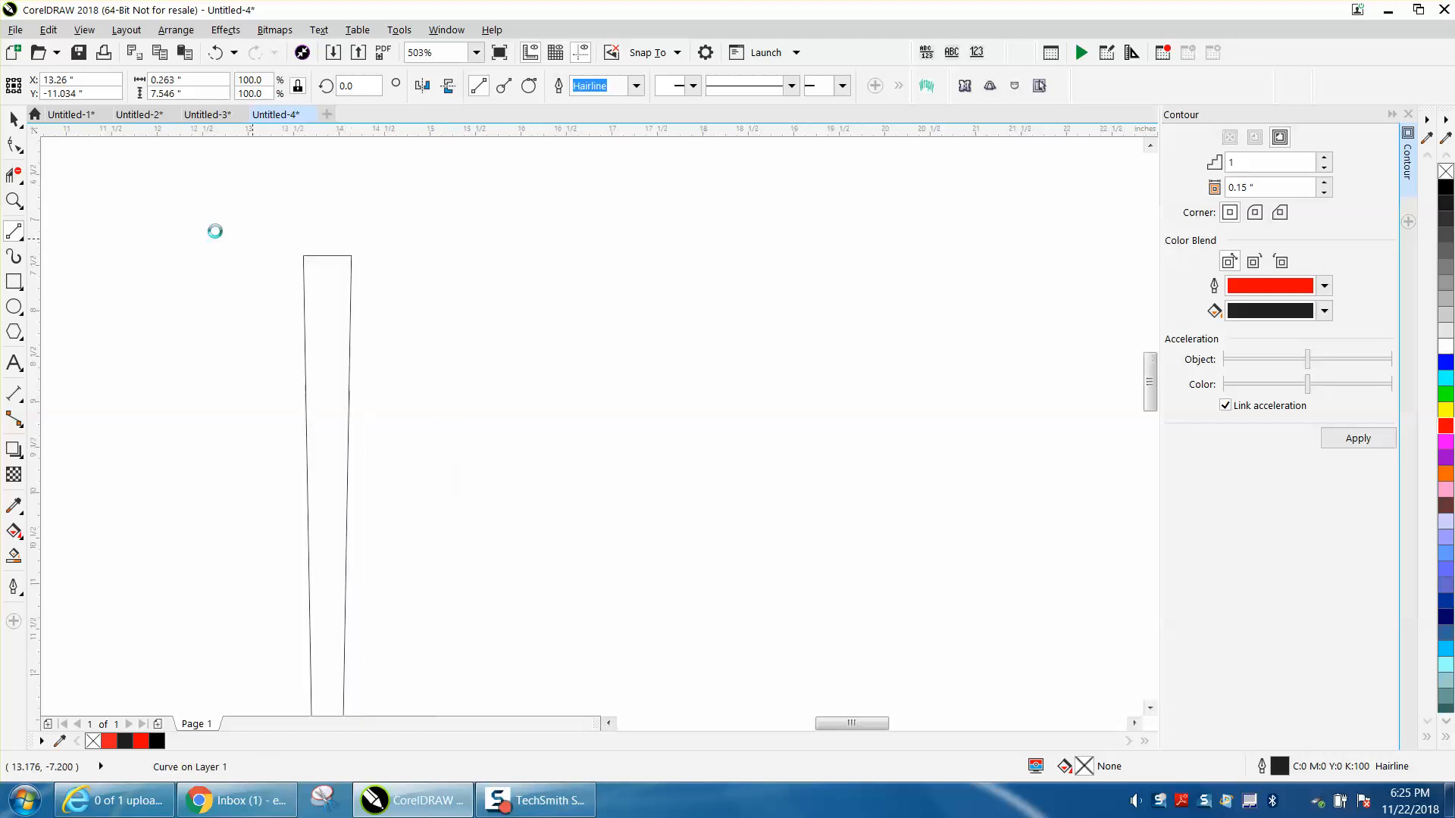
{"action": "scroll", "coordinate": [239, 291], "scroll_direction": "down", "scroll_amount": 1}
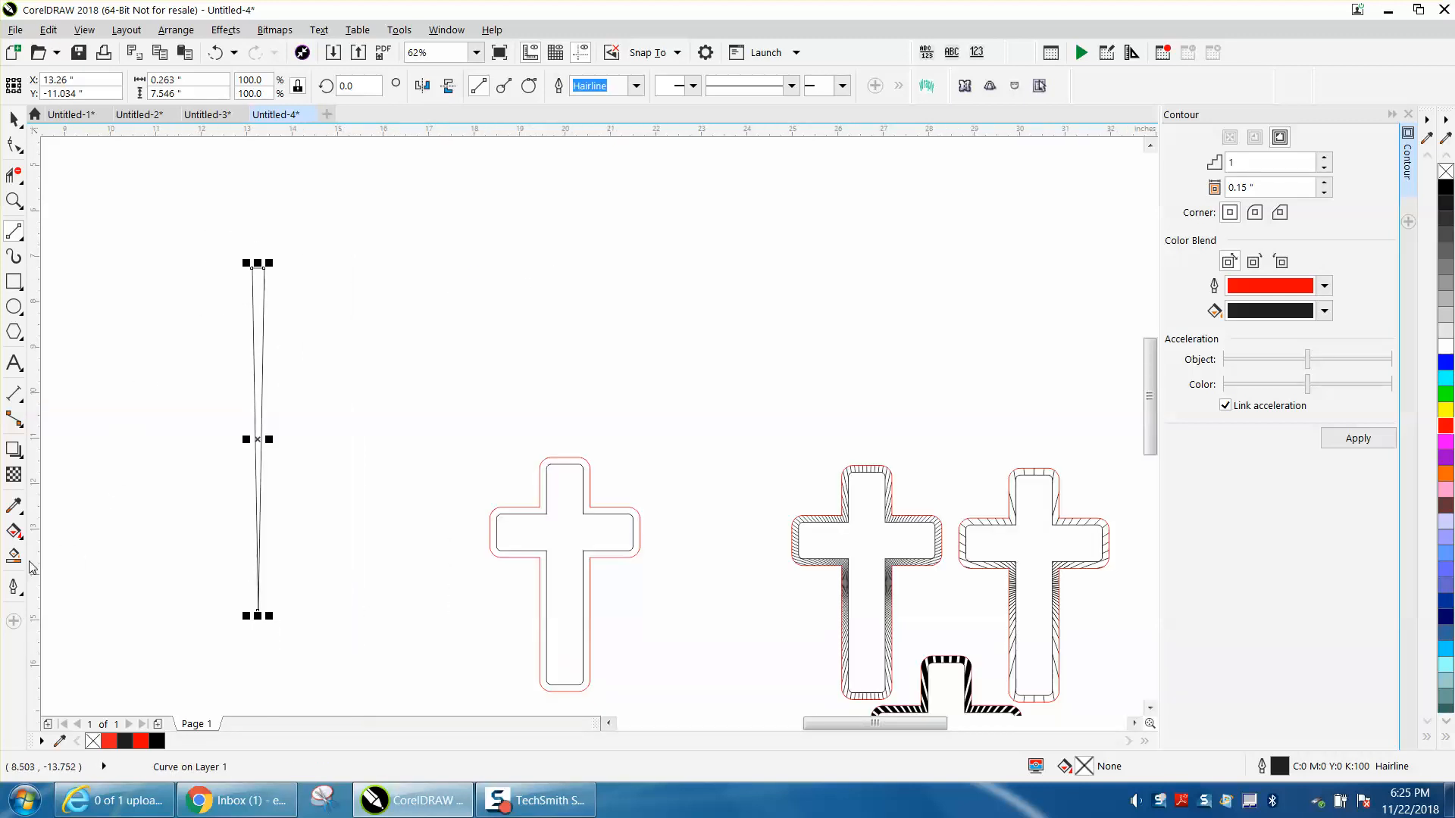
Smart-fill the closed wedge with black and no outline, and centre the filled shape on the page.
{"action": "left_click", "coordinate": [14, 555]}
{"action": "left_click", "coordinate": [257, 285]}
{"action": "left_click", "coordinate": [15, 119]}
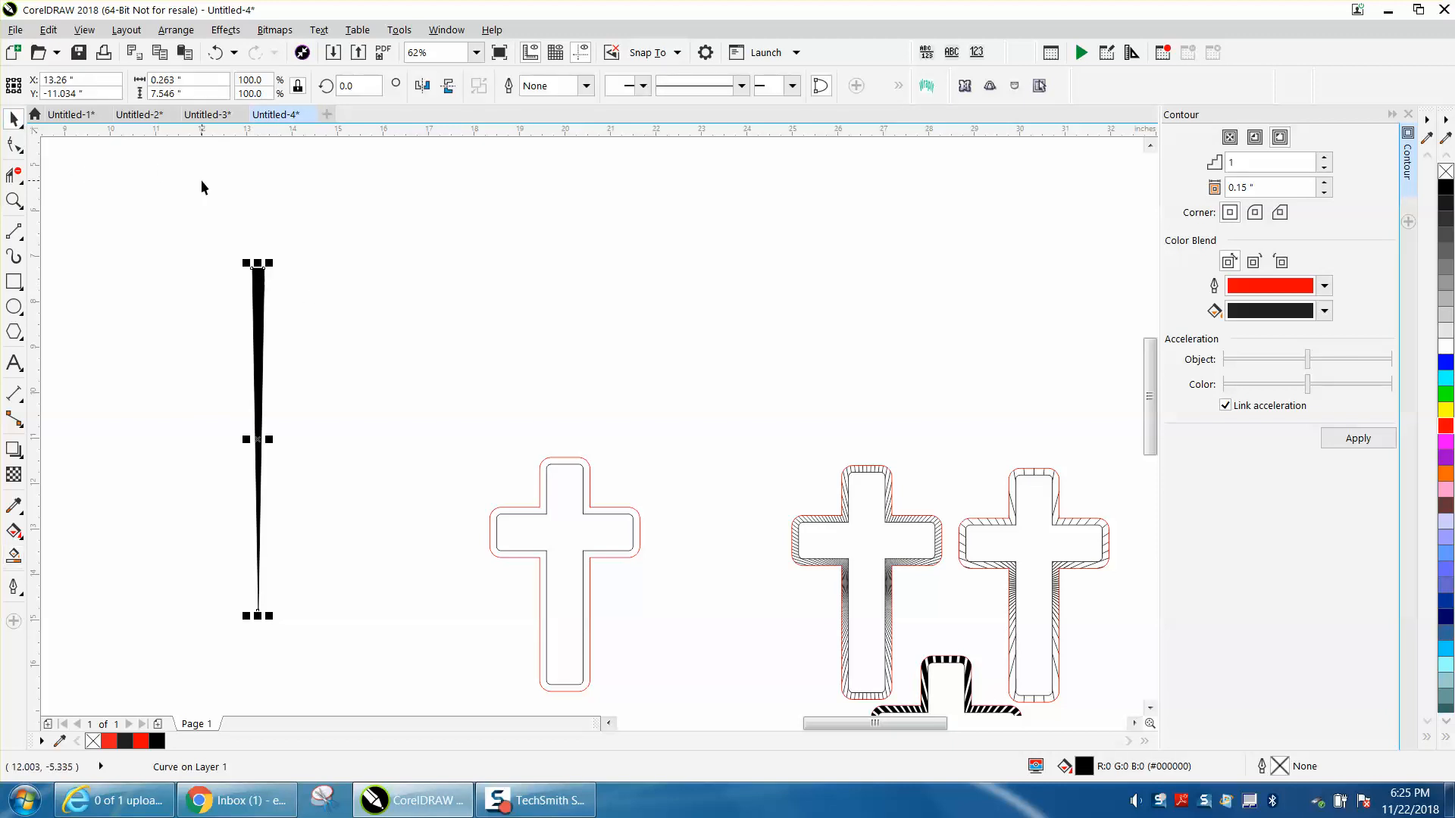
{"action": "key", "text": "p"}
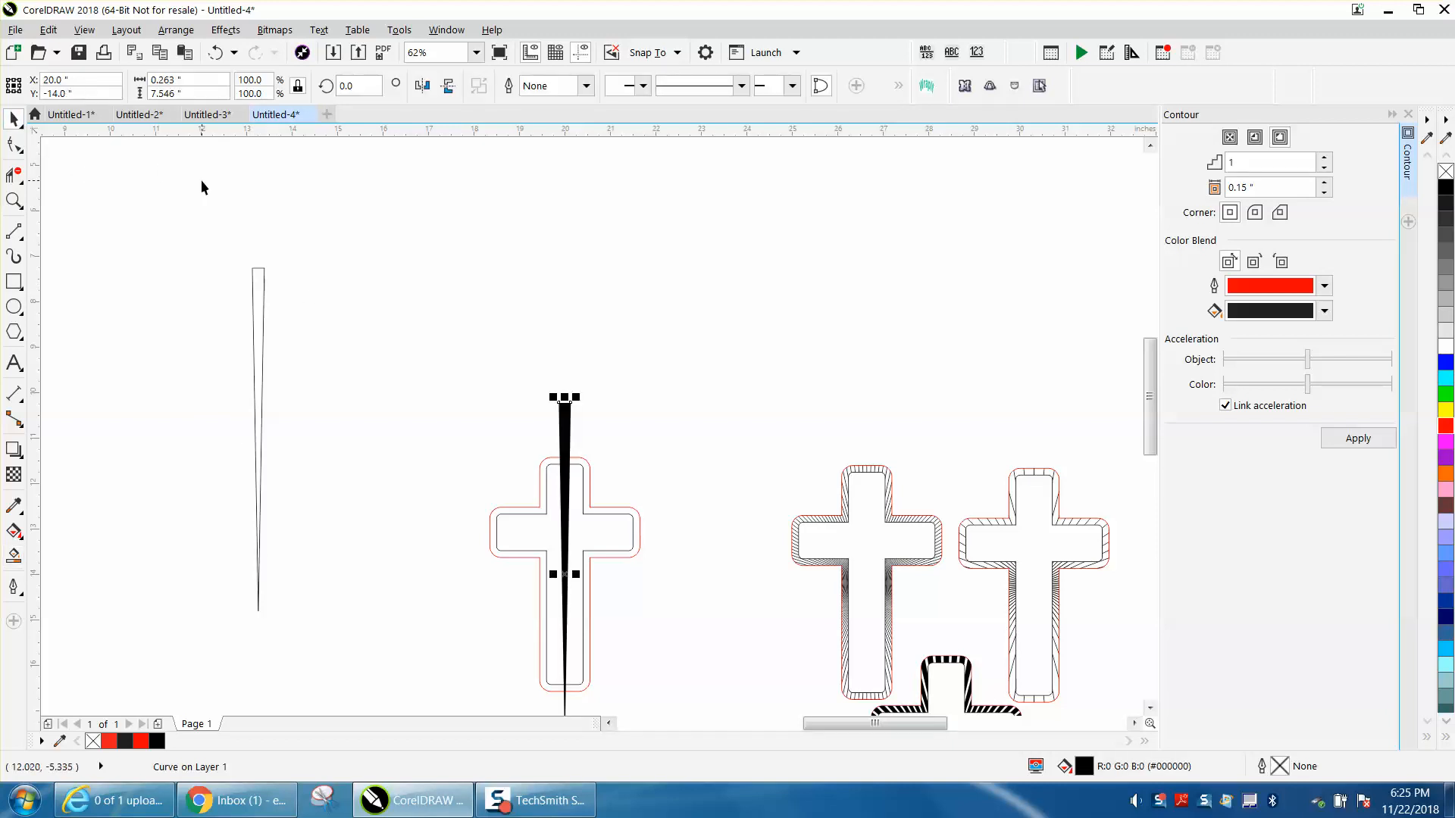
Shorten the black wedge from its lower end until the tip lies inside the upper cross, just below its arms.
{"action": "left_click", "coordinate": [14, 200]}
{"action": "left_click_drag", "start_coordinate": [412, 319], "coordinate": [696, 703]}
{"action": "scroll", "coordinate": [518, 471], "scroll_direction": "down", "scroll_amount": 2}
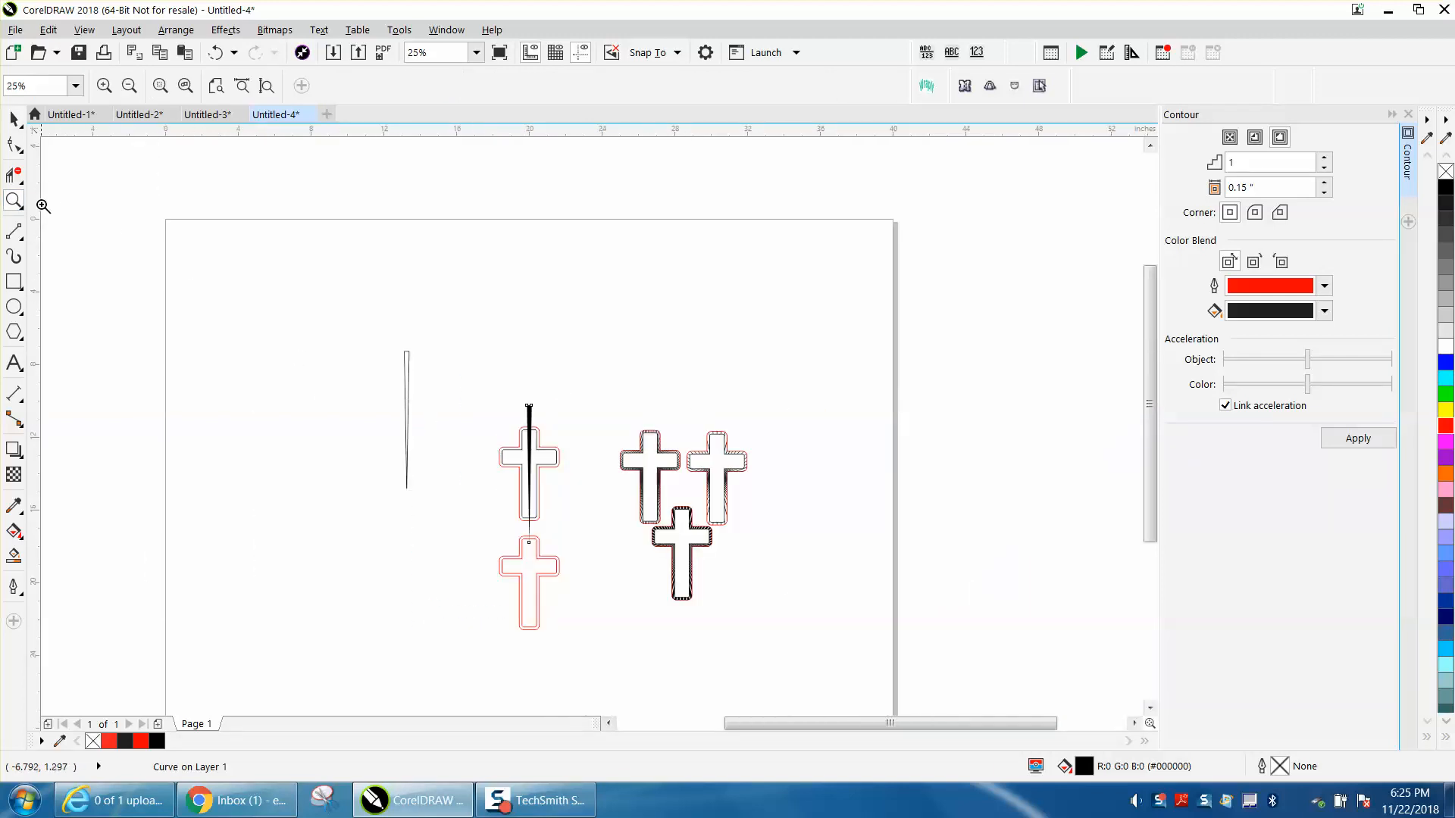
{"action": "left_click_drag", "start_coordinate": [490, 397], "coordinate": [643, 587]}
{"action": "left_click", "coordinate": [14, 119]}
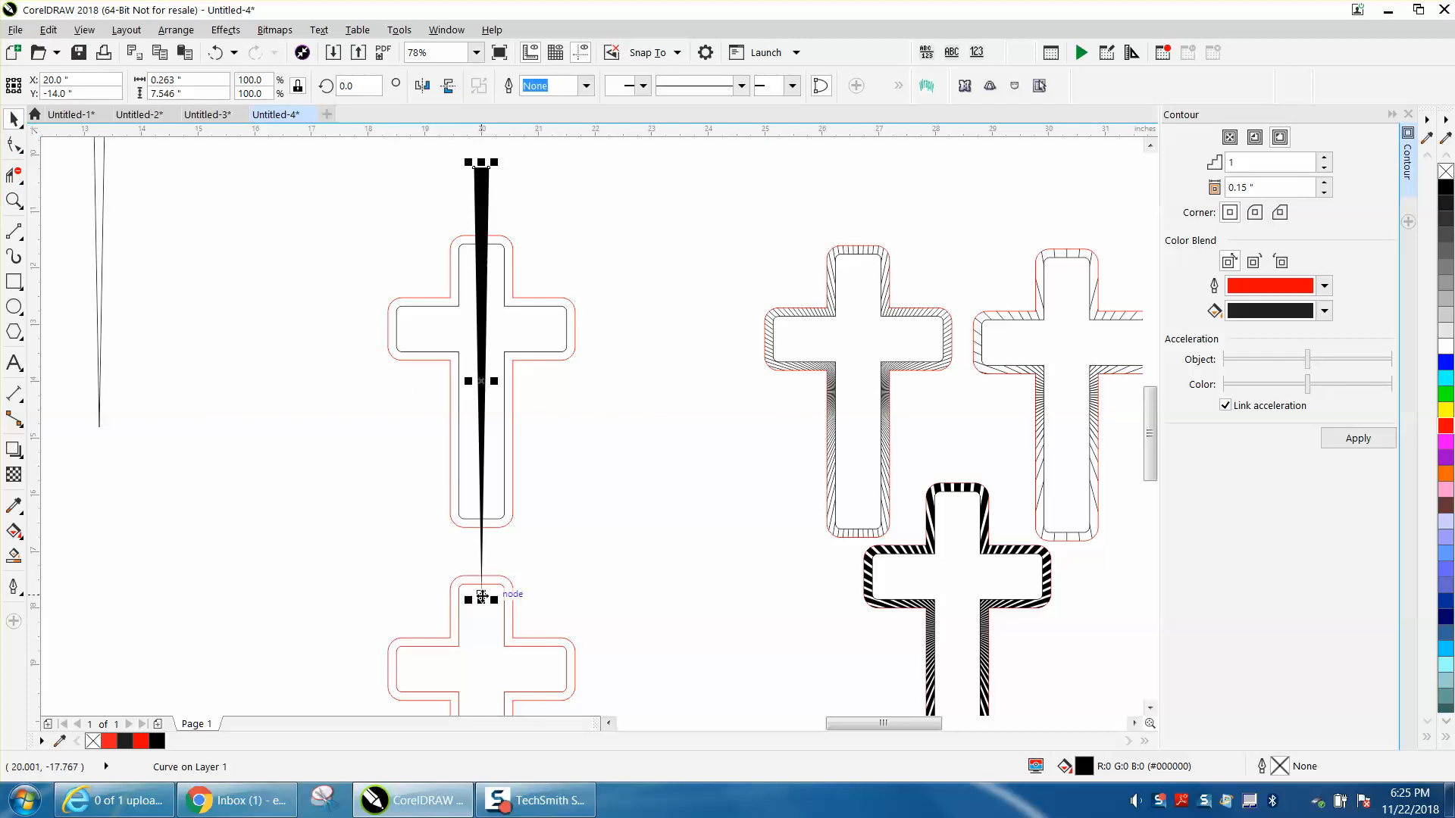
{"action": "left_click_drag", "start_coordinate": [481, 596], "coordinate": [482, 383]}
{"action": "left_click", "coordinate": [572, 389]}
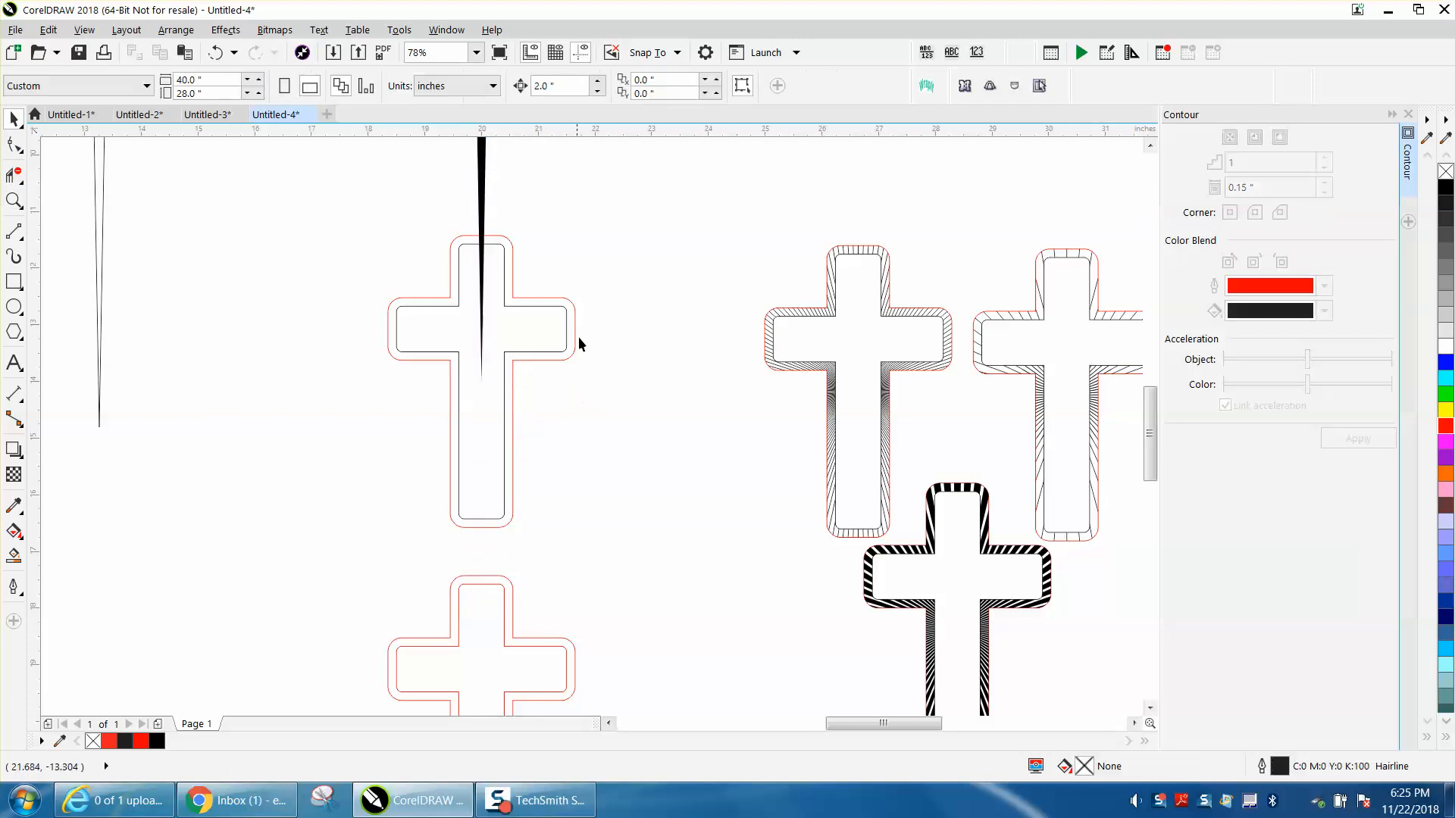
Shorten the black wedge from its wide end to about 4.04 inches tall and move it slightly down.
{"action": "scroll", "coordinate": [578, 356], "scroll_direction": "down", "scroll_amount": 2}
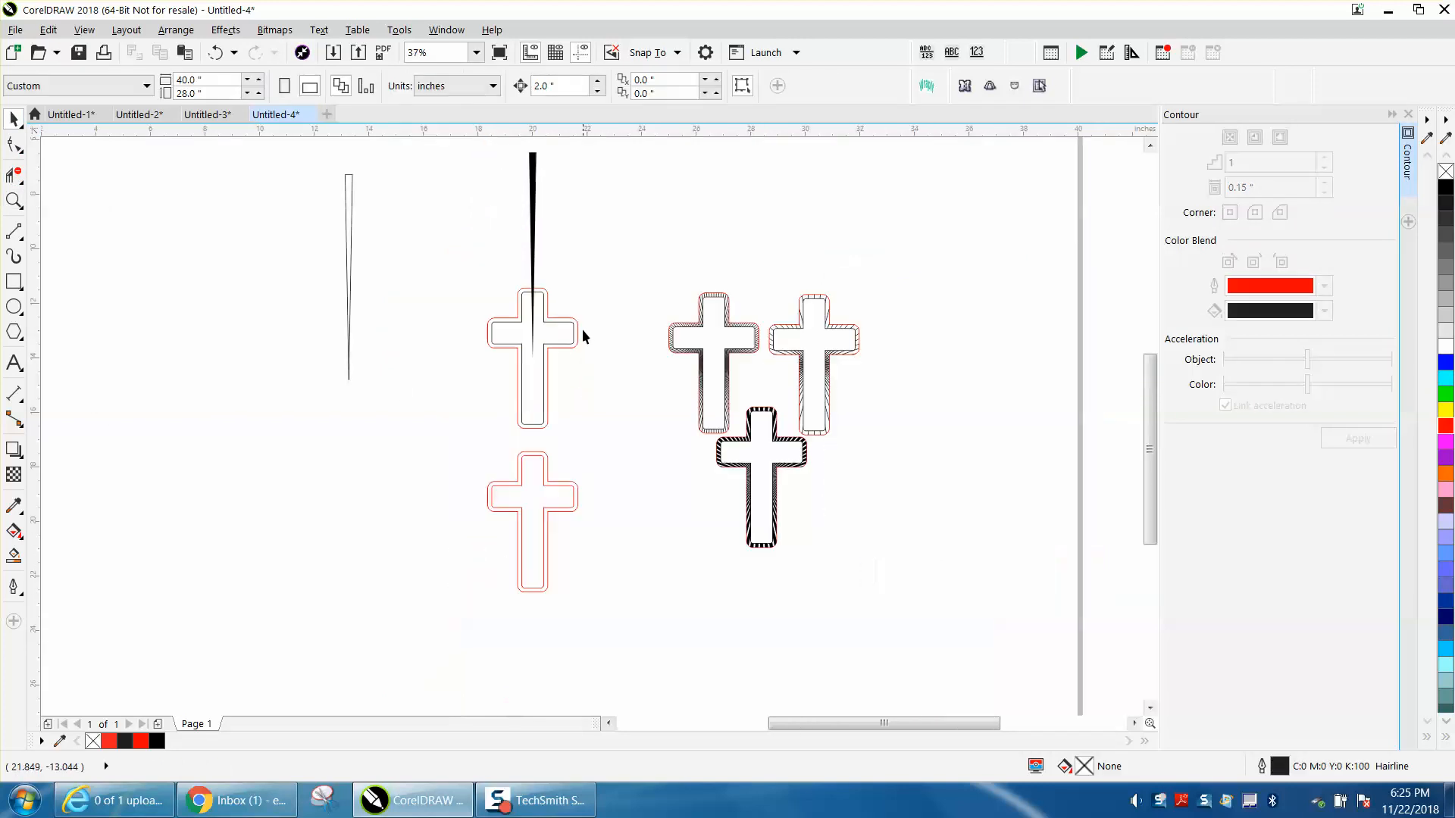
{"action": "left_click", "coordinate": [533, 163]}
{"action": "left_click_drag", "start_coordinate": [533, 148], "coordinate": [533, 232]}
{"action": "left_click", "coordinate": [14, 200]}
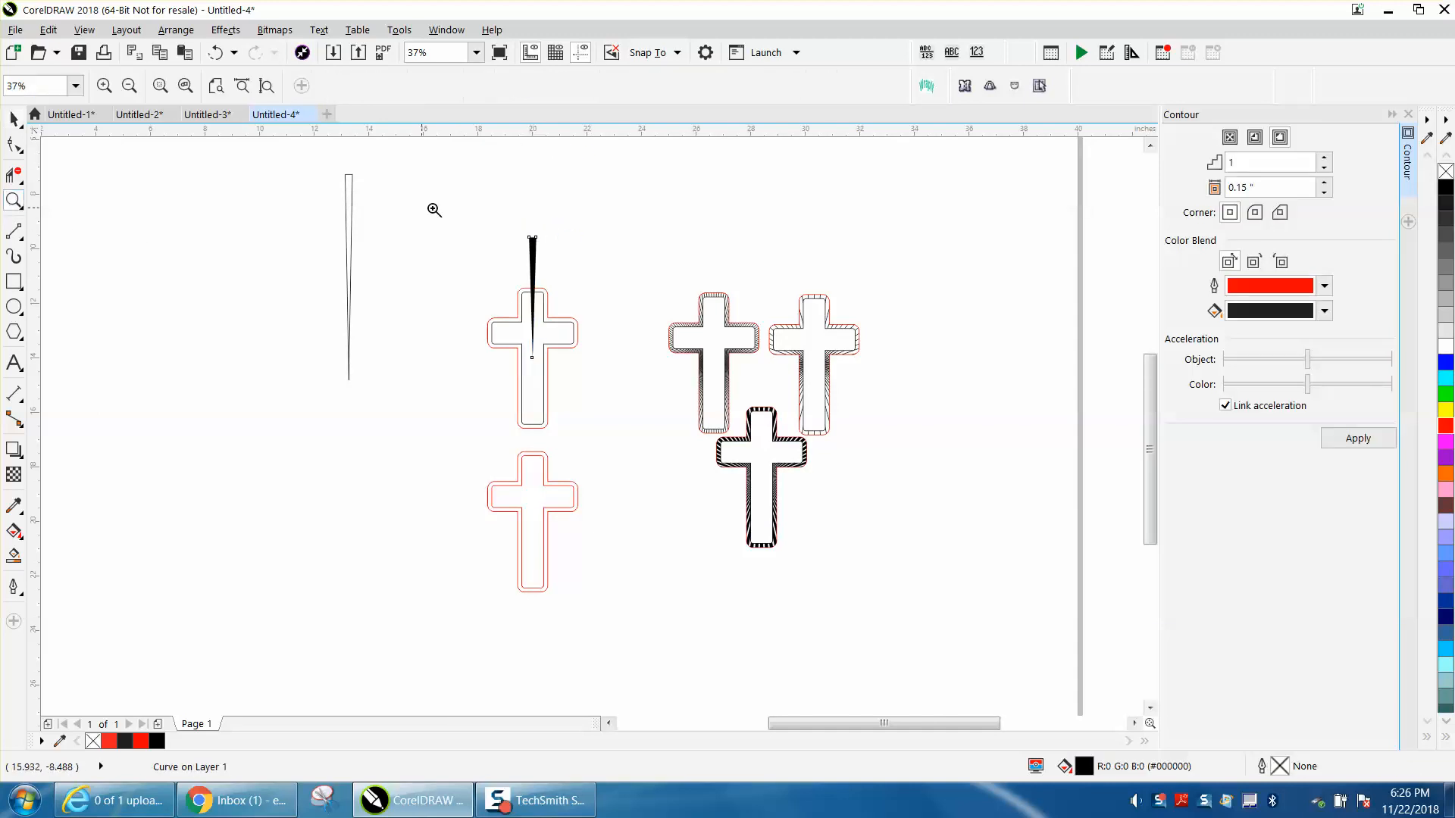
{"action": "left_click_drag", "start_coordinate": [495, 285], "coordinate": [608, 389]}
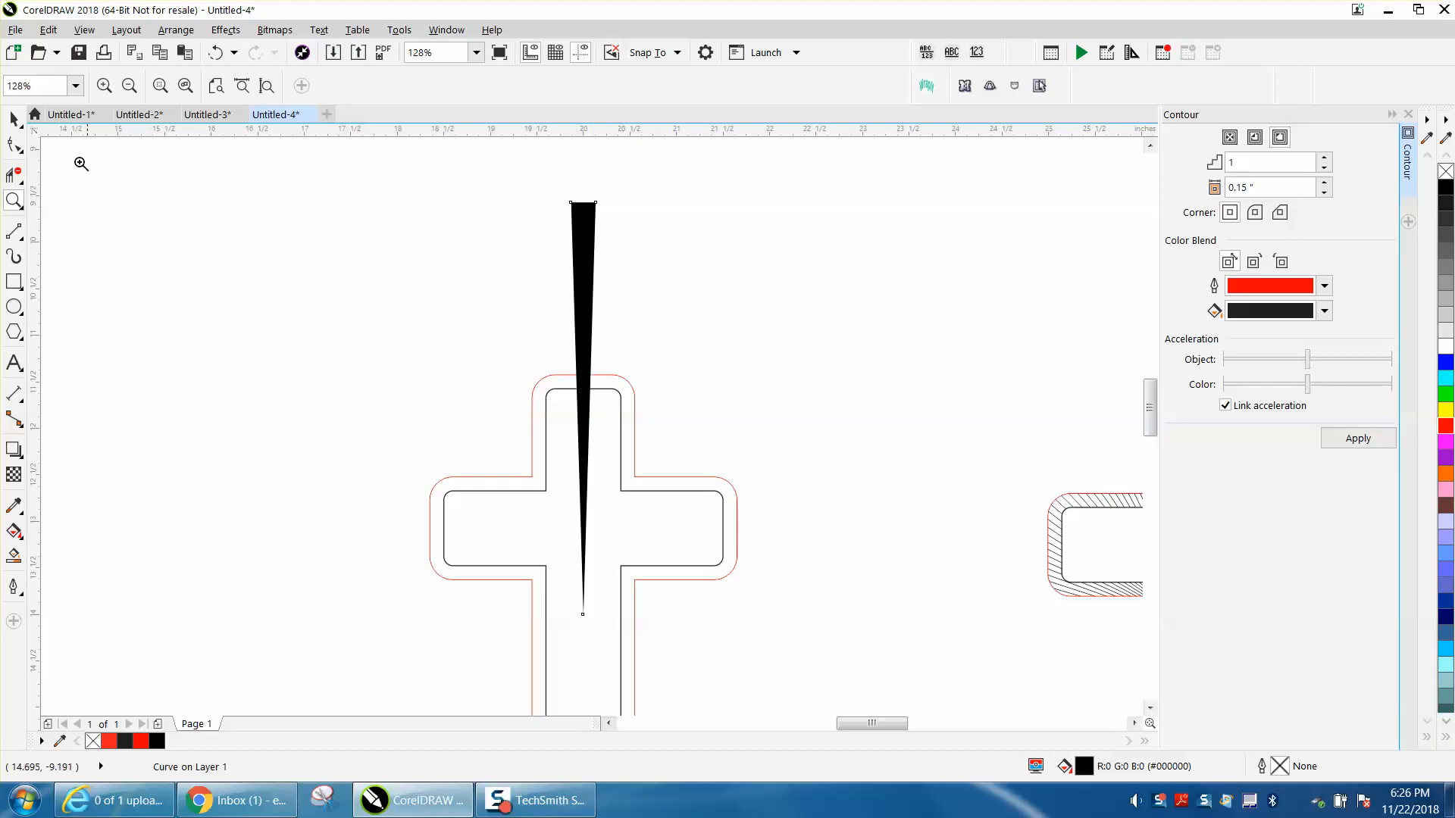
{"action": "left_click", "coordinate": [16, 123]}
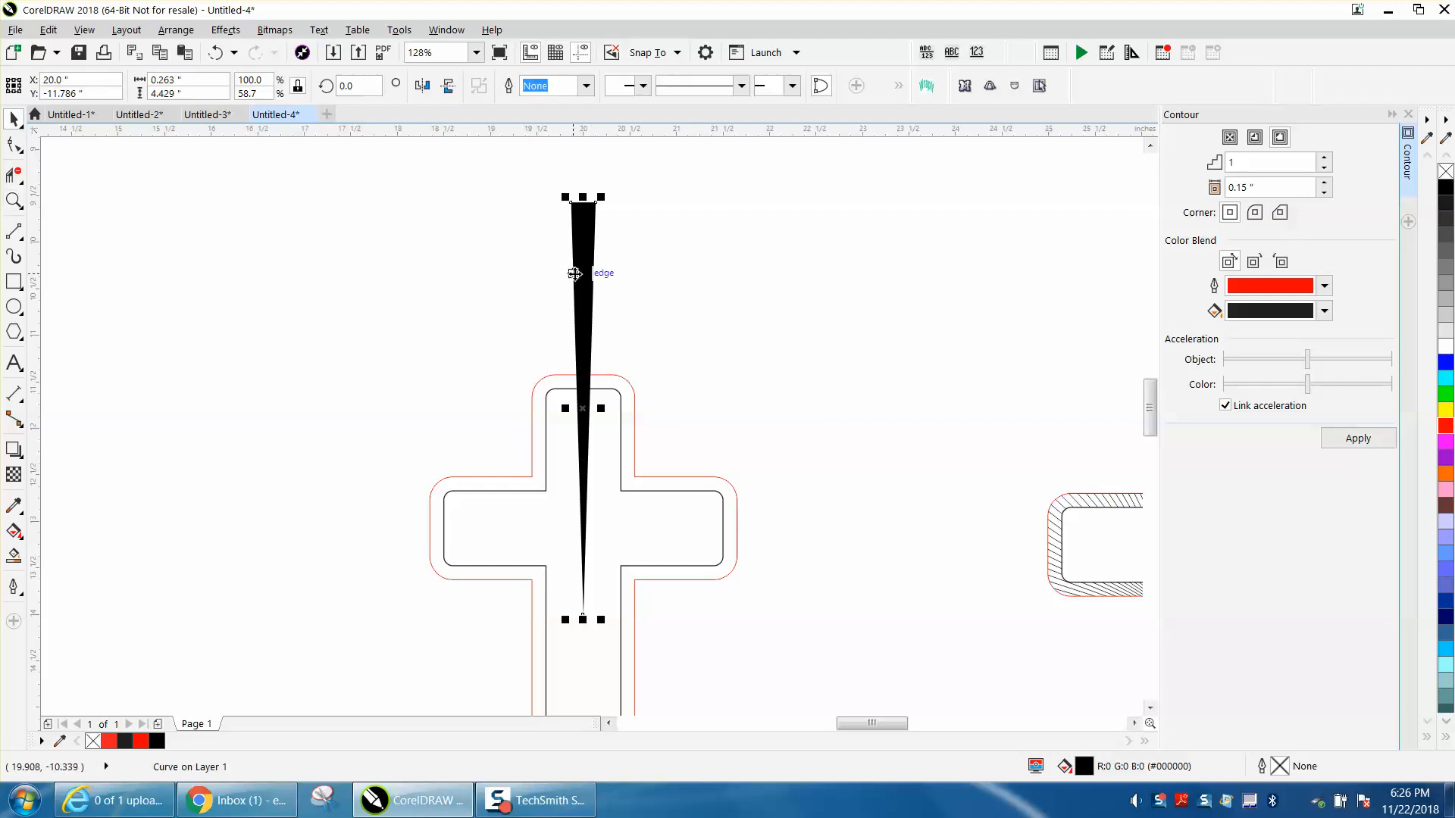
{"action": "left_click_drag", "start_coordinate": [583, 198], "coordinate": [583, 235]}
{"action": "left_click_drag", "start_coordinate": [582, 425], "coordinate": [588, 443]}
{"action": "left_click", "coordinate": [735, 430]}
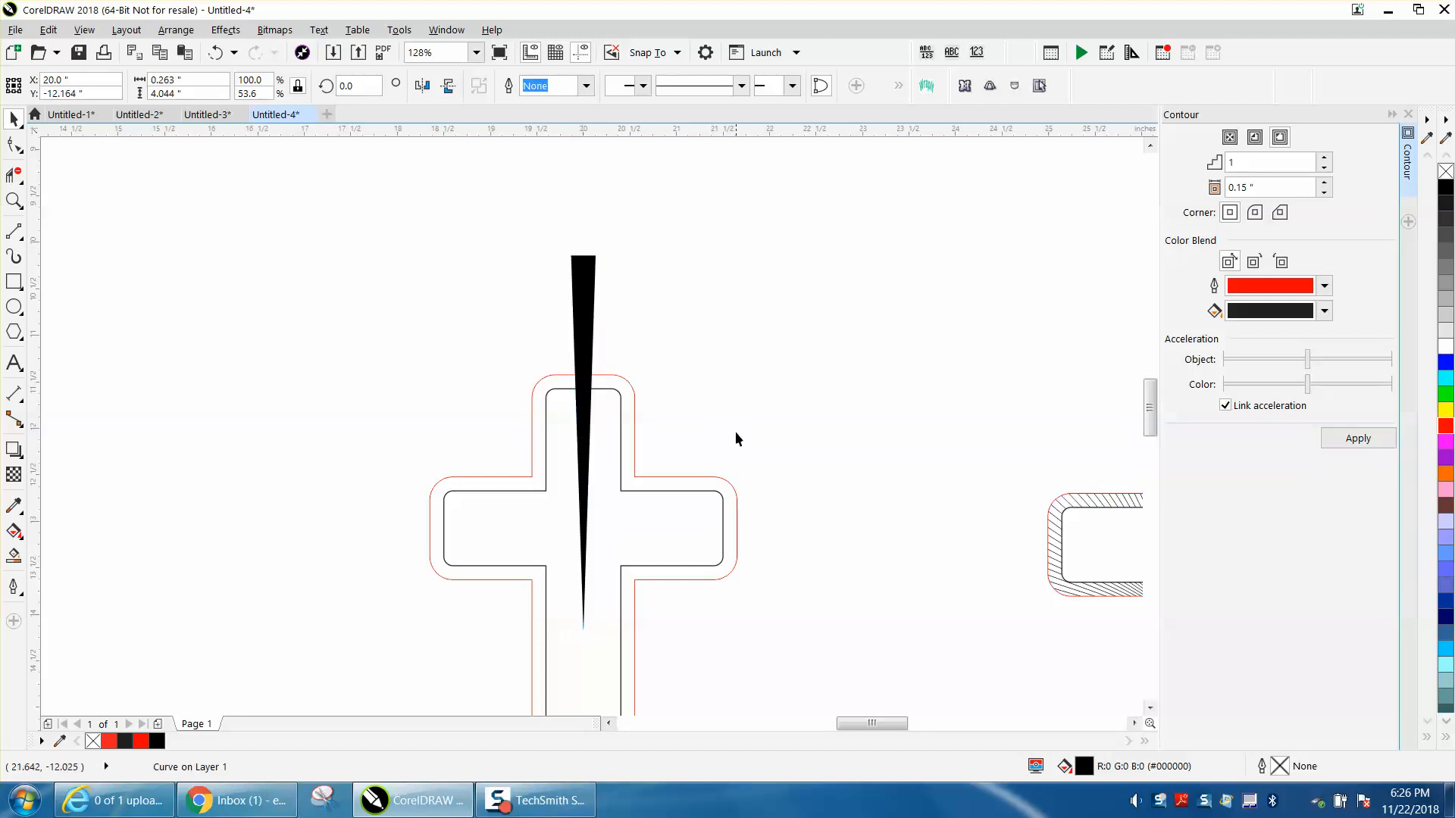
Place the black wedge's rotation centre on its vertical axis, near the lower edge of the cross's arms.
{"action": "left_click", "coordinate": [590, 349]}
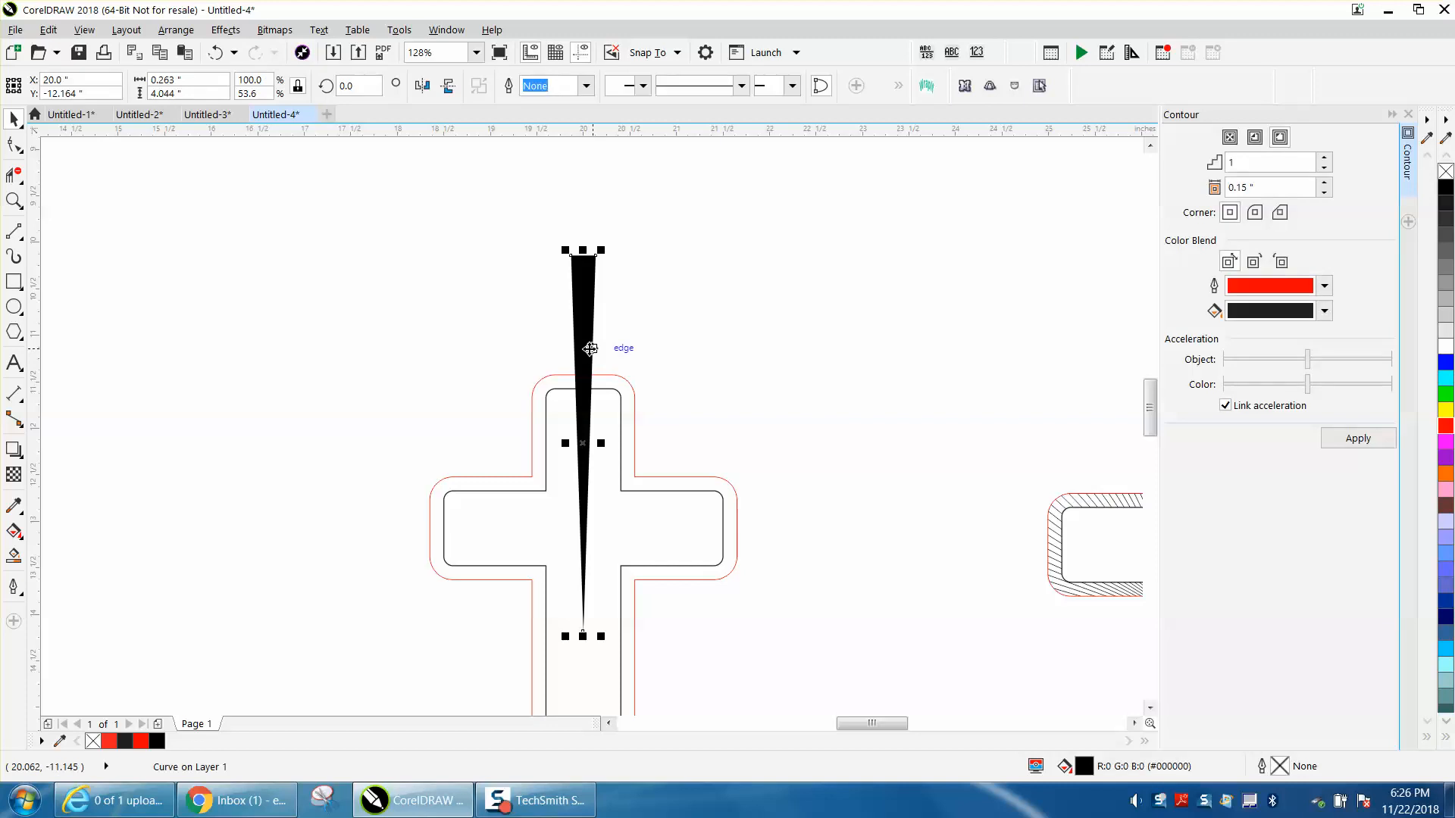
{"action": "left_click", "coordinate": [583, 444]}
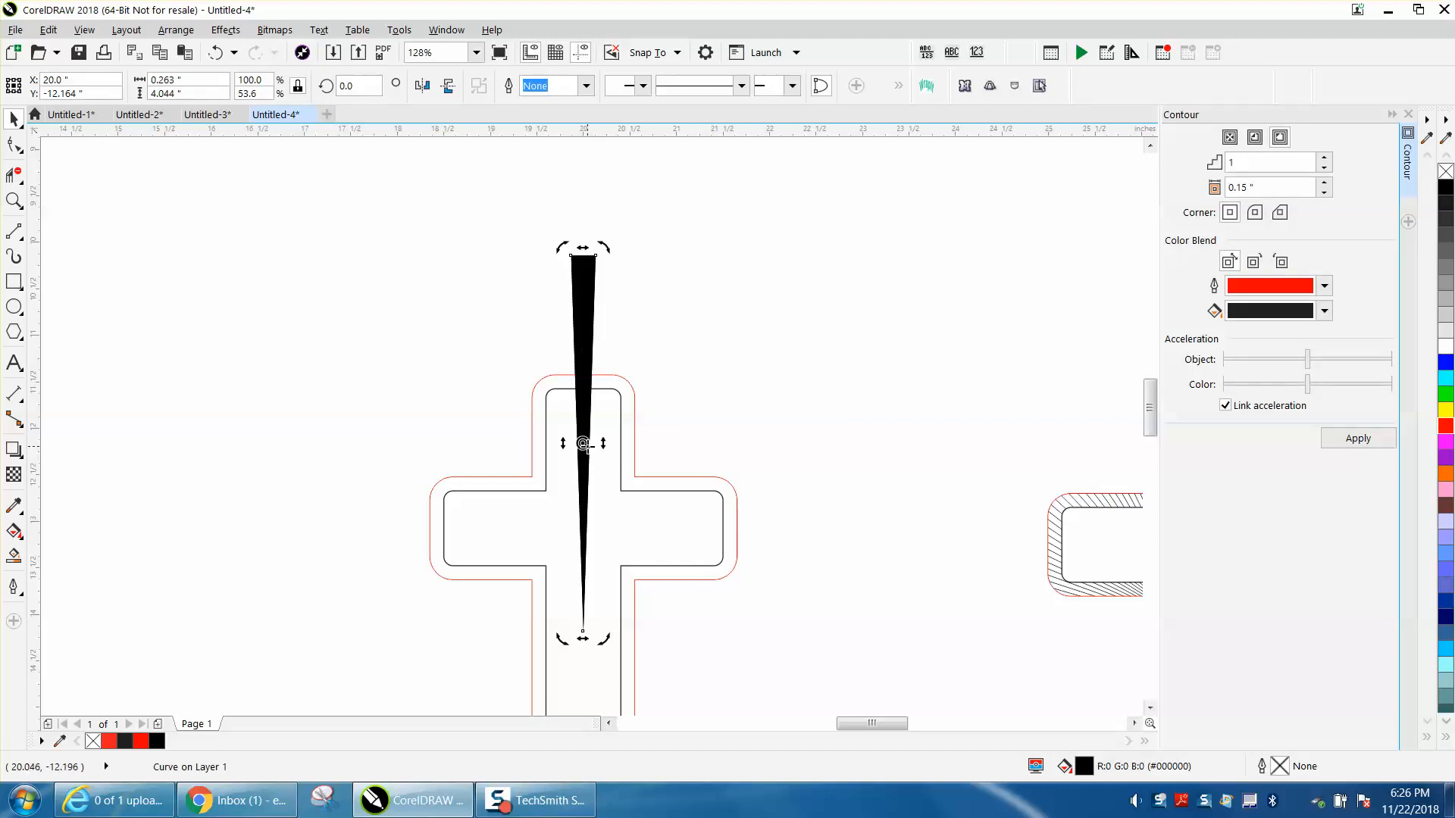
{"action": "mouse_move", "coordinate": [583, 443]}
{"action": "left_mouse_down"}
{"action": "mouse_move", "coordinate": [583, 607]}
{"action": "mouse_move", "coordinate": [584, 566]}
{"action": "left_mouse_up"}
{"action": "left_click", "coordinate": [737, 345]}
{"action": "left_click", "coordinate": [578, 315]}
{"action": "left_click", "coordinate": [577, 311]}
{"action": "left_click", "coordinate": [14, 200]}
{"action": "left_click", "coordinate": [666, 588]}
{"action": "left_click", "coordinate": [20, 125]}
{"action": "left_click", "coordinate": [497, 310]}
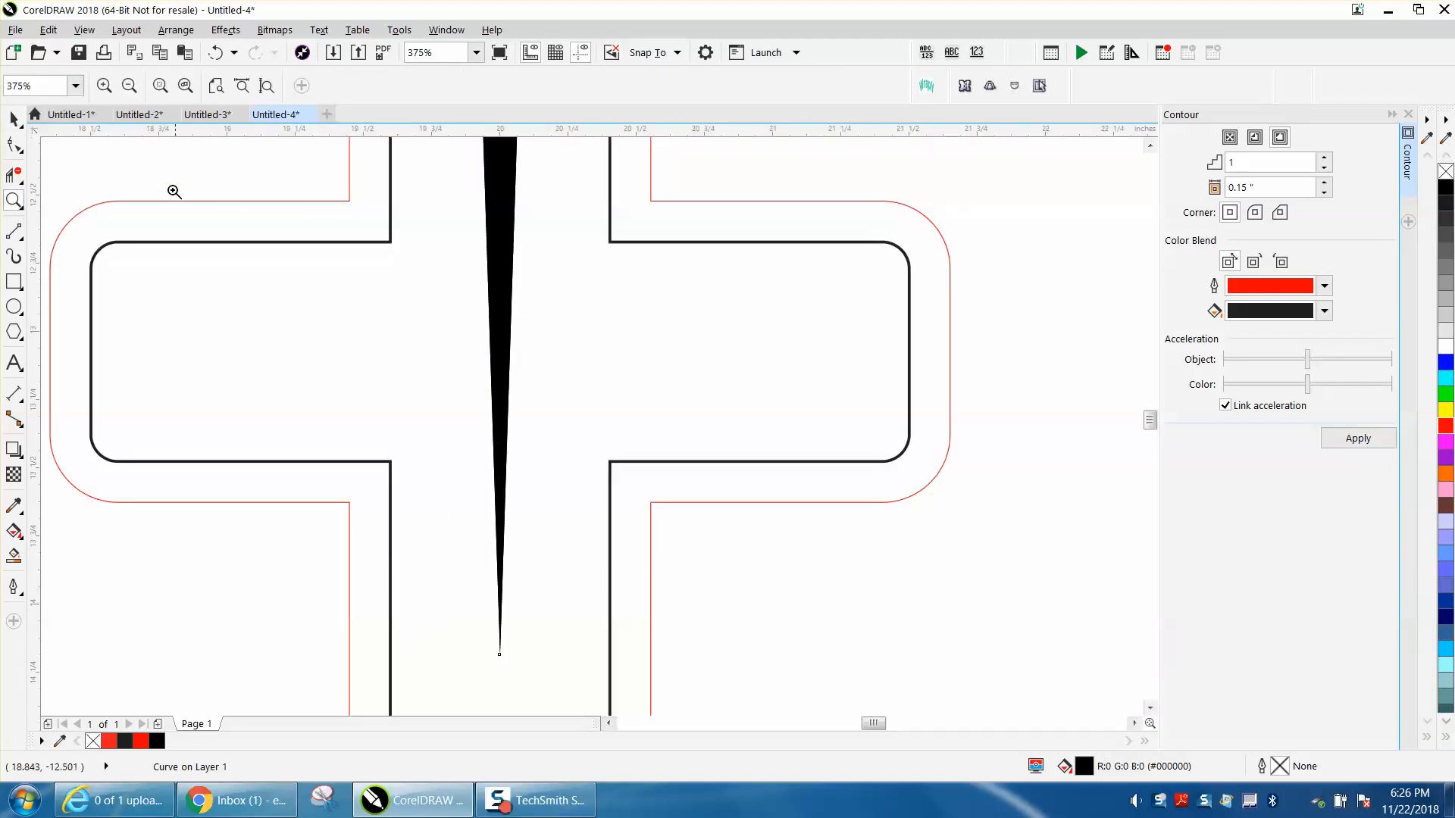
{"action": "left_click", "coordinate": [14, 119]}
{"action": "left_click", "coordinate": [496, 286]}
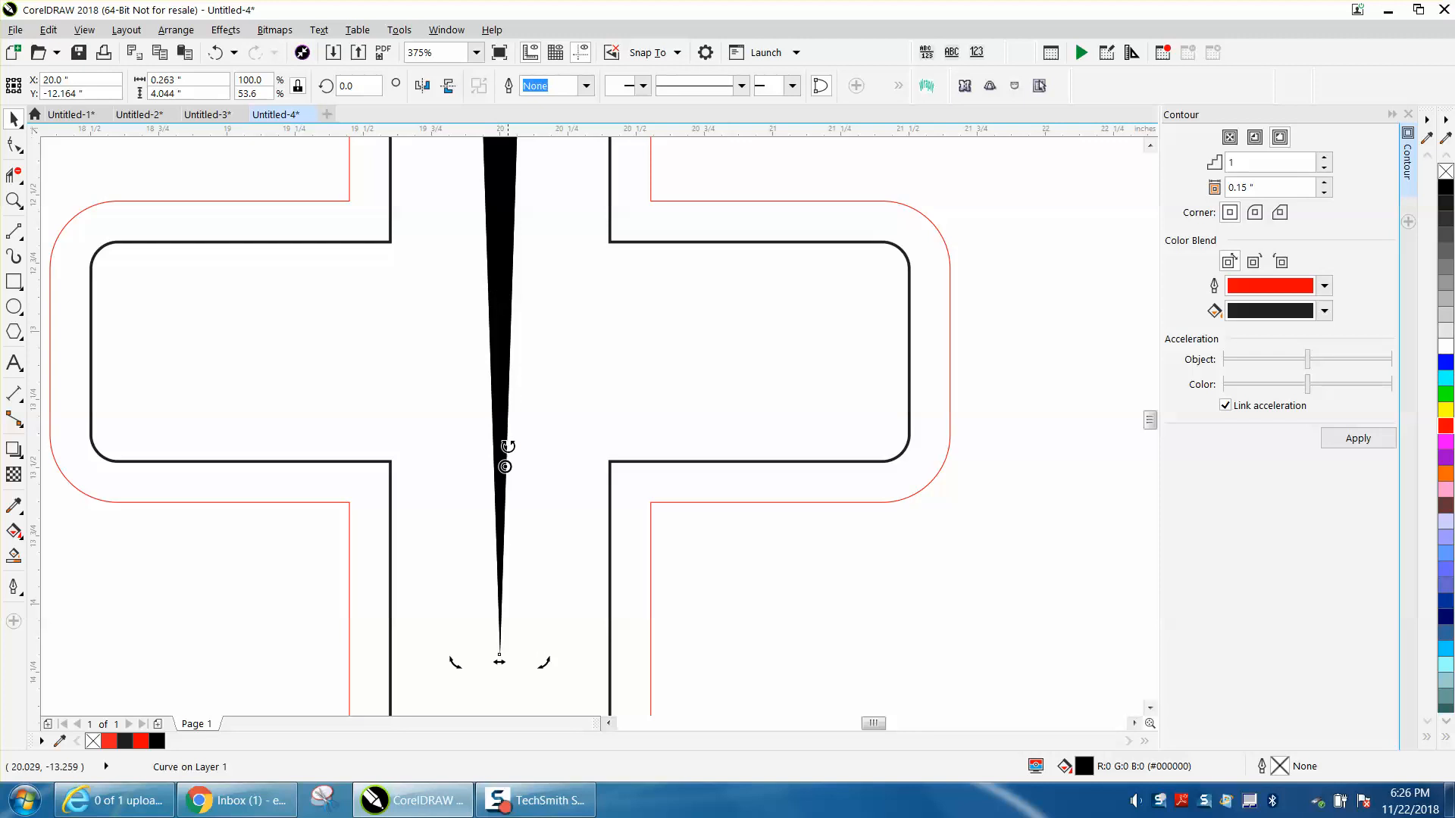
{"action": "left_click_drag", "start_coordinate": [505, 464], "coordinate": [500, 439]}
Try rotating a copy of the black wedge to 2, 4 and 6 degrees about the relocated rotation centre.
{"action": "scroll", "coordinate": [770, 497], "scroll_direction": "down", "scroll_amount": 3}
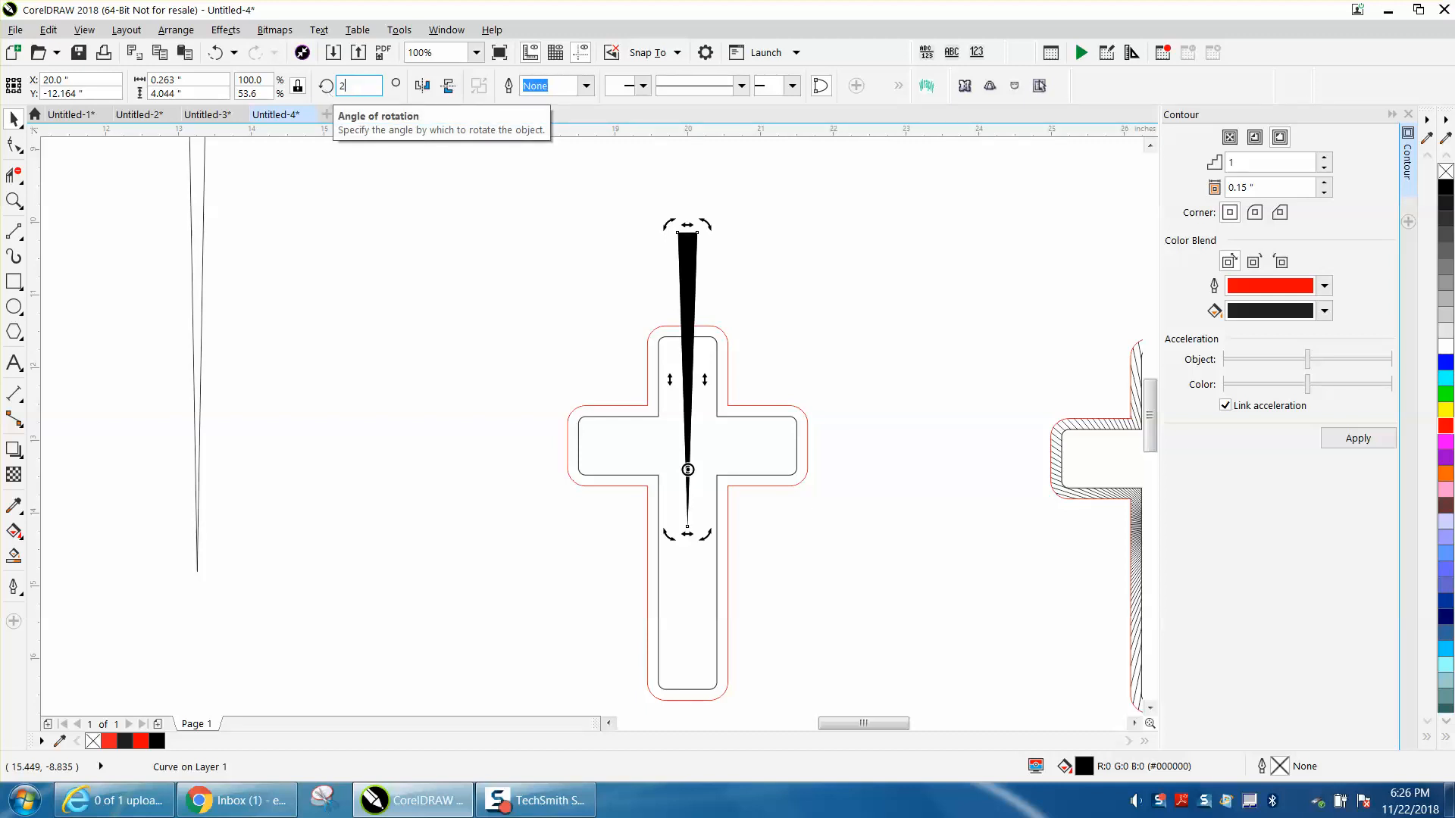
{"action": "key", "text": "Return"}
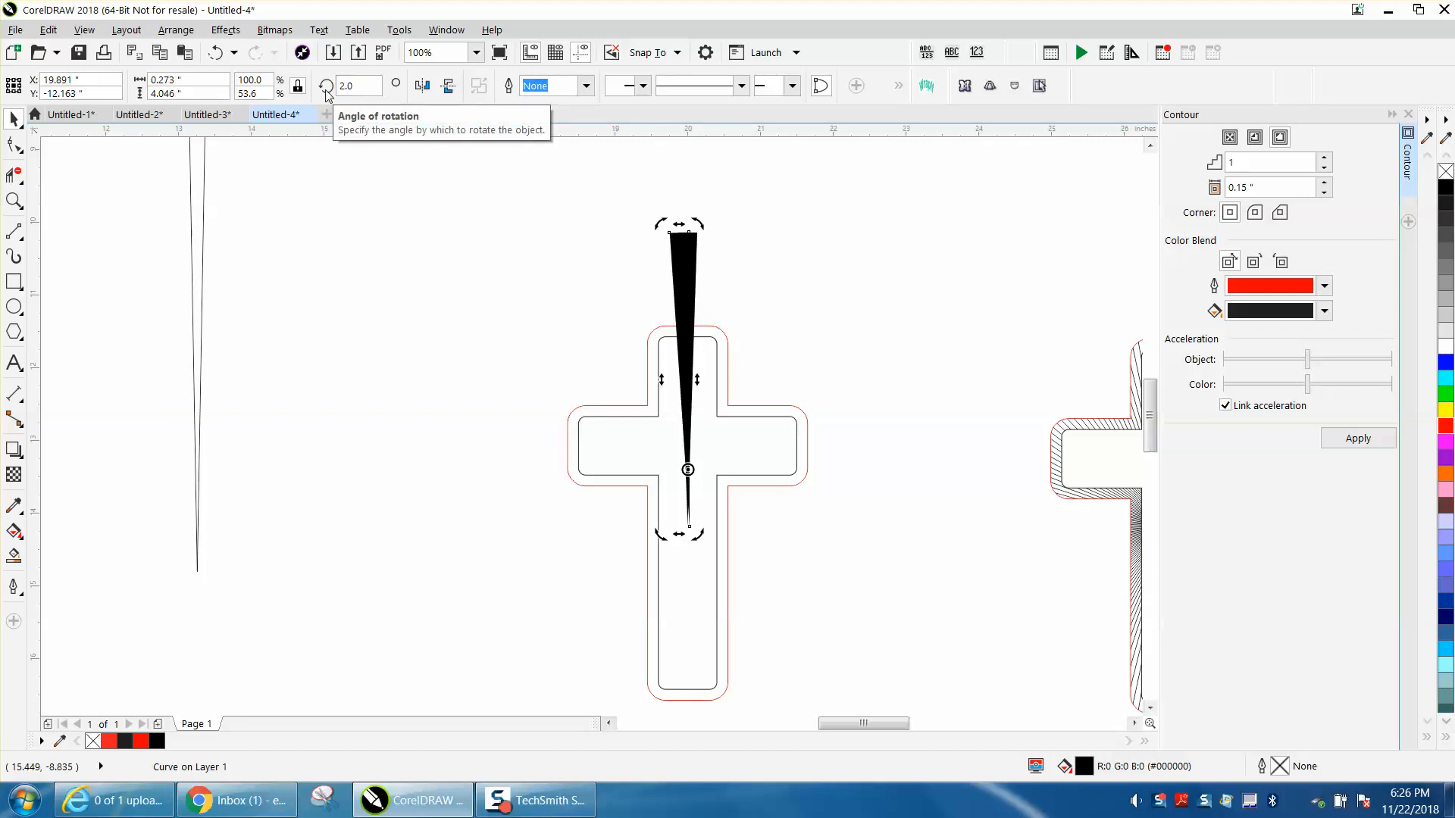
{"action": "left_click_drag", "start_coordinate": [368, 86], "coordinate": [310, 86]}
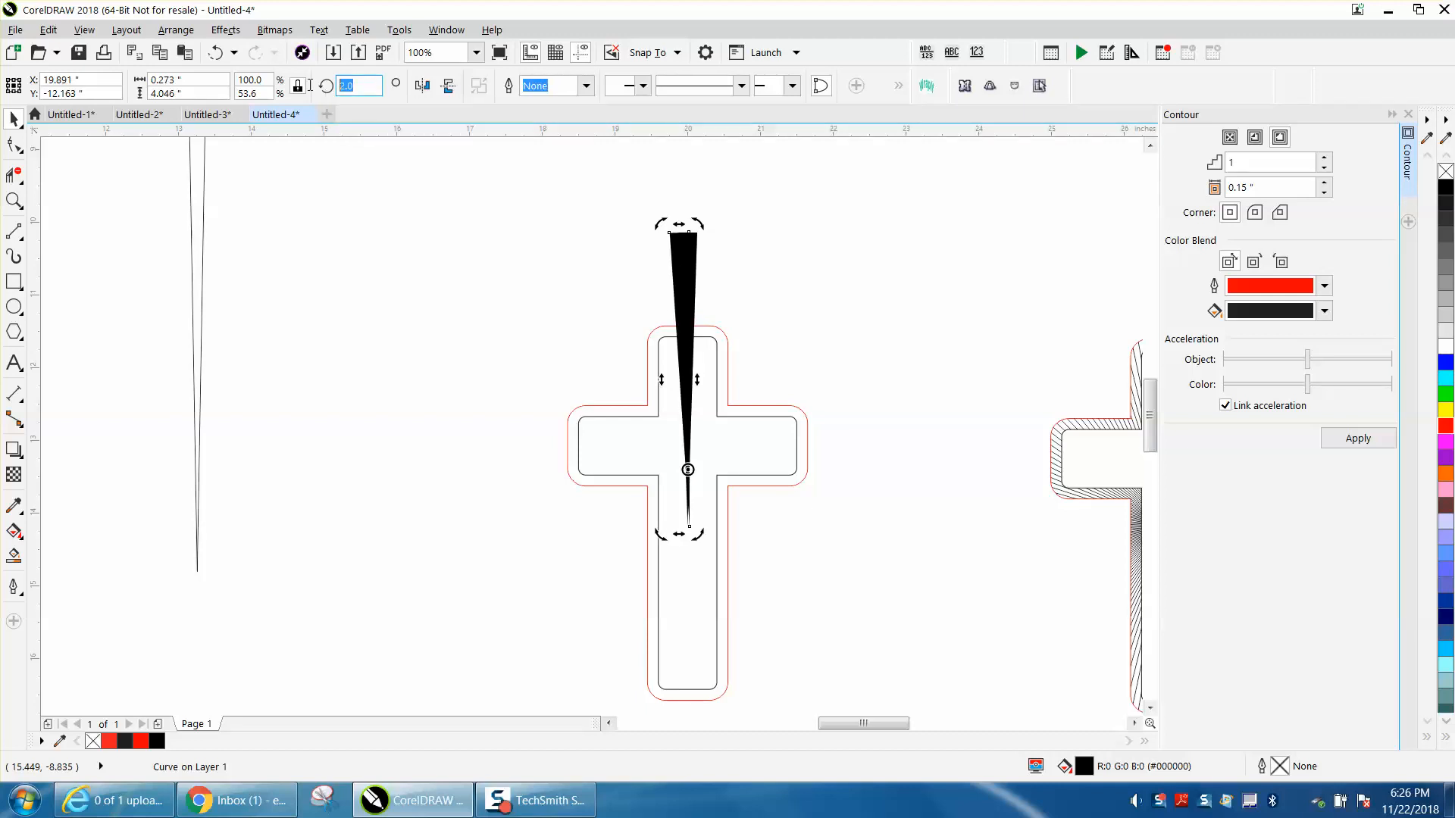
{"action": "type", "text": "4"}
{"action": "key", "text": "Return"}
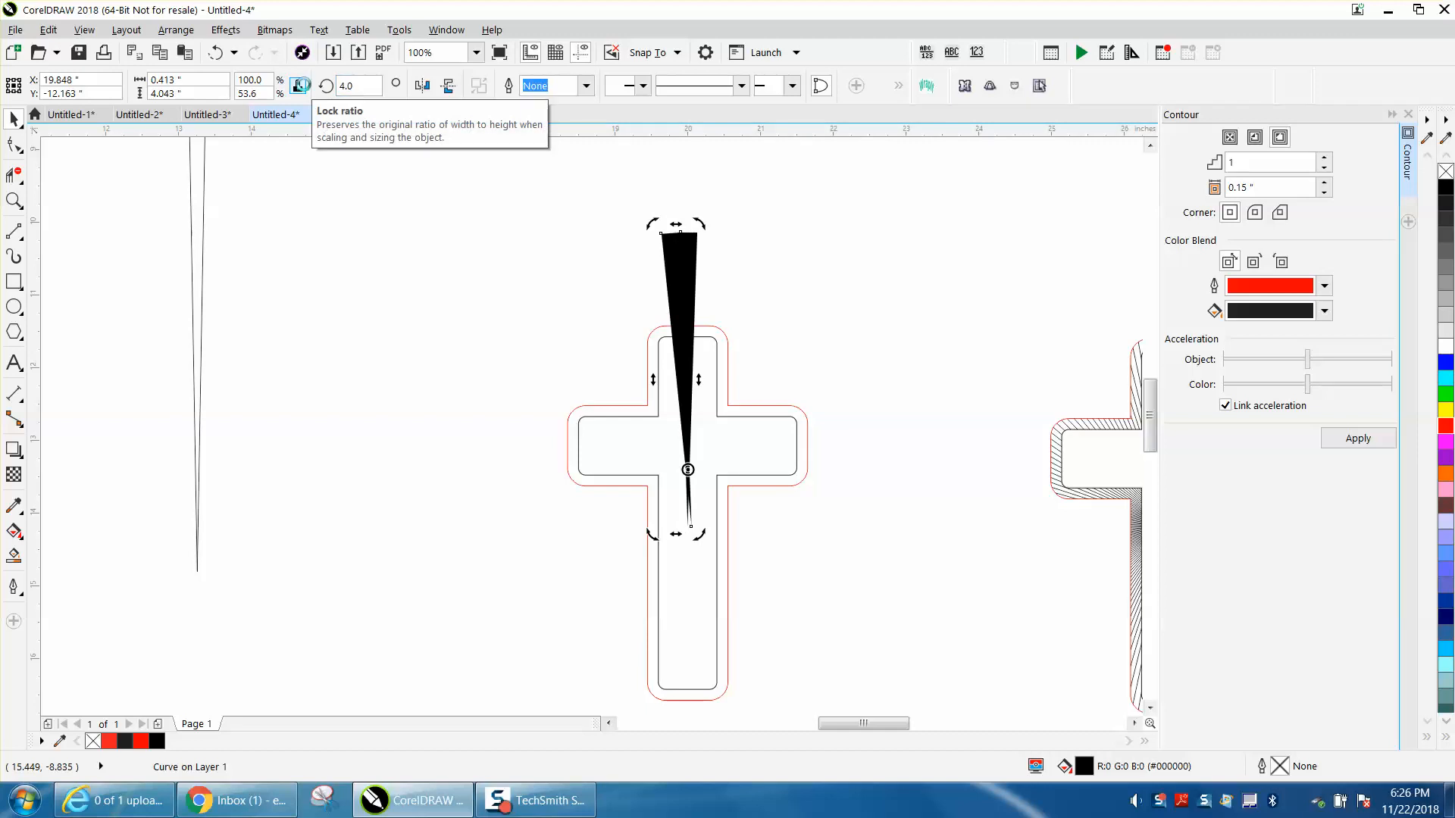
{"action": "type", "text": "6"}
{"action": "key", "text": "Return"}
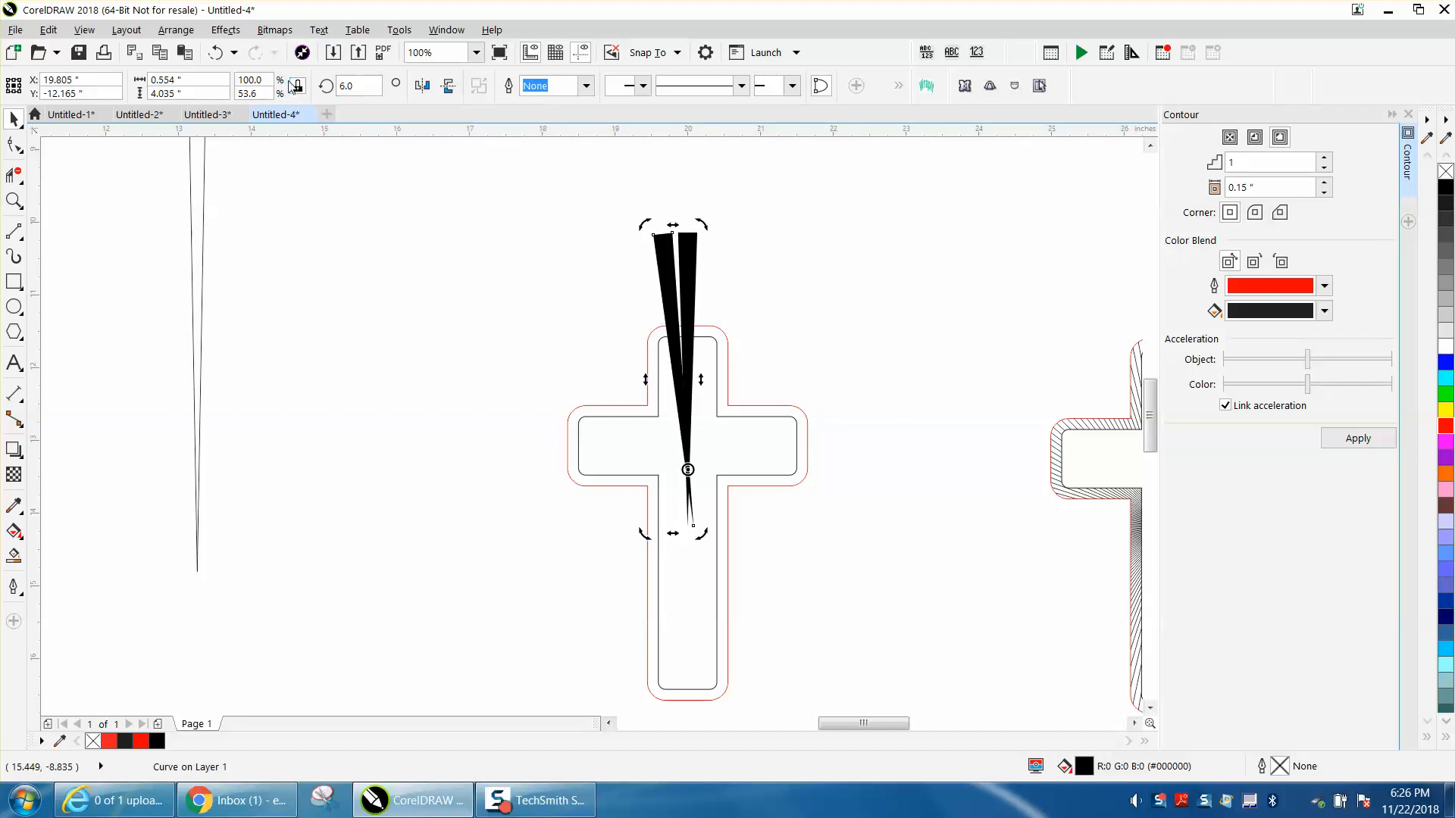
Undo the trial rotations, and delete the duplicate black wedge after moving it away from the original.
{"action": "left_click", "coordinate": [216, 54]}
{"action": "left_click", "coordinate": [215, 55]}
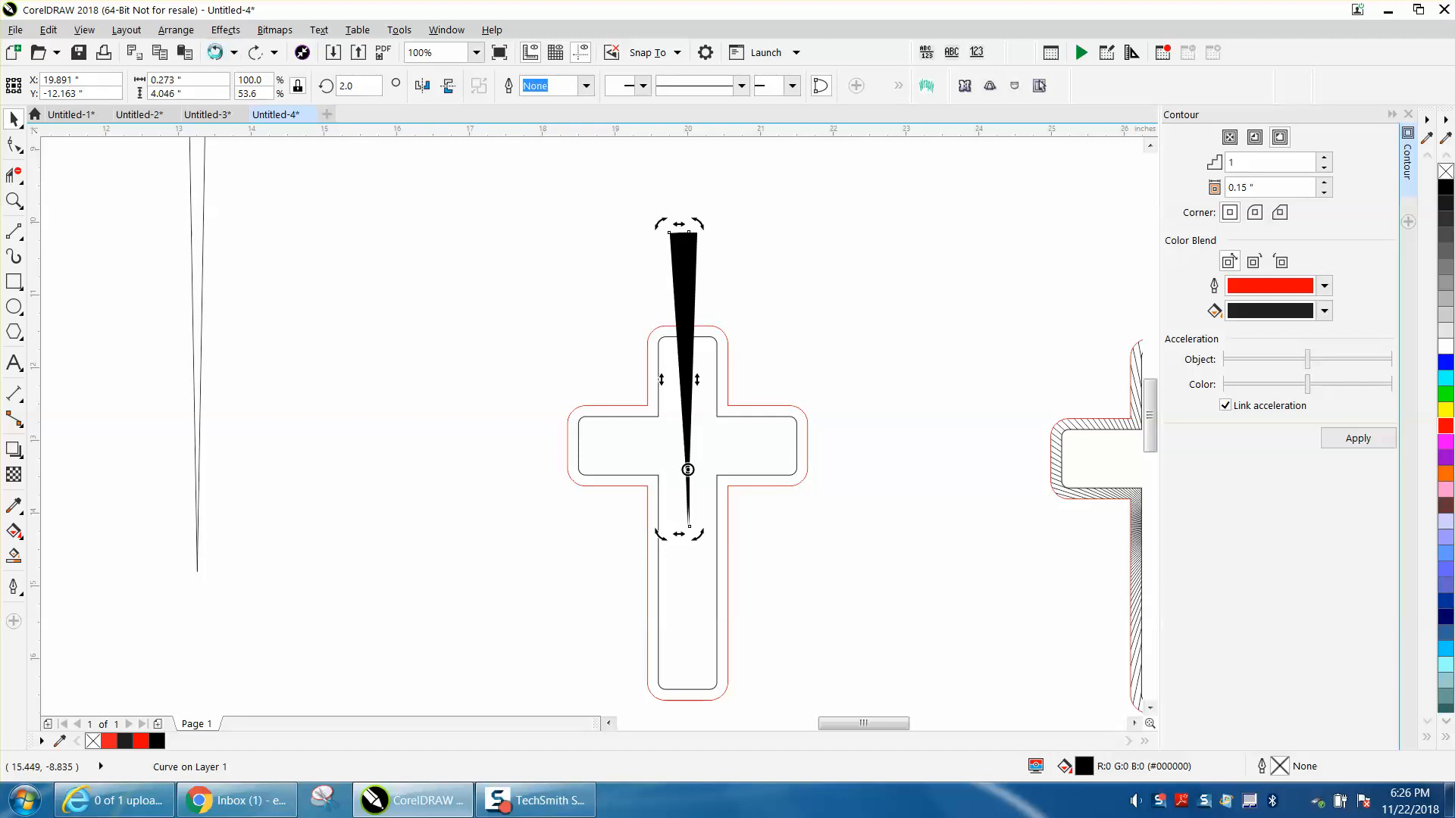
{"action": "left_click", "coordinate": [216, 54]}
{"action": "left_click_drag", "start_coordinate": [700, 256], "coordinate": [823, 279]}
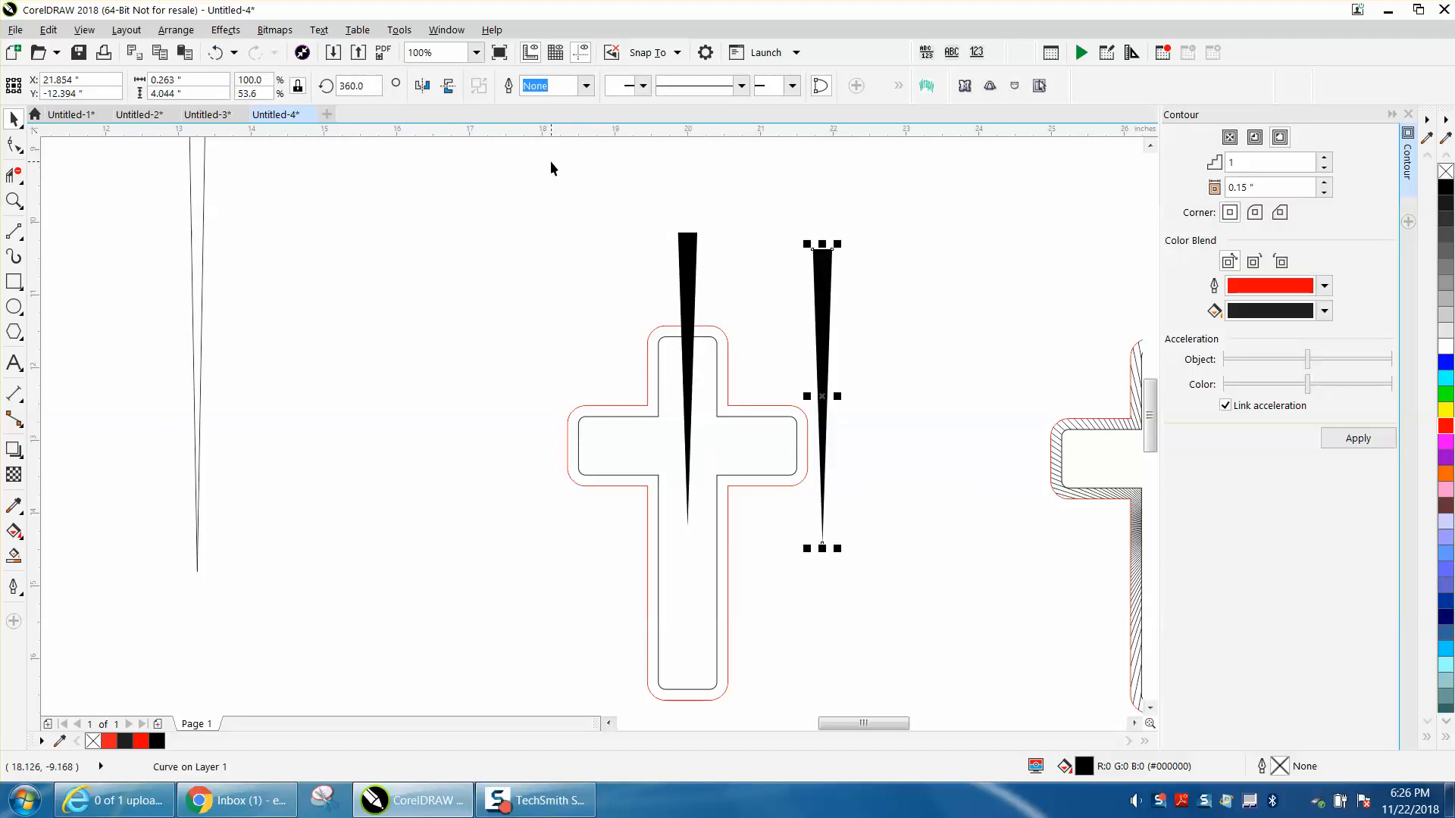
{"action": "key", "text": "Delete"}
{"action": "left_click_drag", "start_coordinate": [806, 285], "coordinate": [806, 284]}
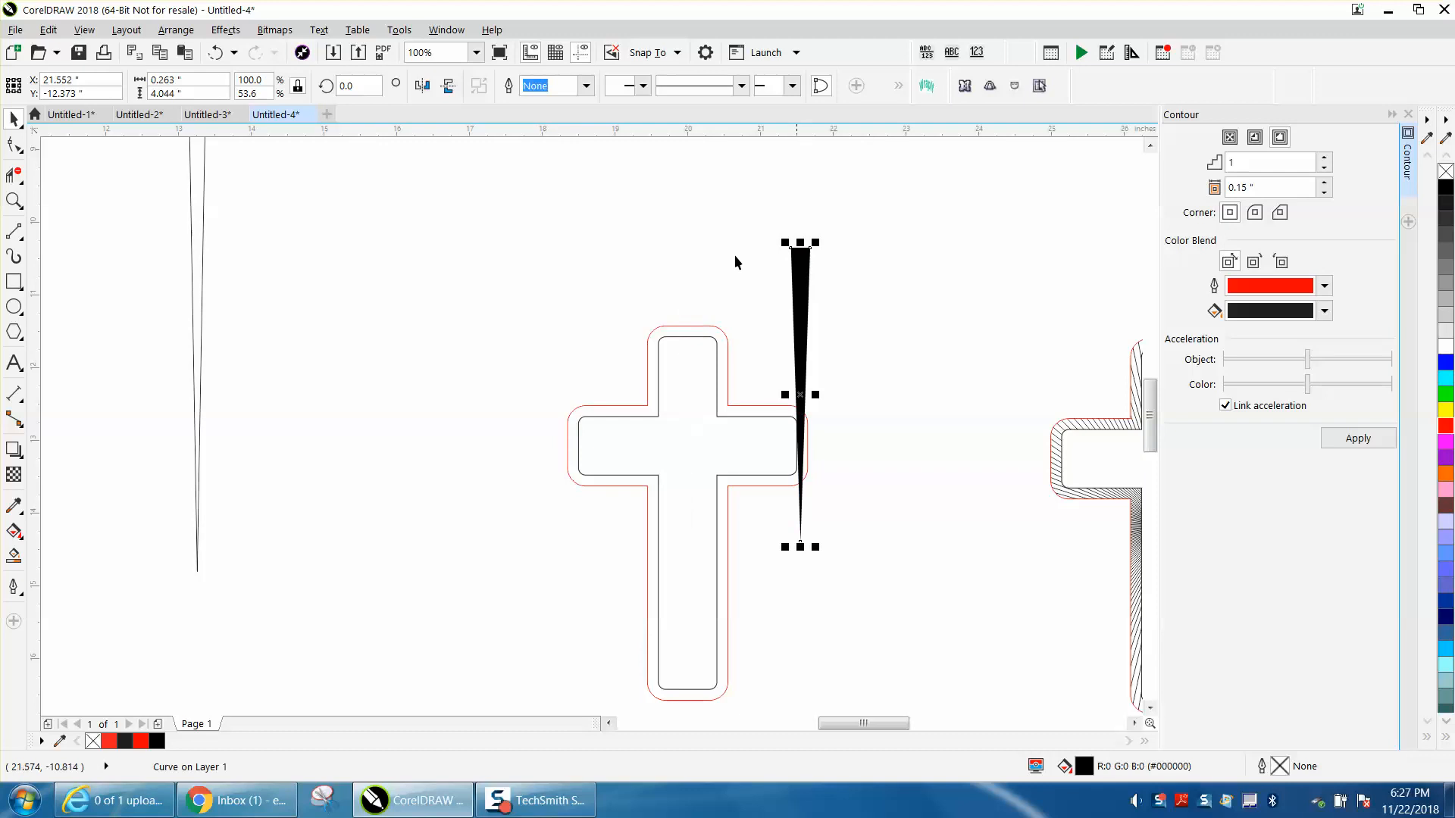
{"action": "left_click", "coordinate": [220, 51]}
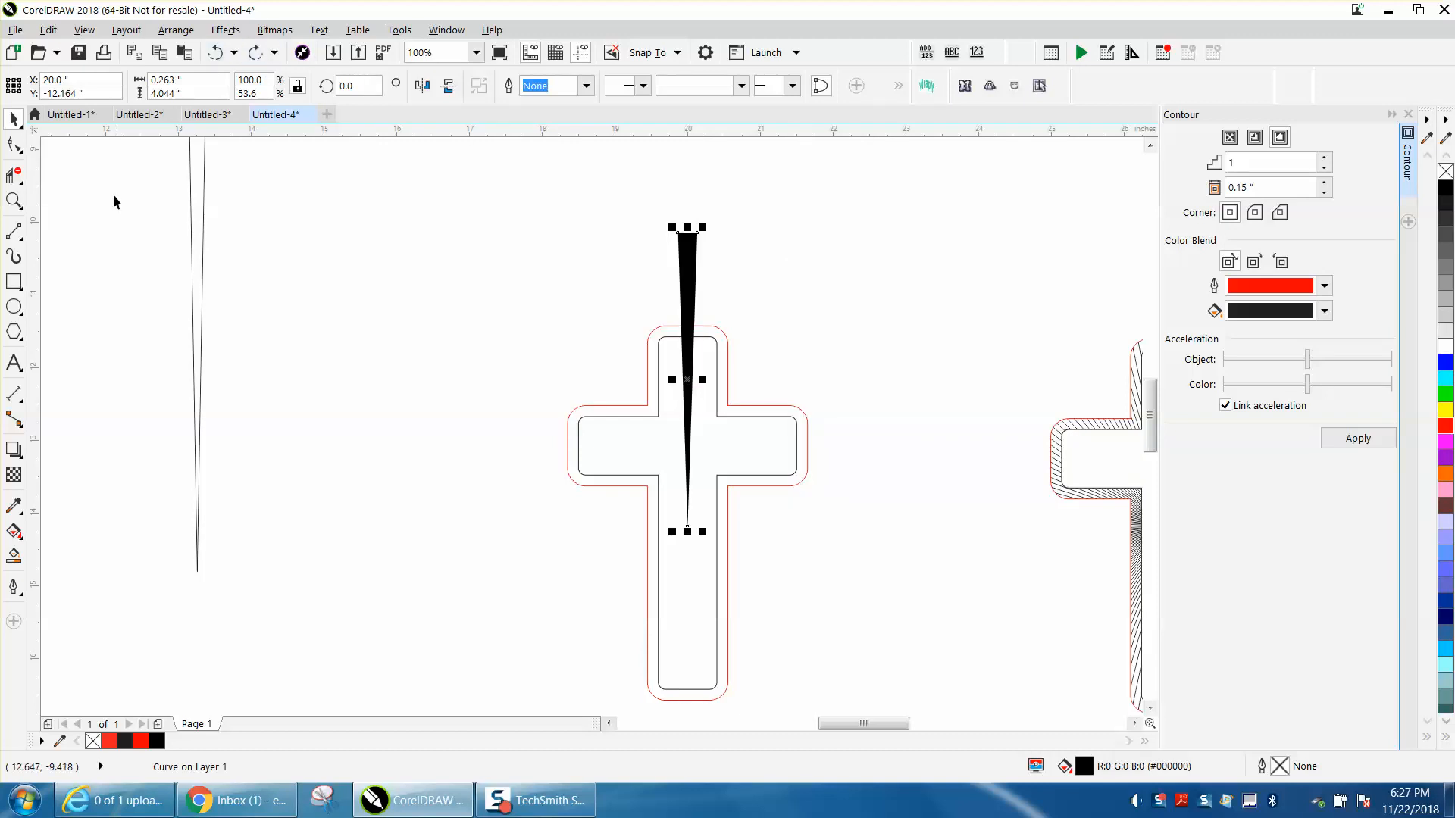
Narrow the black wedge to 25% of its width and centre it on the page.
{"action": "left_click", "coordinate": [13, 200]}
{"action": "left_click_drag", "start_coordinate": [619, 222], "coordinate": [811, 349]}
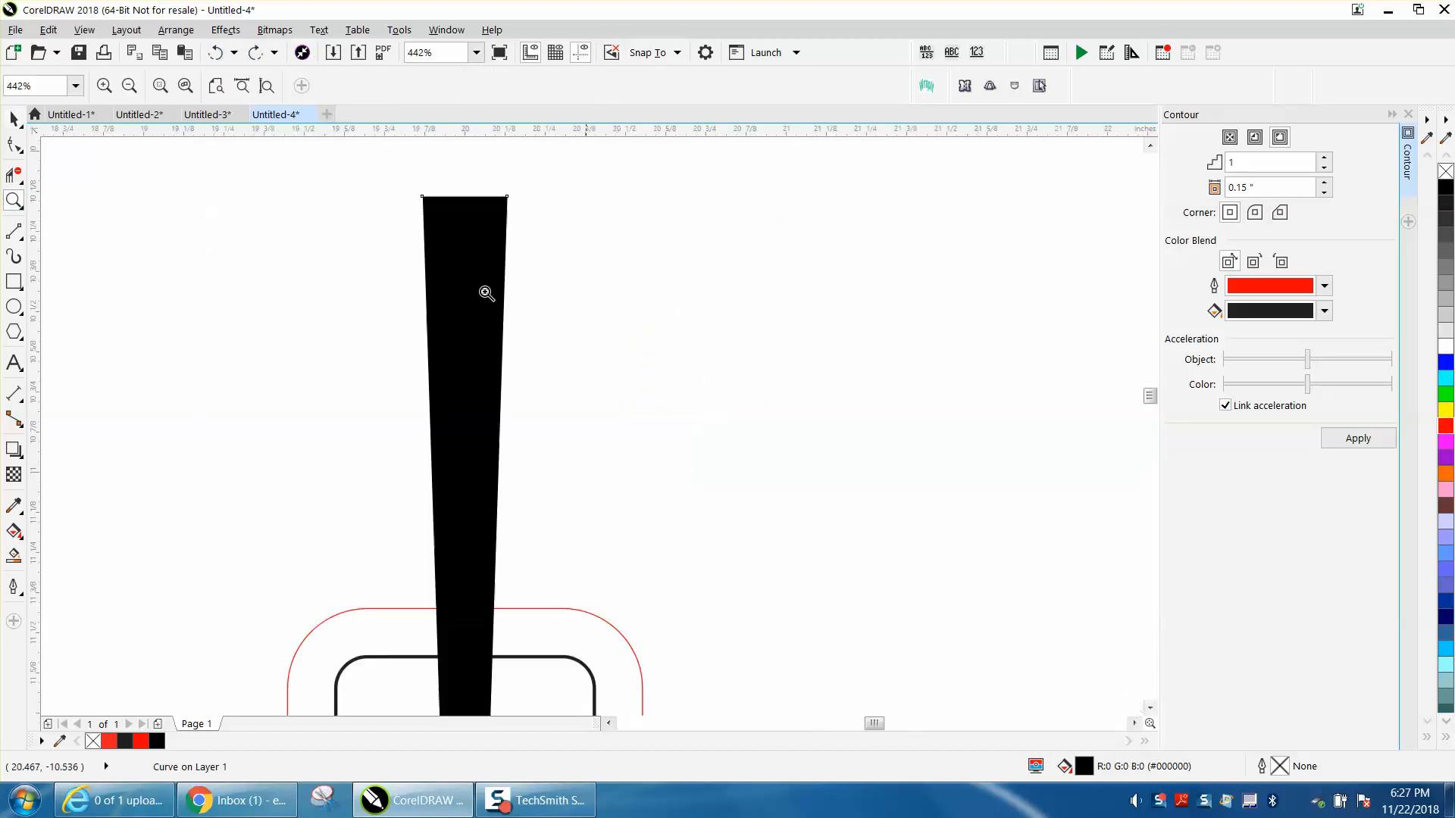
{"action": "left_click", "coordinate": [13, 119]}
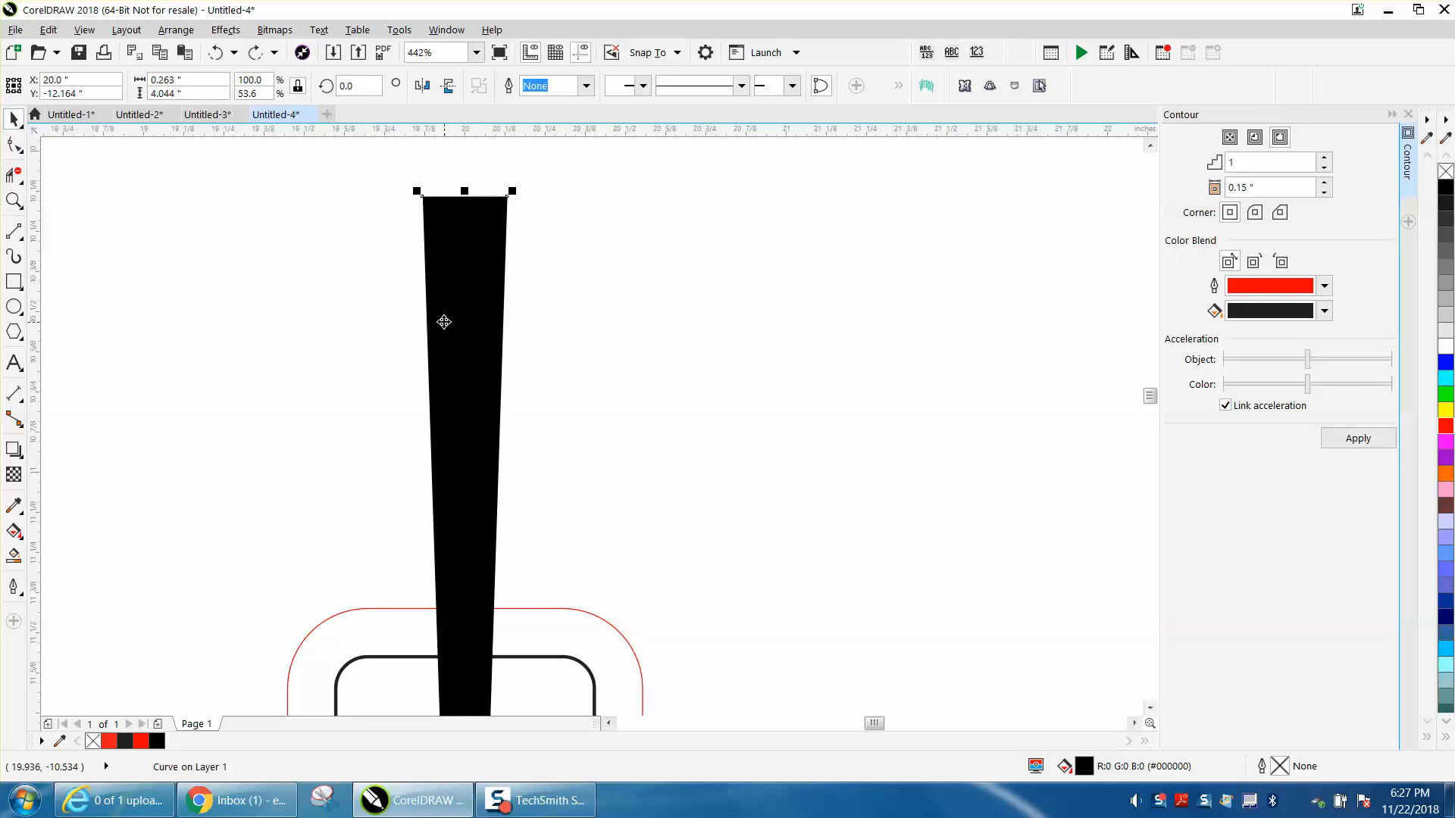
{"action": "scroll", "coordinate": [440, 314], "scroll_direction": "down", "scroll_amount": 2}
{"action": "left_click_drag", "start_coordinate": [428, 558], "coordinate": [466, 558]}
{"action": "scroll", "coordinate": [498, 428], "scroll_direction": "down", "scroll_amount": 2}
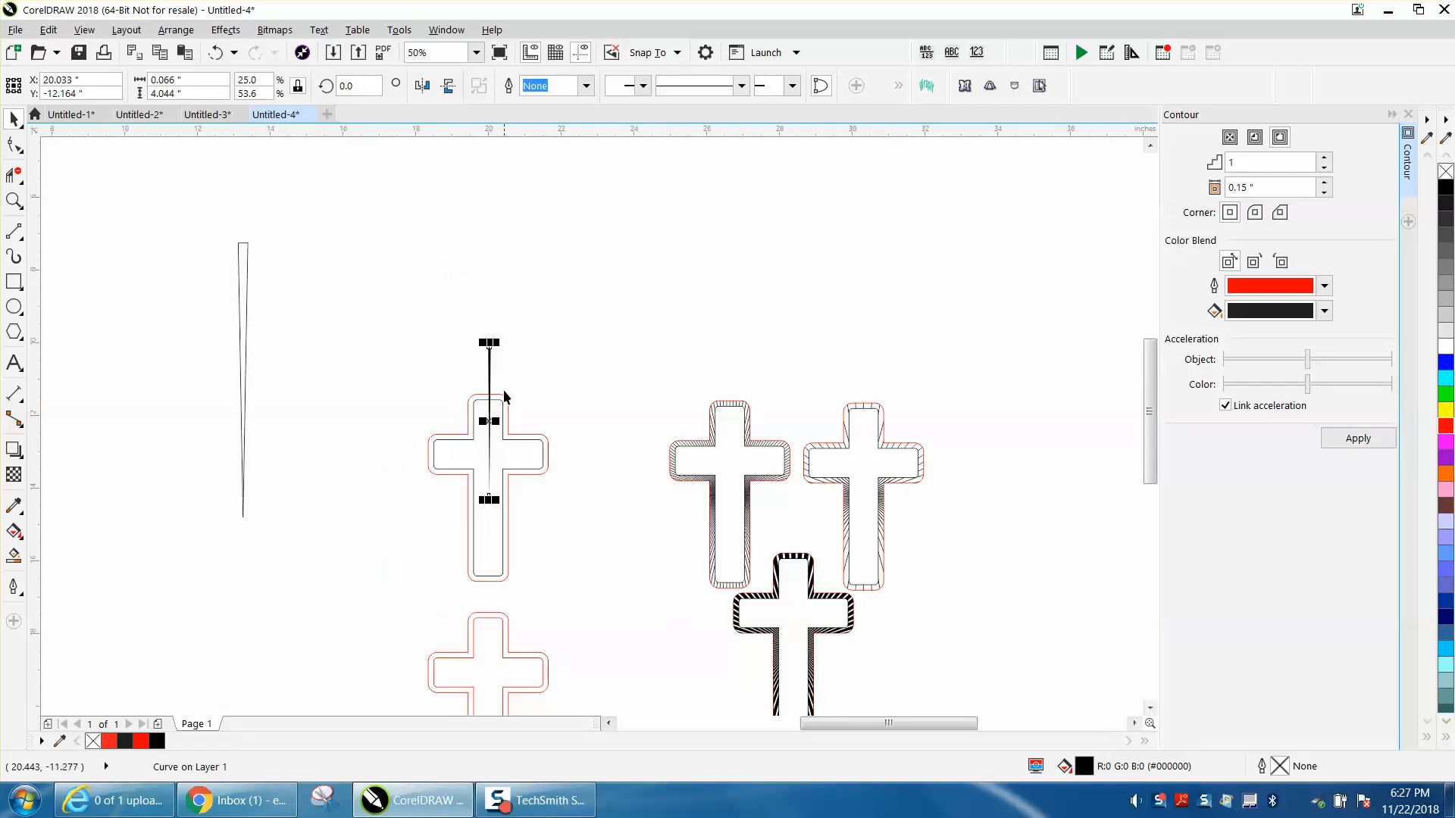
{"action": "key", "text": "p"}
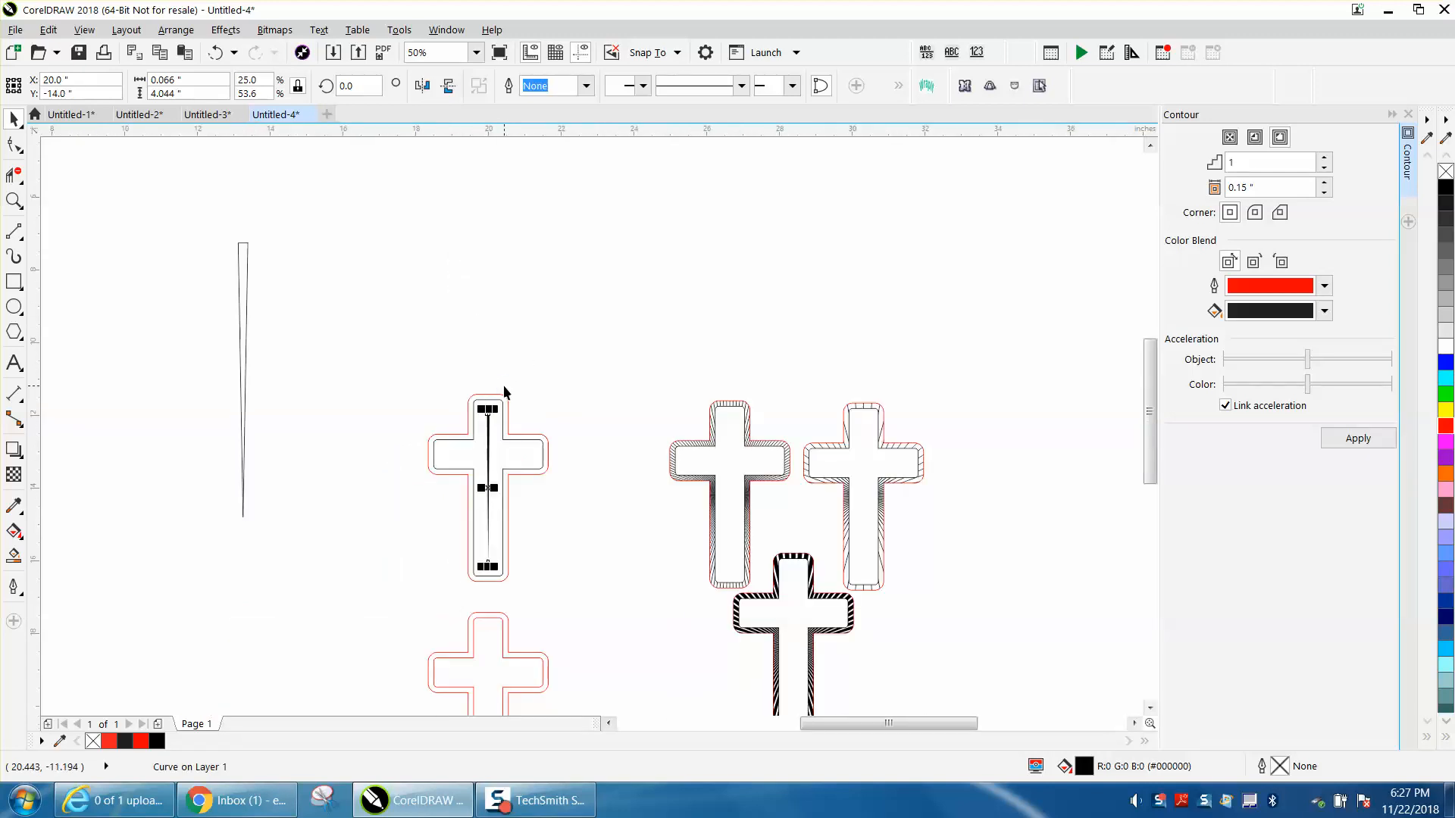
Rotate the narrow wedge 180 degrees and move it down about 0.6 inches so its wide end crosses the cross's lower border.
{"action": "left_click", "coordinate": [15, 200]}
{"action": "left_click_drag", "start_coordinate": [411, 382], "coordinate": [621, 580]}
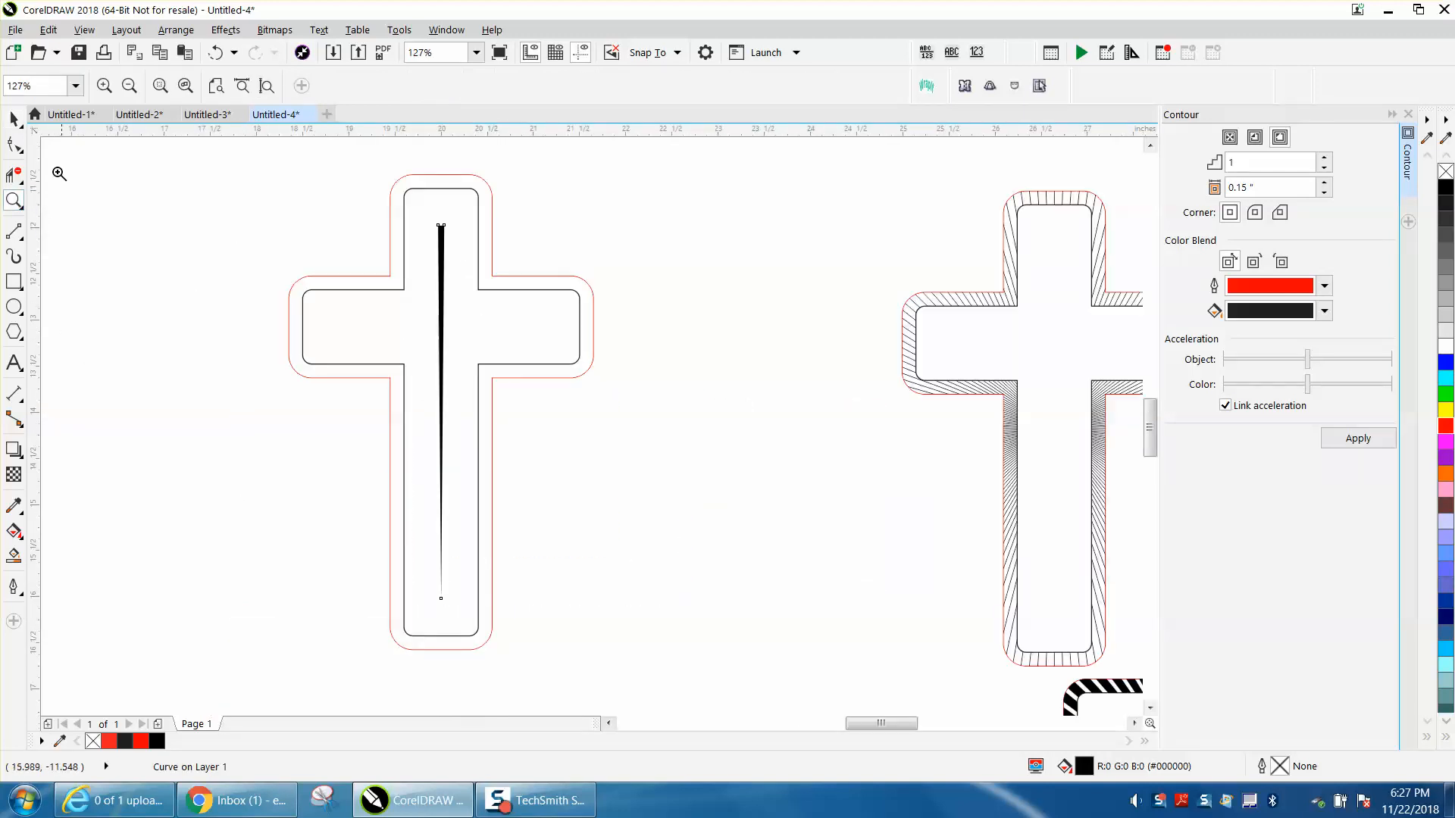
{"action": "left_click", "coordinate": [14, 119]}
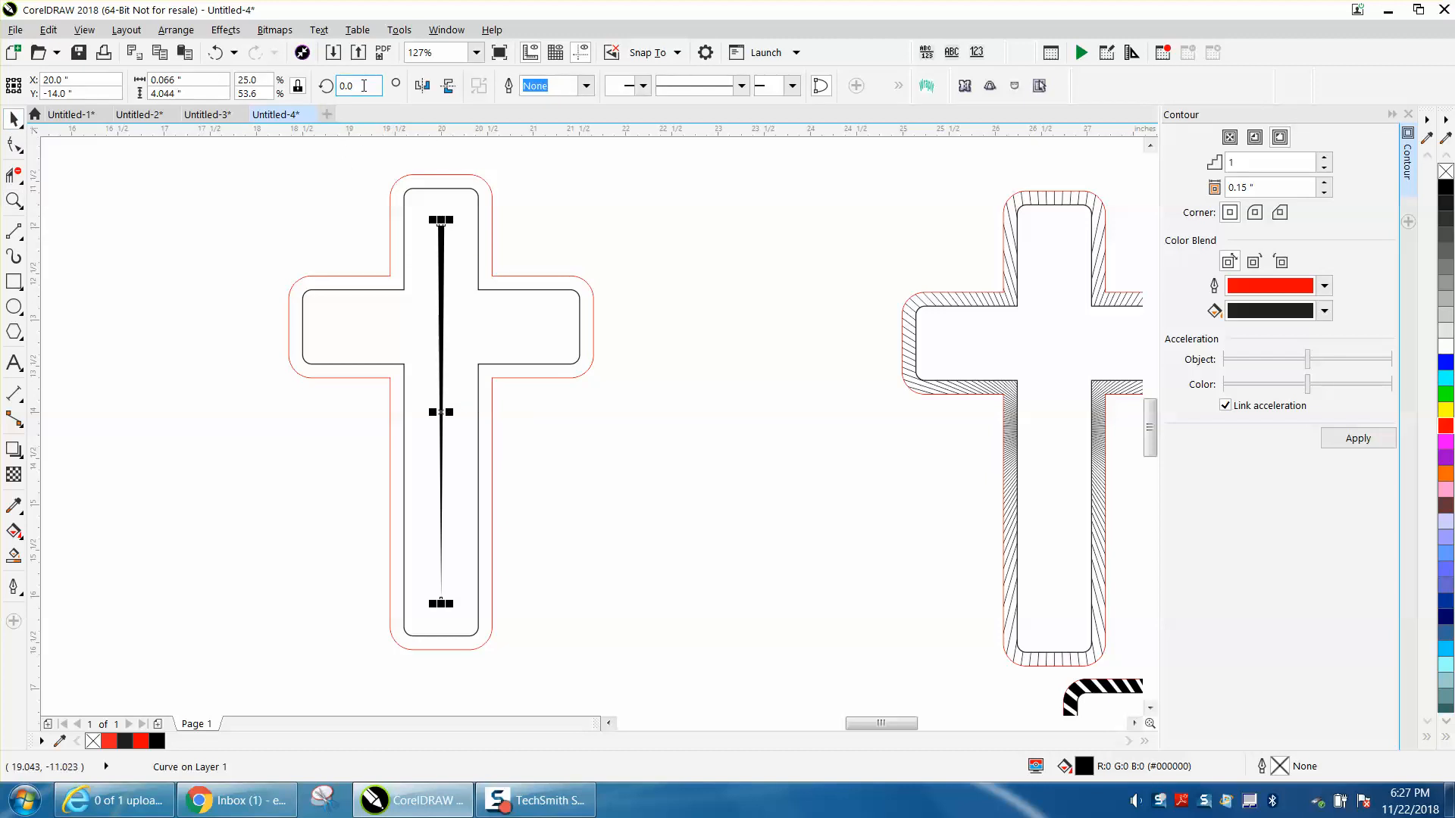
{"action": "type", "text": "180"}
{"action": "key", "text": "Return"}
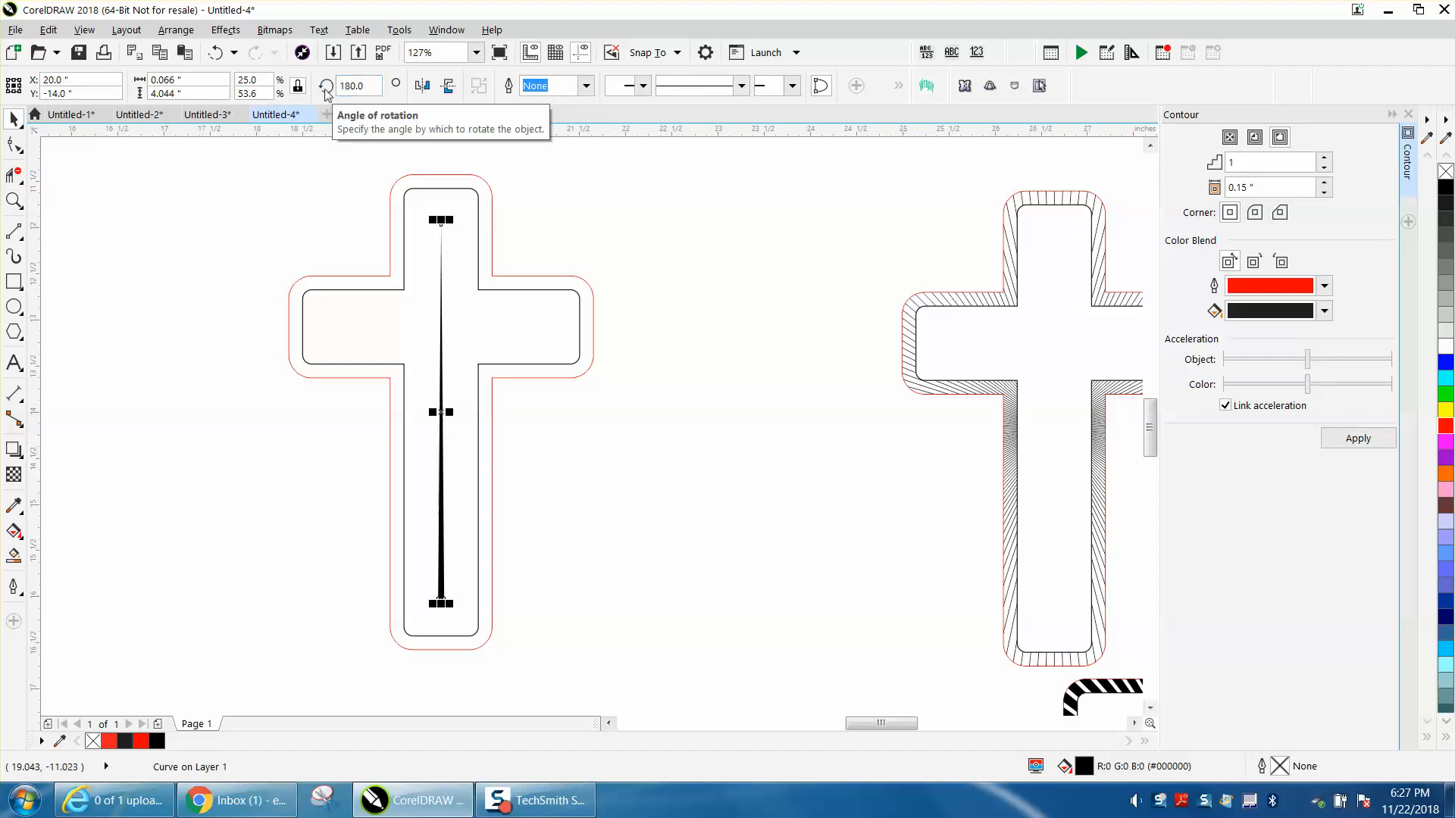
{"action": "left_click_drag", "start_coordinate": [437, 423], "coordinate": [439, 468]}
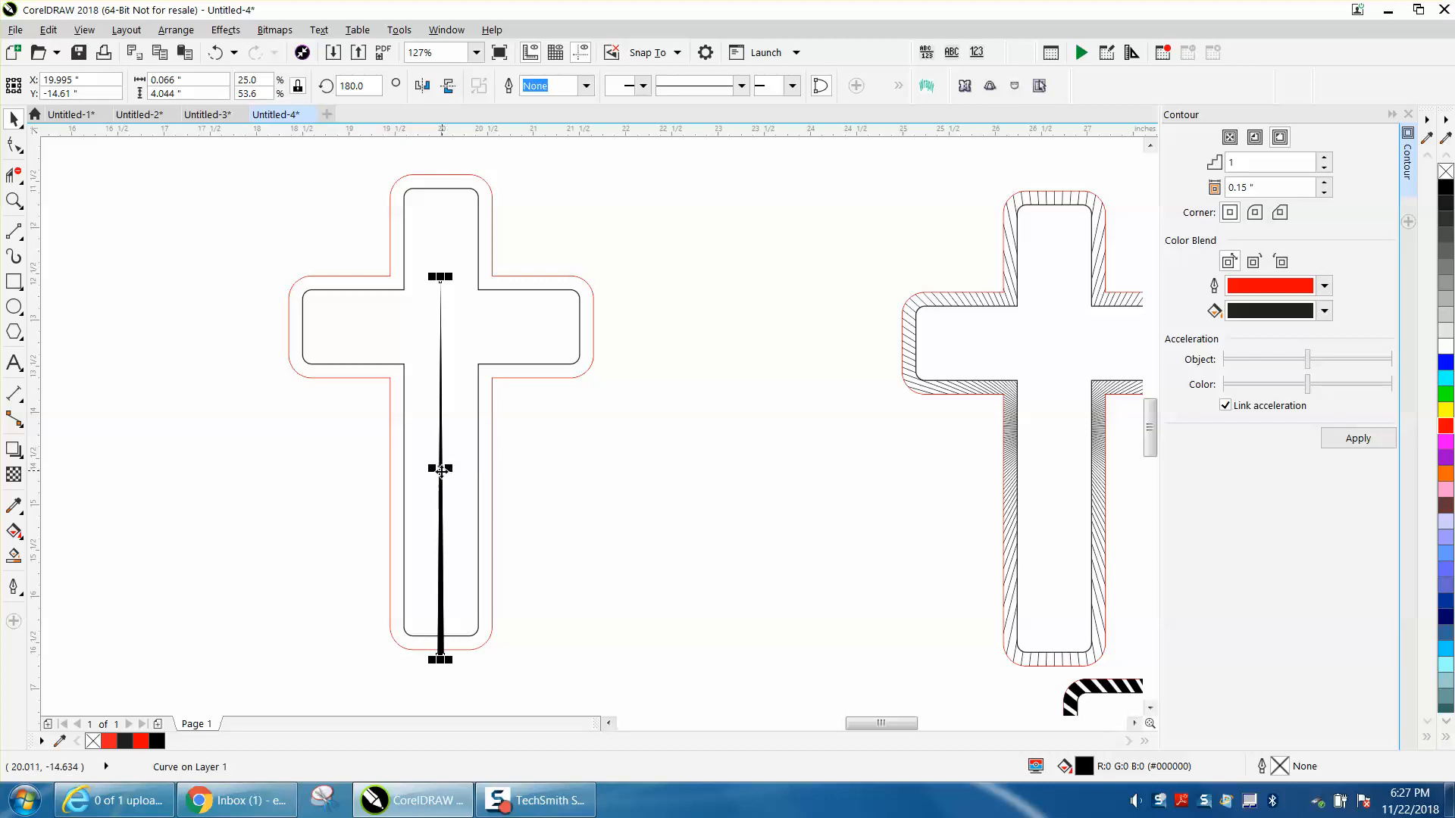
Place the wedge's rotation centre on its axis near the crossbar's lower edge and rotate a copy to 182 degrees.
{"action": "left_click", "coordinate": [440, 466]}
{"action": "left_click_drag", "start_coordinate": [440, 468], "coordinate": [440, 361]}
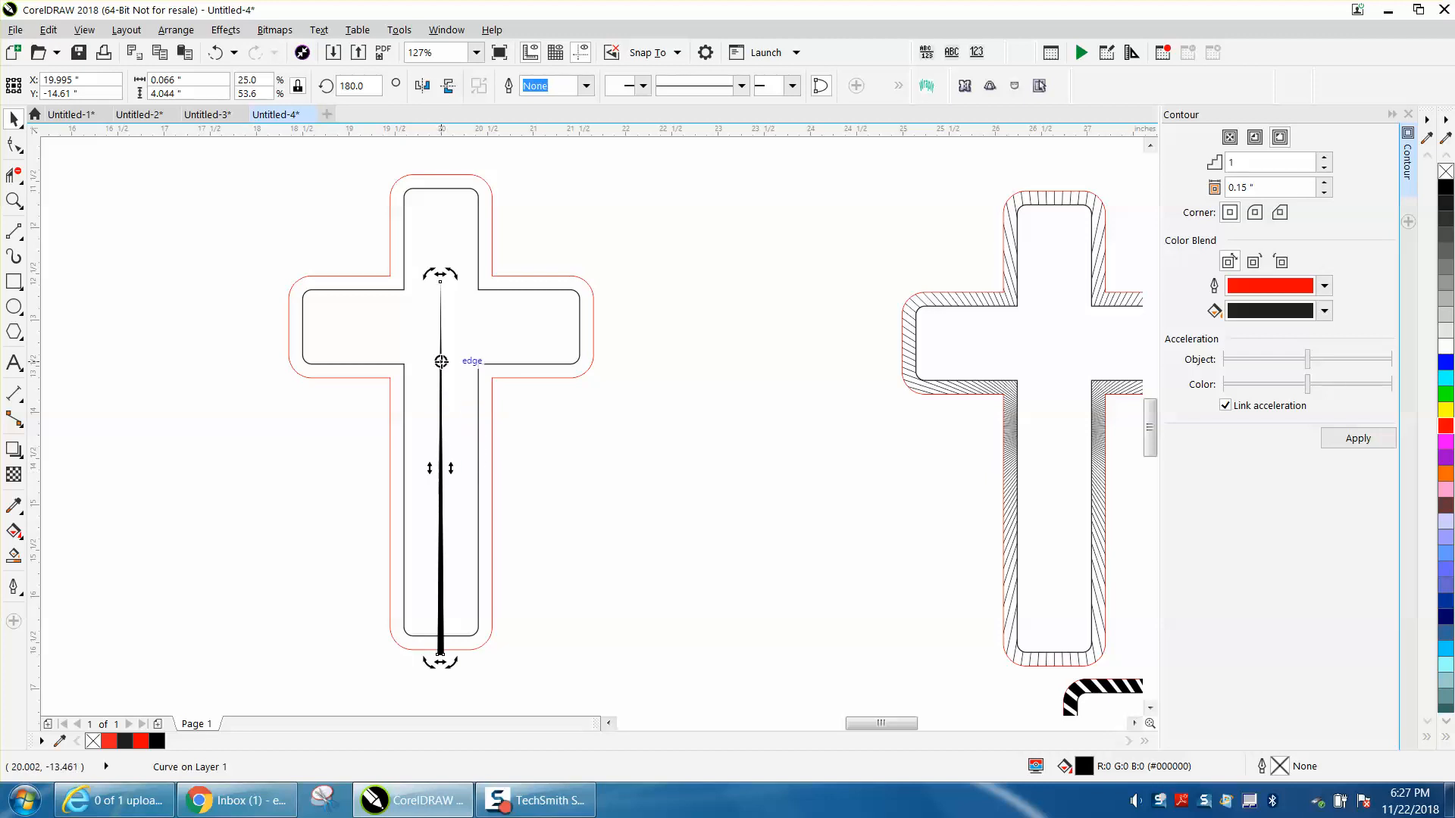
{"action": "left_click", "coordinate": [372, 86]}
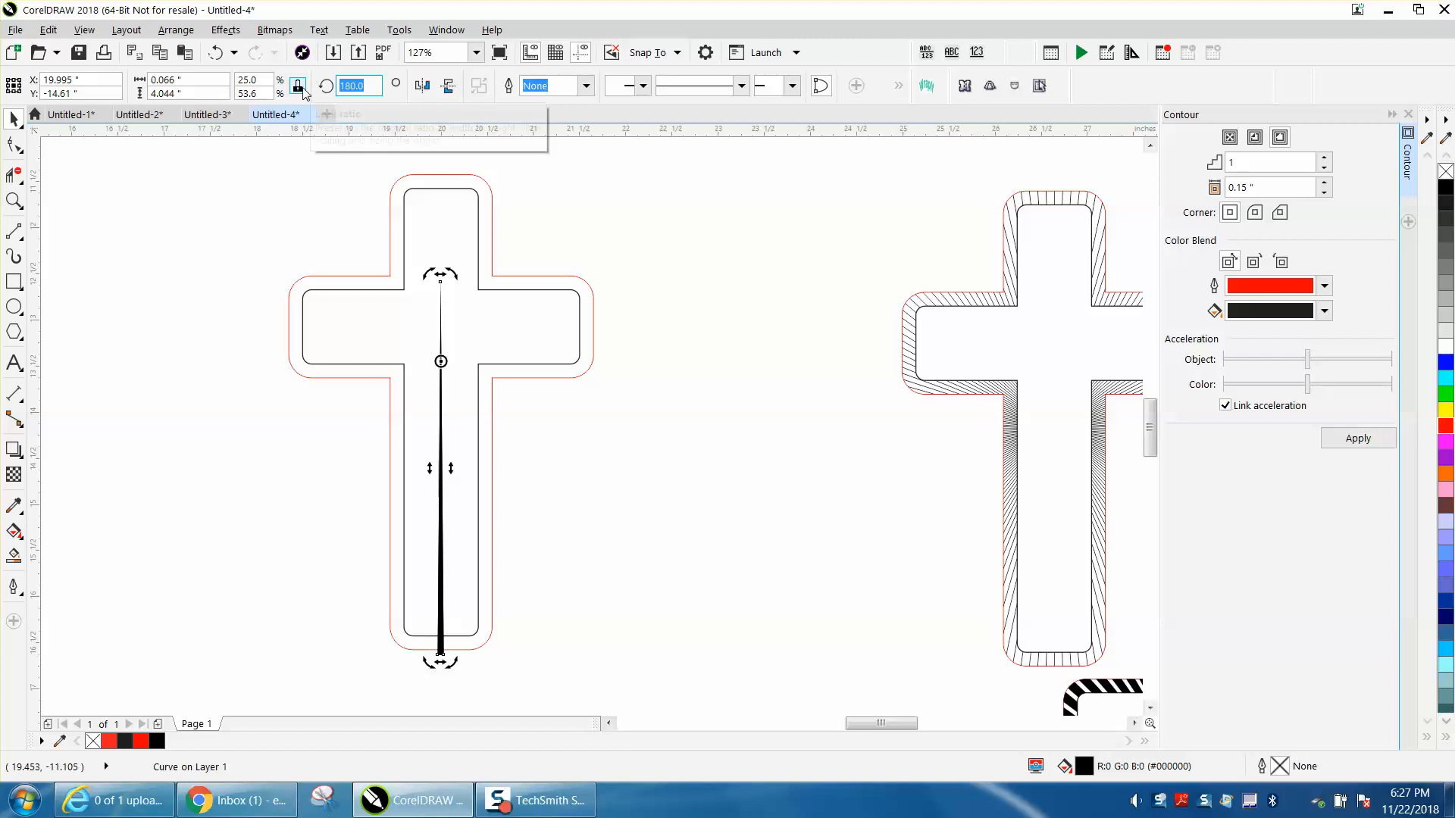
{"action": "type", "text": "18"}
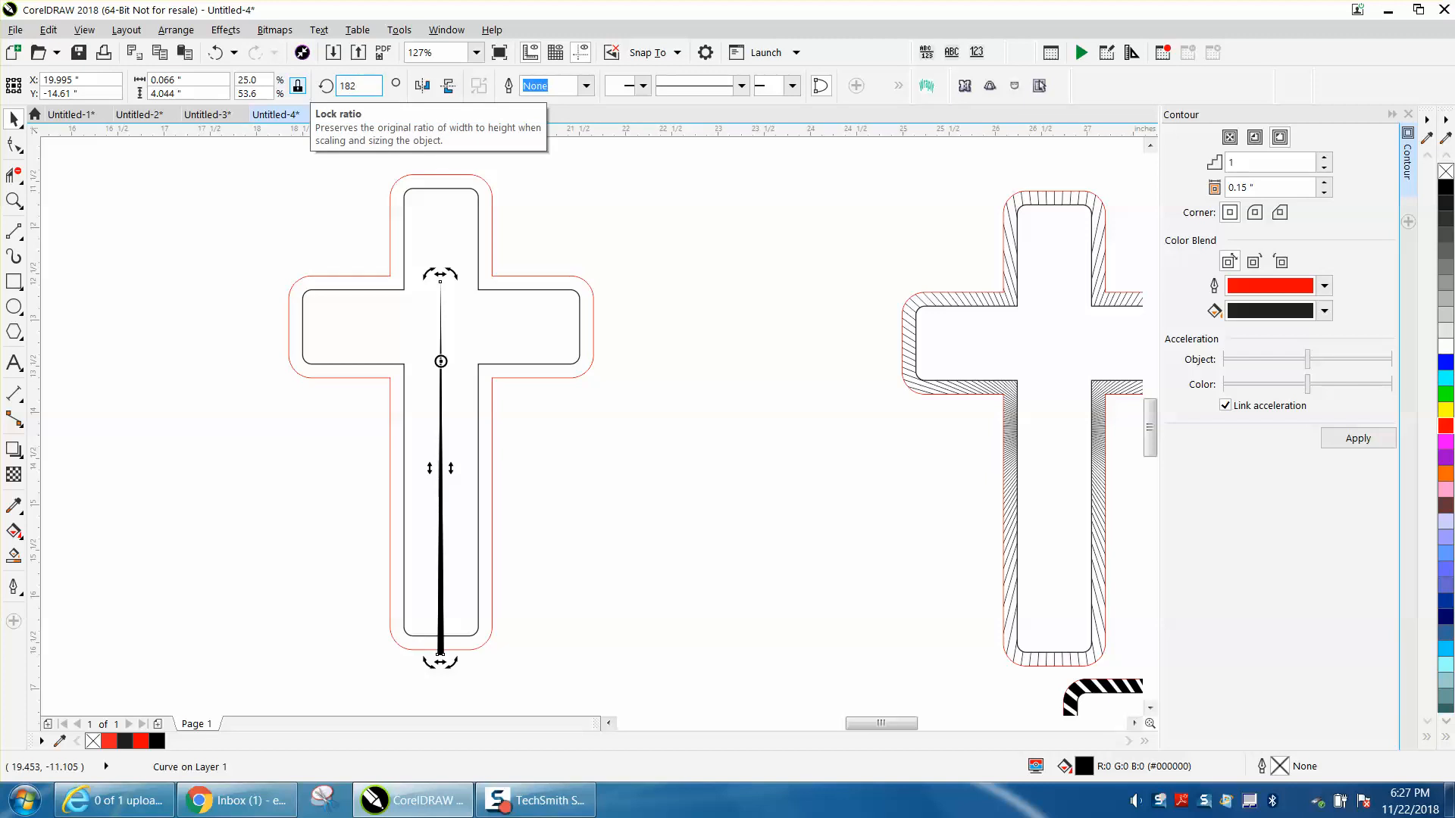
{"action": "type", "text": "2"}
{"action": "key", "text": "Return"}
Repeat the rotated wedge duplicate at 2-degree increments until the copies complete a full circle around the rotation centre.
{"action": "key", "text": "ctrl+d"}
{"action": "key", "text": "ctrl+d"}
{"action": "key", "text": "ctrl+d"}
{"action": "key", "text": "ctrl+d"}
{"action": "key", "text": "ctrl+d"}
{"action": "key", "text": "ctrl+d"}
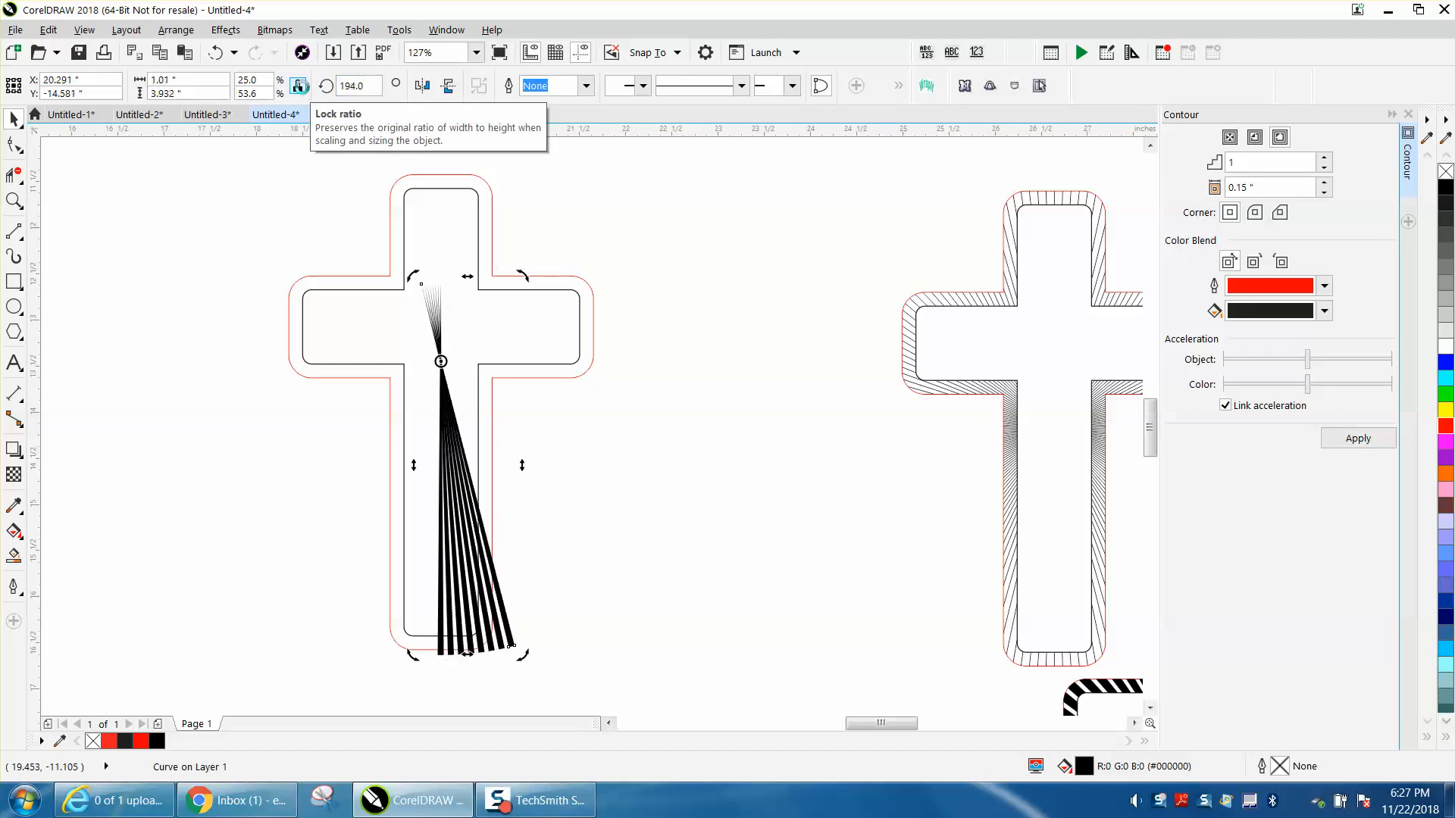
{"action": "key", "text": "ctrl+d"}
{"action": "key", "text": "ctrl+d"}
{"action": "key", "text": "ctrl+d"}
{"action": "key", "text": "ctrl+d"}
{"action": "key", "text": "ctrl+d"}
{"action": "key", "text": "ctrl+d"}
{"action": "key", "text": "ctrl+d"}
{"action": "key", "text": "ctrl+d"}
{"action": "key", "text": "ctrl+d"}
{"action": "key", "text": "ctrl+d"}
{"action": "key", "text": "ctrl+d"}
{"action": "key", "text": "ctrl+d"}
{"action": "key", "text": "ctrl+d"}
{"action": "key", "text": "ctrl+d"}
{"action": "key", "text": "ctrl+d"}
{"action": "key", "text": "ctrl+d"}
{"action": "key", "text": "ctrl+d"}
{"action": "key", "text": "ctrl+d"}
{"action": "key", "text": "ctrl+d"}
{"action": "key", "text": "ctrl+d"}
{"action": "key", "text": "ctrl+d"}
{"action": "key", "text": "ctrl+d"}
{"action": "key", "text": "ctrl+d"}
{"action": "key", "text": "ctrl+d"}
{"action": "key", "text": "ctrl+d"}
{"action": "key", "text": "ctrl+d"}
{"action": "key", "text": "ctrl+d"}
{"action": "key", "text": "ctrl+d"}
{"action": "key", "text": "ctrl+d"}
{"action": "key", "text": "ctrl+d"}
{"action": "key", "text": "ctrl+d"}
{"action": "key", "text": "ctrl+d"}
{"action": "key", "text": "ctrl+d"}
{"action": "key", "text": "ctrl+d"}
{"action": "key", "text": "ctrl+d"}
{"action": "key", "text": "ctrl+d"}
{"action": "key", "text": "ctrl+d"}
{"action": "key", "text": "ctrl+d"}
{"action": "key", "text": "ctrl+d"}
{"action": "key", "text": "ctrl+d"}
{"action": "key", "text": "ctrl+d"}
{"action": "key", "text": "ctrl+d"}
{"action": "key", "text": "ctrl+d"}
{"action": "key", "text": "ctrl+d"}
{"action": "key", "text": "ctrl+d"}
{"action": "key", "text": "ctrl+d"}
{"action": "key", "text": "ctrl+d"}
{"action": "key", "text": "ctrl+d"}
{"action": "key", "text": "ctrl+d"}
{"action": "key", "text": "ctrl+d"}
{"action": "key", "text": "ctrl+d"}
{"action": "key", "text": "ctrl+d"}
{"action": "key", "text": "ctrl+d"}
{"action": "key", "text": "ctrl+d"}
{"action": "key", "text": "ctrl+d"}
{"action": "key", "text": "ctrl+d"}
{"action": "key", "text": "ctrl+d"}
{"action": "key", "text": "ctrl+d"}
{"action": "key", "text": "ctrl+d"}
{"action": "key", "text": "ctrl+d"}
{"action": "key", "text": "ctrl+d"}
{"action": "key", "text": "ctrl+d"}
{"action": "key", "text": "ctrl+d"}
{"action": "key", "text": "ctrl+d"}
{"action": "key", "text": "ctrl+d"}
{"action": "key", "text": "ctrl+d"}
{"action": "key", "text": "ctrl+d"}
{"action": "key", "text": "ctrl+d"}
{"action": "key", "text": "ctrl+d"}
{"action": "key", "text": "ctrl+d"}
{"action": "key", "text": "ctrl+d"}
{"action": "key", "text": "ctrl+d"}
{"action": "key", "text": "ctrl+d"}
{"action": "key", "text": "ctrl+d"}
{"action": "key", "text": "ctrl+d"}
{"action": "key", "text": "ctrl+d"}
{"action": "key", "text": "ctrl+d"}
{"action": "key", "text": "ctrl+d"}
{"action": "key", "text": "ctrl+d"}
{"action": "key", "text": "ctrl+d"}
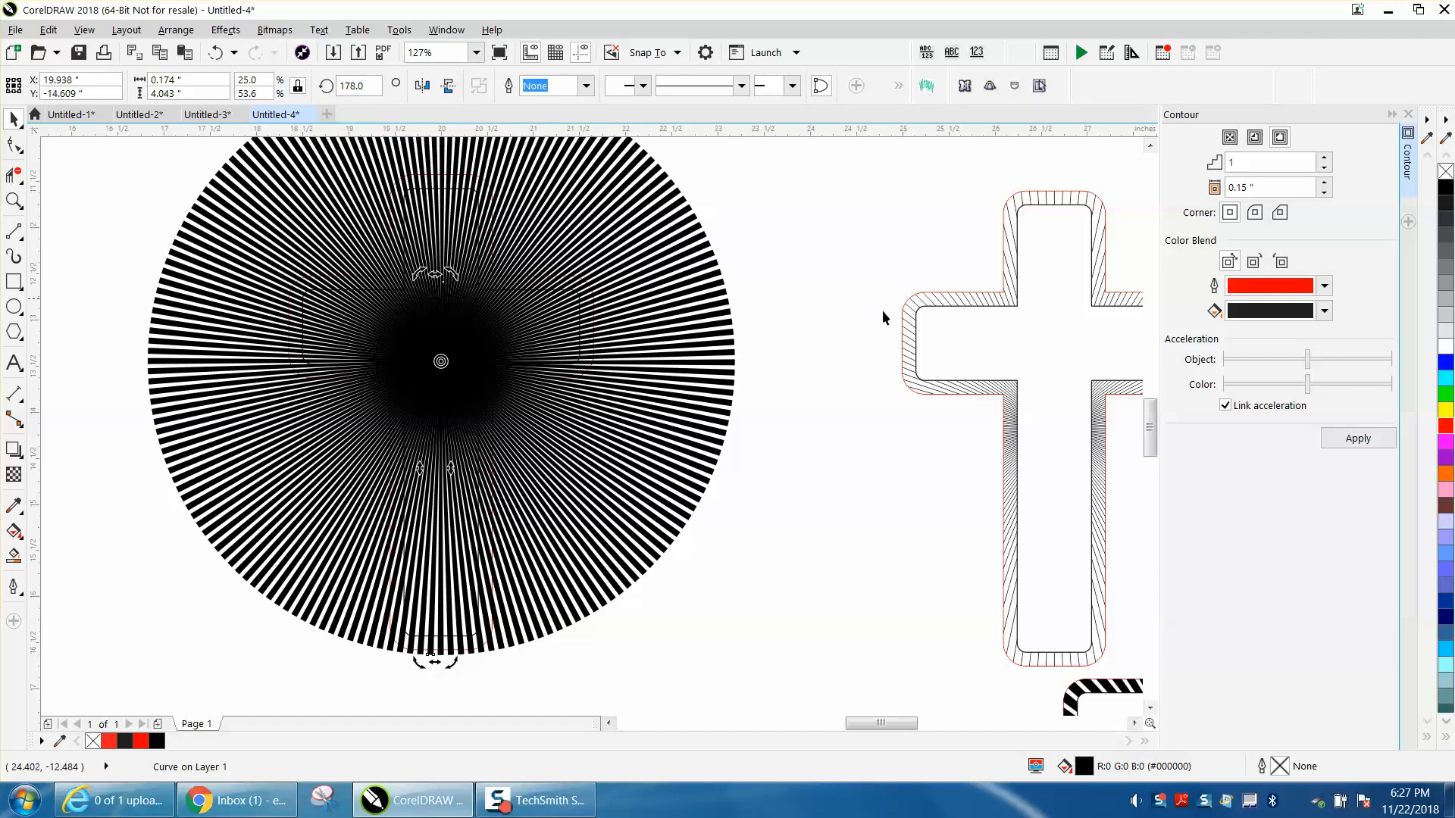
Move the outer red and inner black cross outlines 4 inches to the right, out from under the wedge circle.
{"action": "left_click", "coordinate": [874, 356]}
{"action": "scroll", "coordinate": [429, 552], "scroll_direction": "down", "scroll_amount": 2}
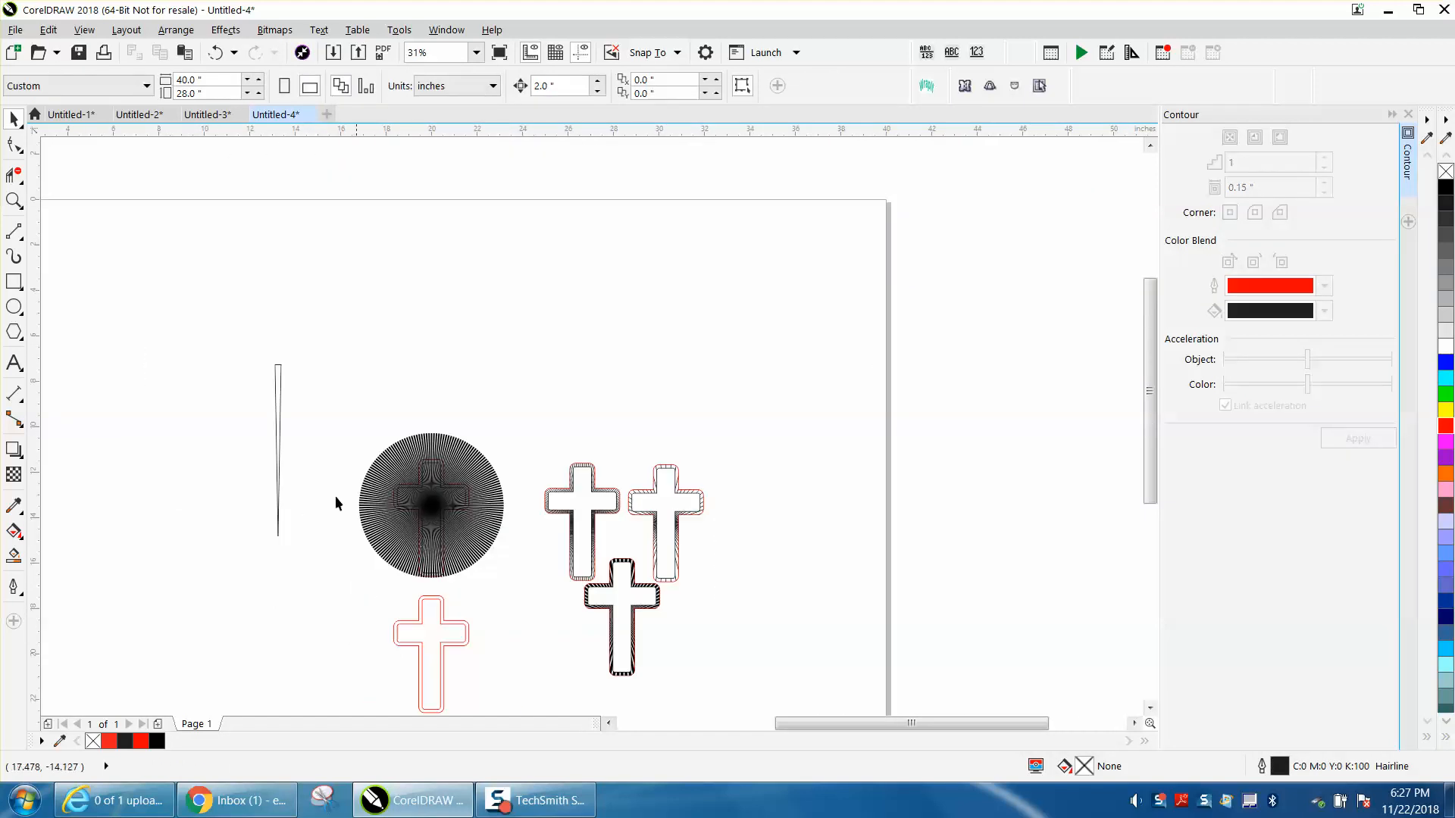
{"action": "left_click", "coordinate": [14, 201]}
{"action": "left_click_drag", "start_coordinate": [375, 502], "coordinate": [527, 600]}
{"action": "left_click", "coordinate": [13, 119]}
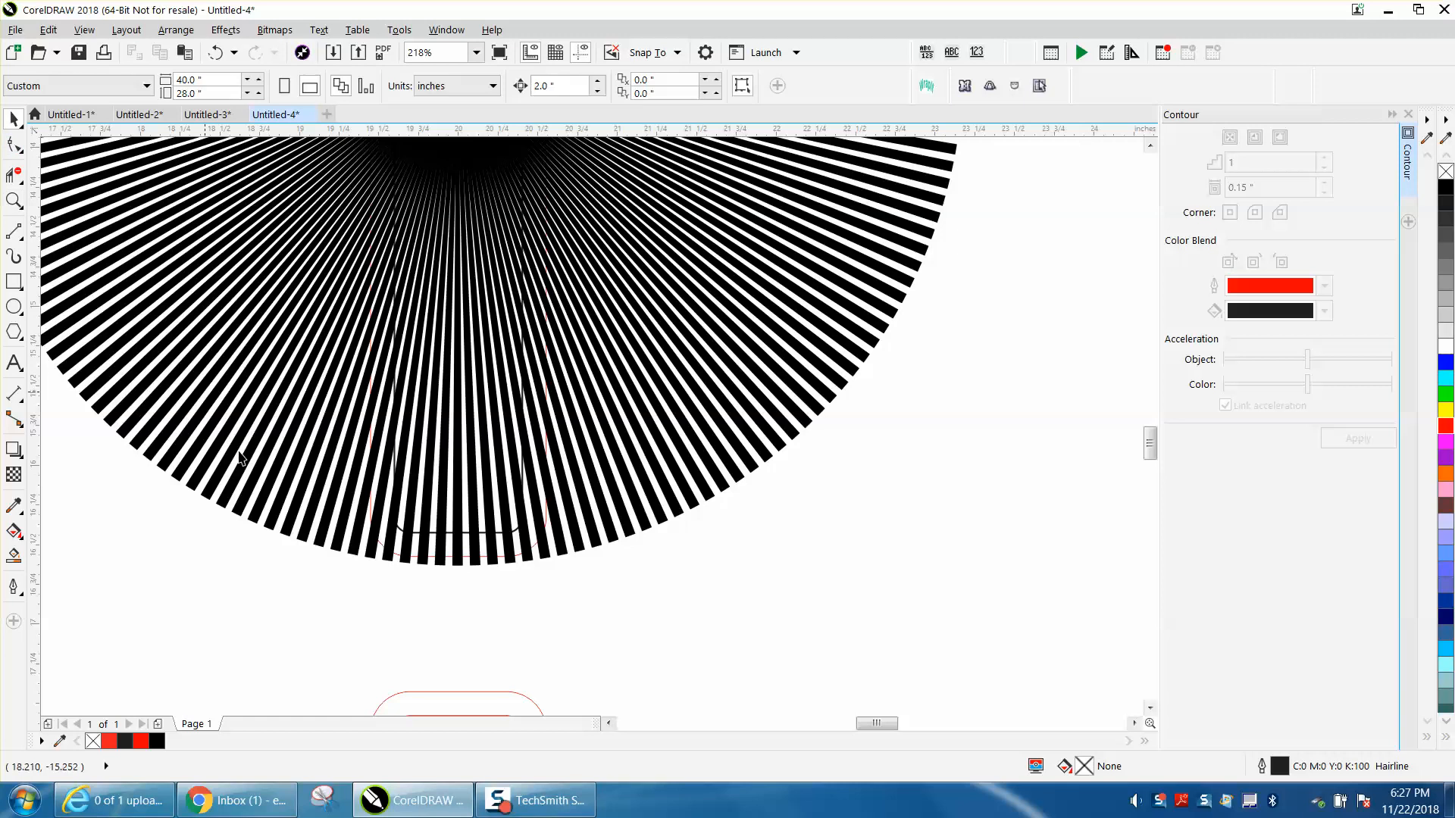
{"action": "left_click", "coordinate": [450, 561]}
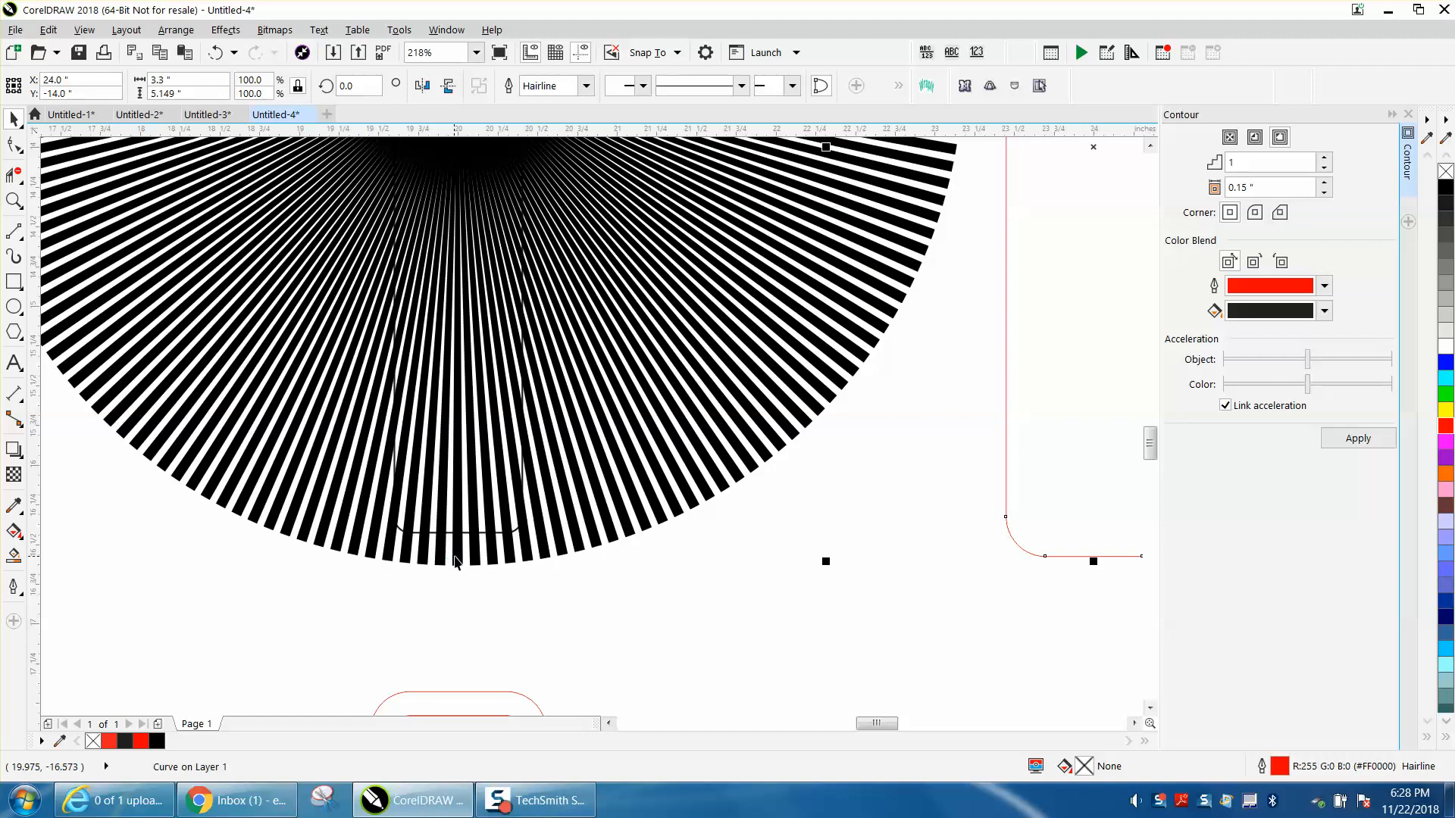
{"action": "left_click", "coordinate": [448, 576]}
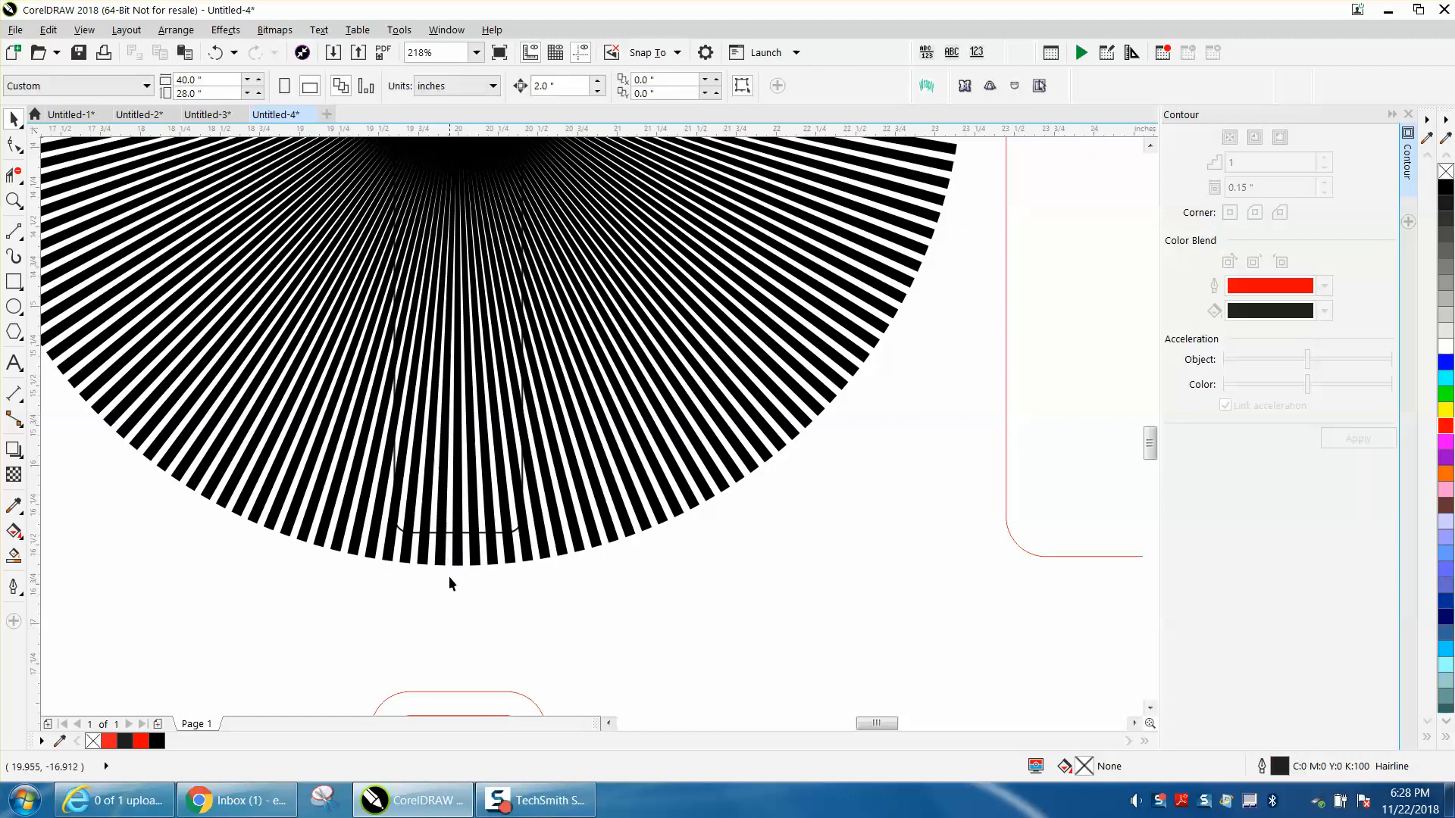
{"action": "left_click", "coordinate": [451, 534]}
{"action": "key", "text": "Right"}
{"action": "key", "text": "Right"}
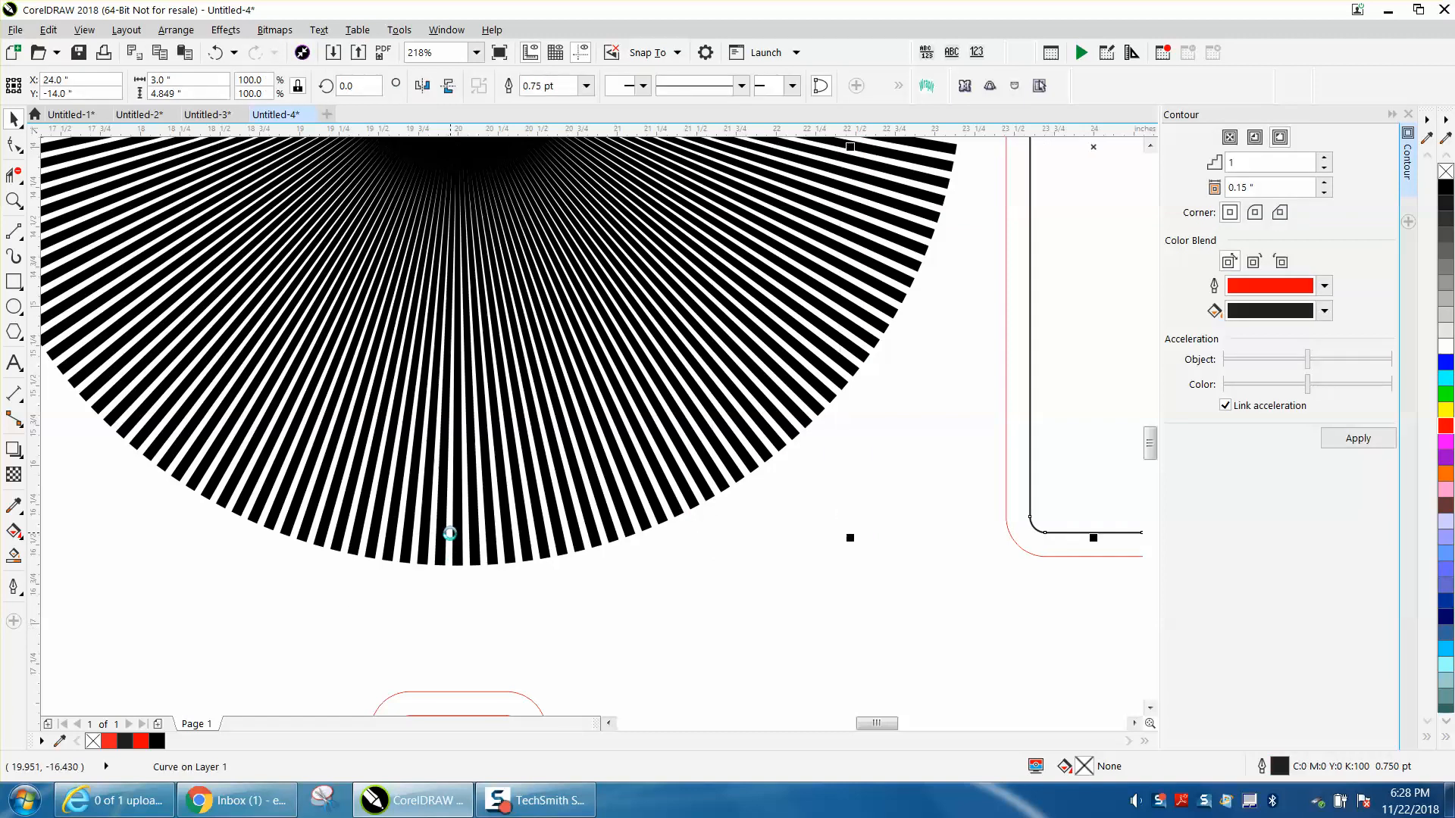
{"action": "scroll", "coordinate": [608, 576], "scroll_direction": "down", "scroll_amount": 4}
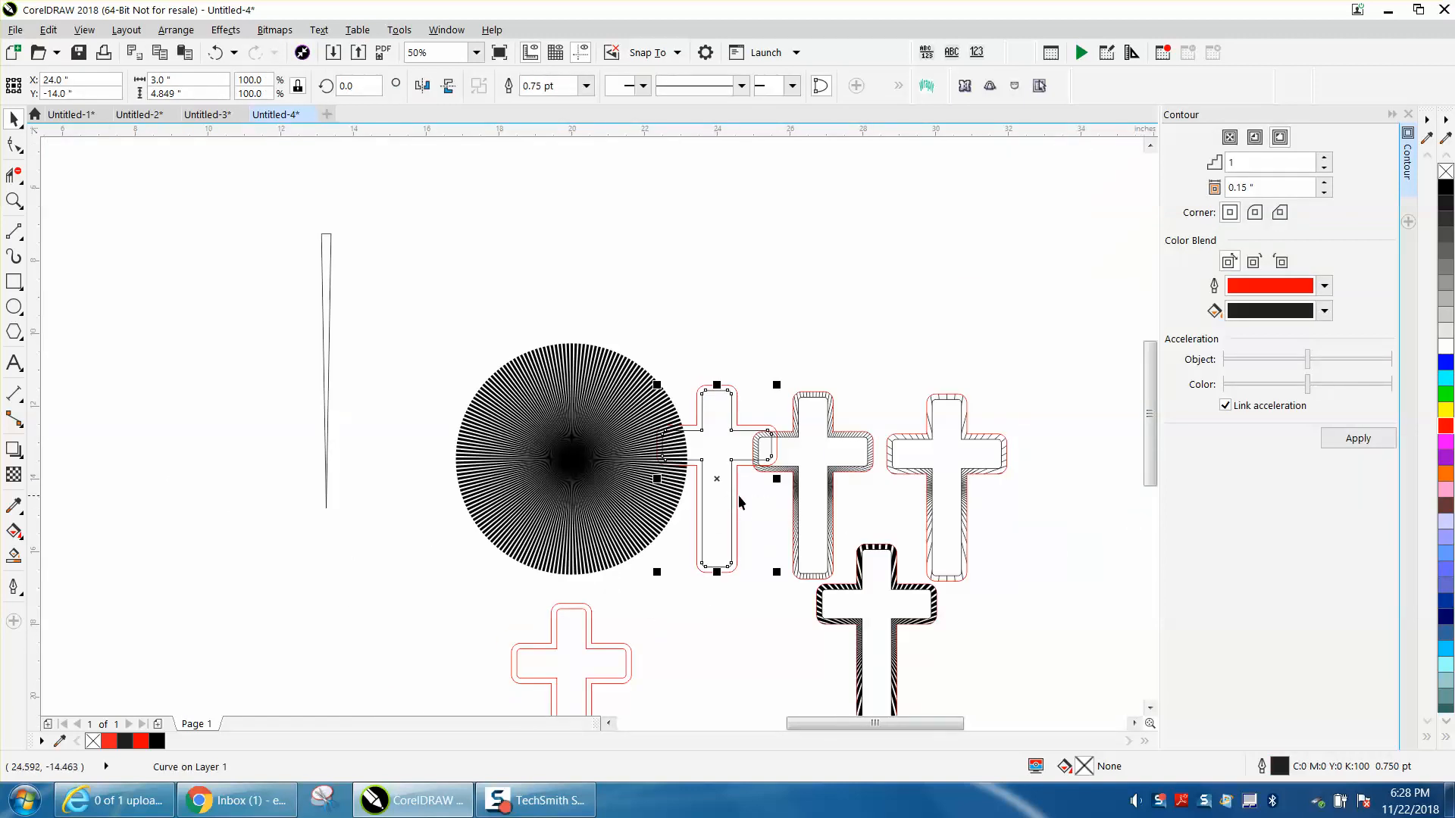
Move both relocated cross outlines up 6 inches, and group all the wedges of the circle.
{"action": "left_click", "coordinate": [769, 543]}
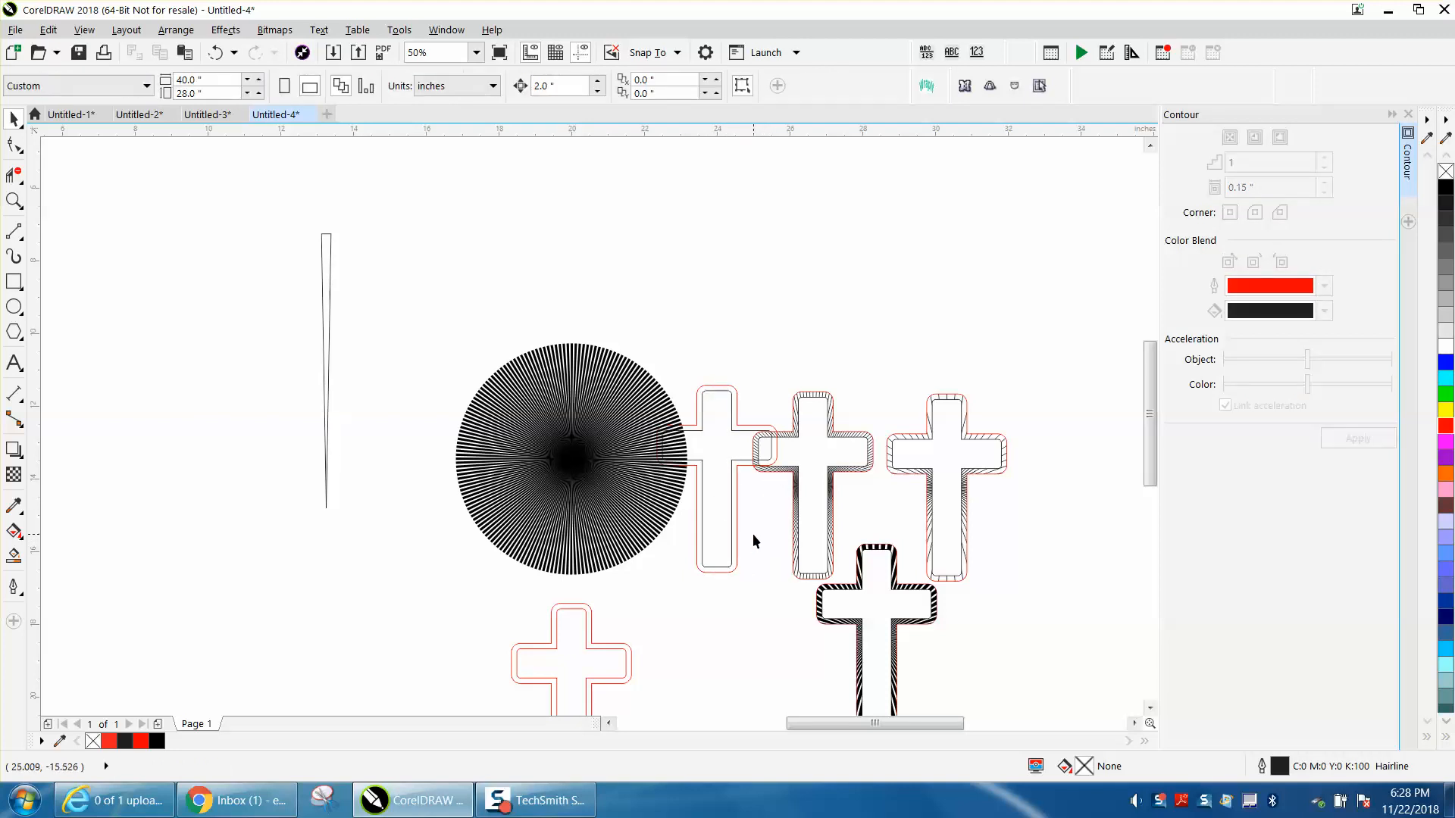
{"action": "left_click_drag", "start_coordinate": [713, 578], "coordinate": [715, 580]}
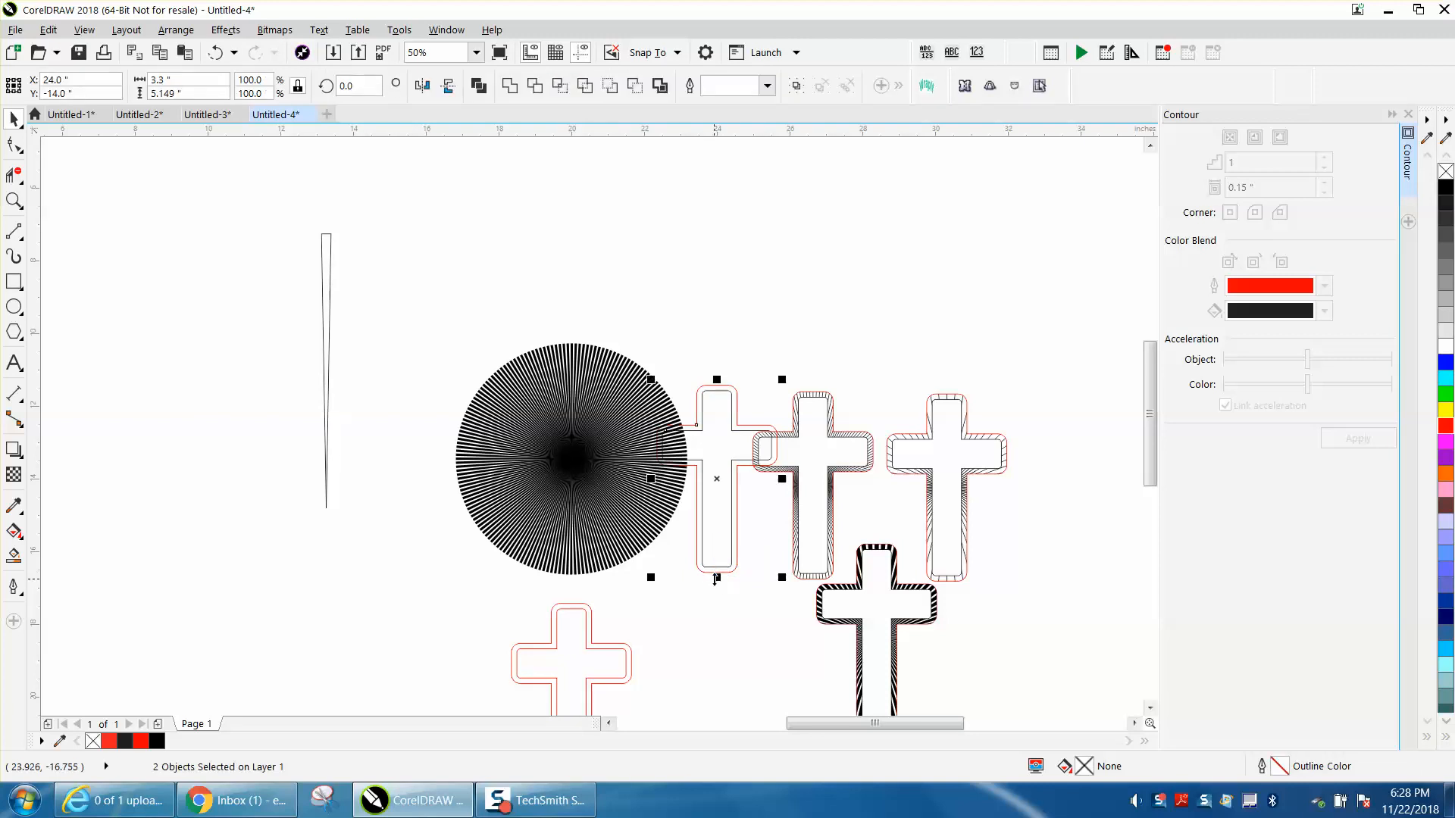
{"action": "key", "text": "Up"}
{"action": "key", "text": "Up"}
{"action": "key", "text": "Up"}
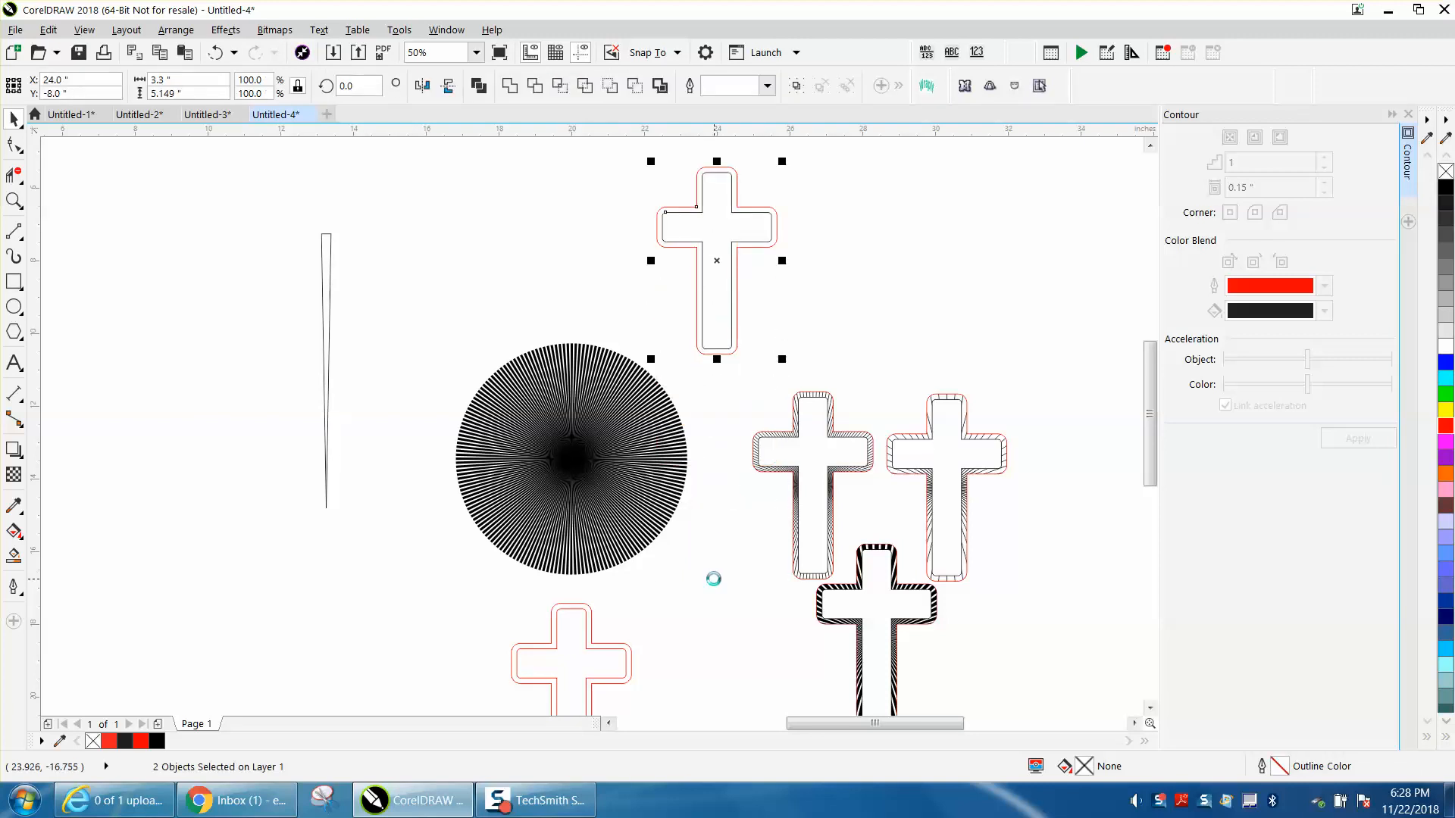
{"action": "left_click_drag", "start_coordinate": [430, 336], "coordinate": [542, 482]}
{"action": "left_click_drag", "start_coordinate": [709, 589], "coordinate": [730, 599]}
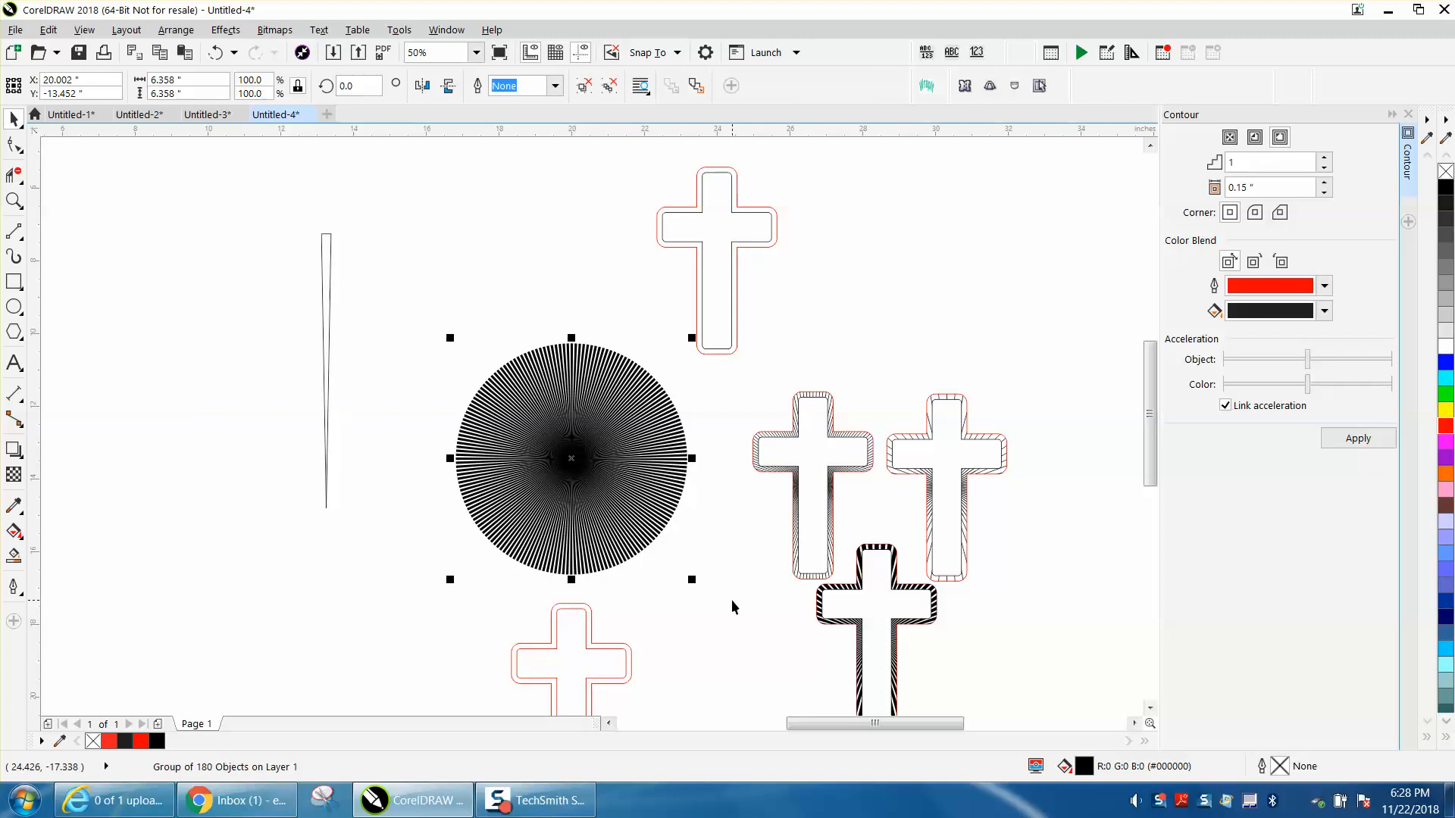
Try to PowerClip the wedge group inside the outer red outline of the upper cross, and undo it.
{"action": "left_click", "coordinate": [191, 36]}
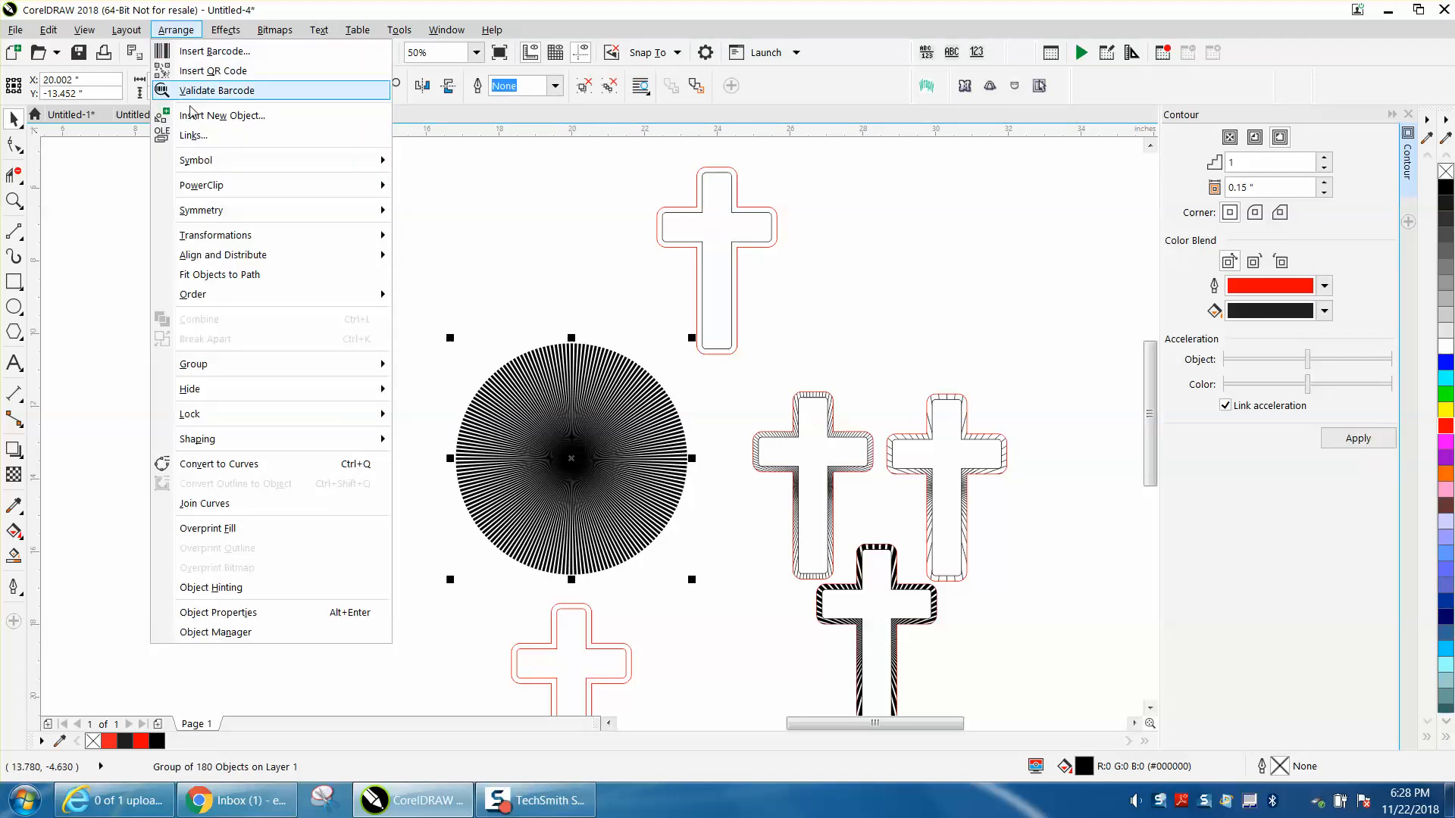
{"action": "mouse_move", "coordinate": [303, 194]}
{"action": "left_click", "coordinate": [452, 189]}
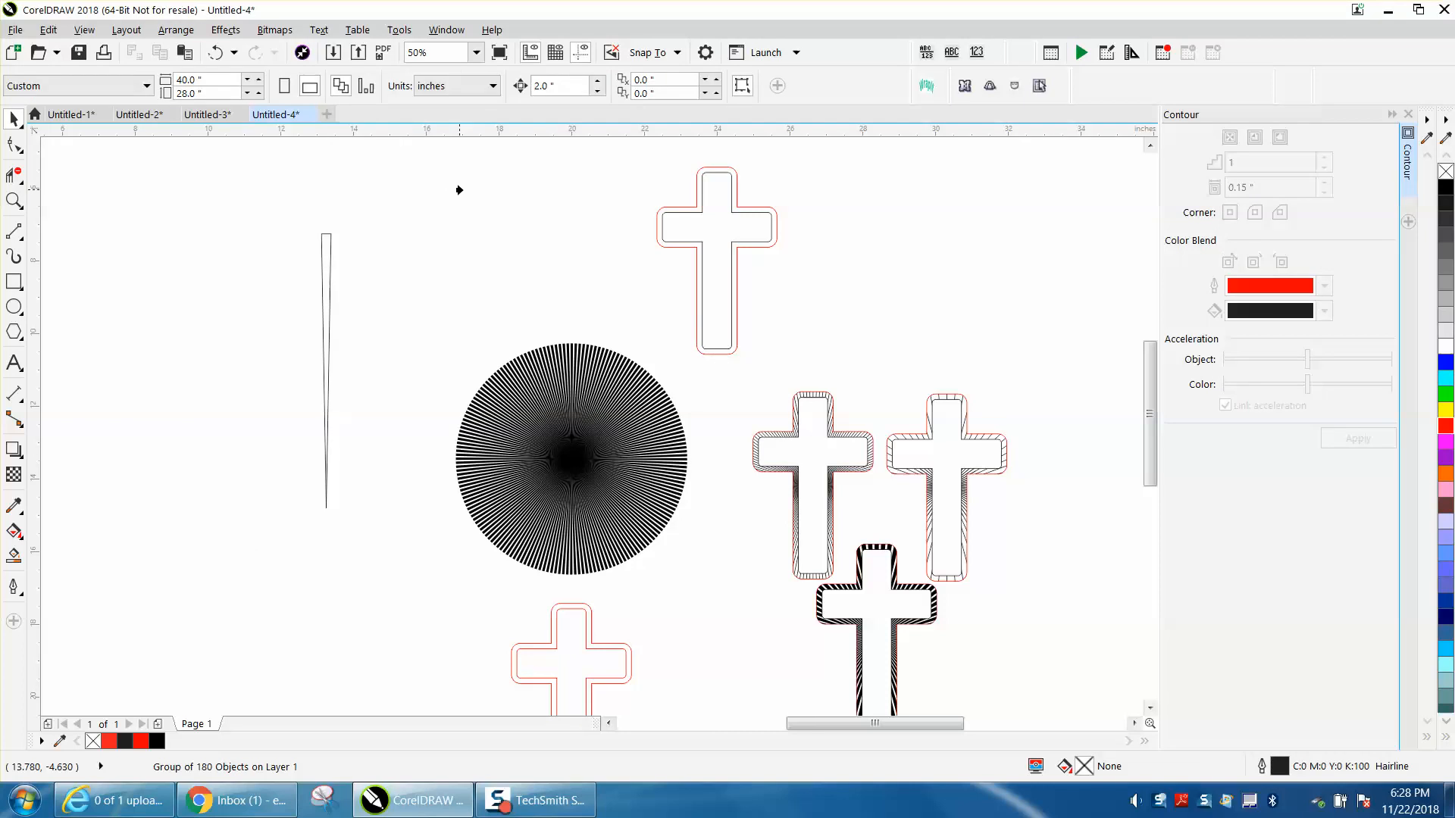
{"action": "left_click", "coordinate": [655, 230]}
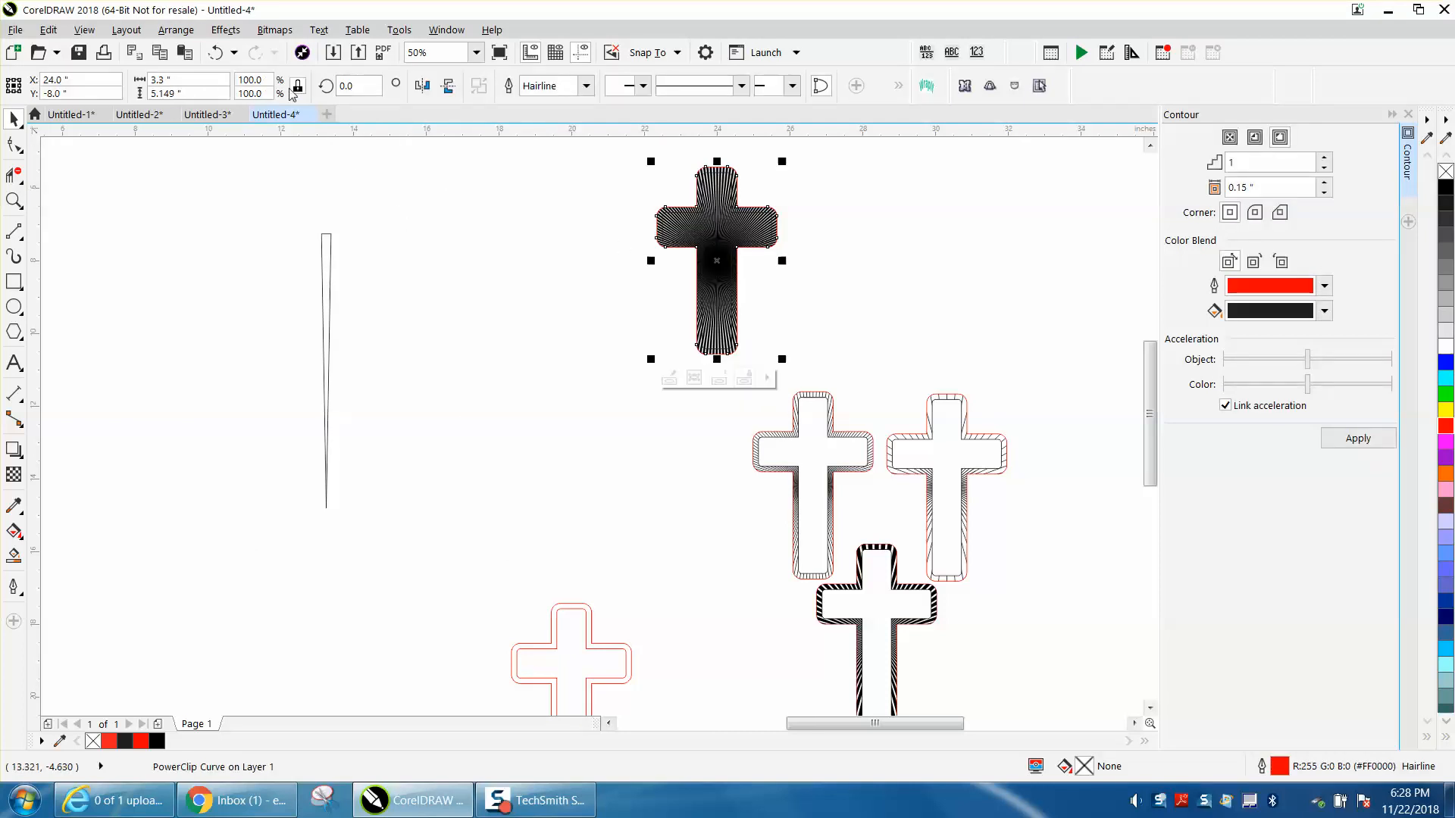
{"action": "left_click", "coordinate": [217, 52]}
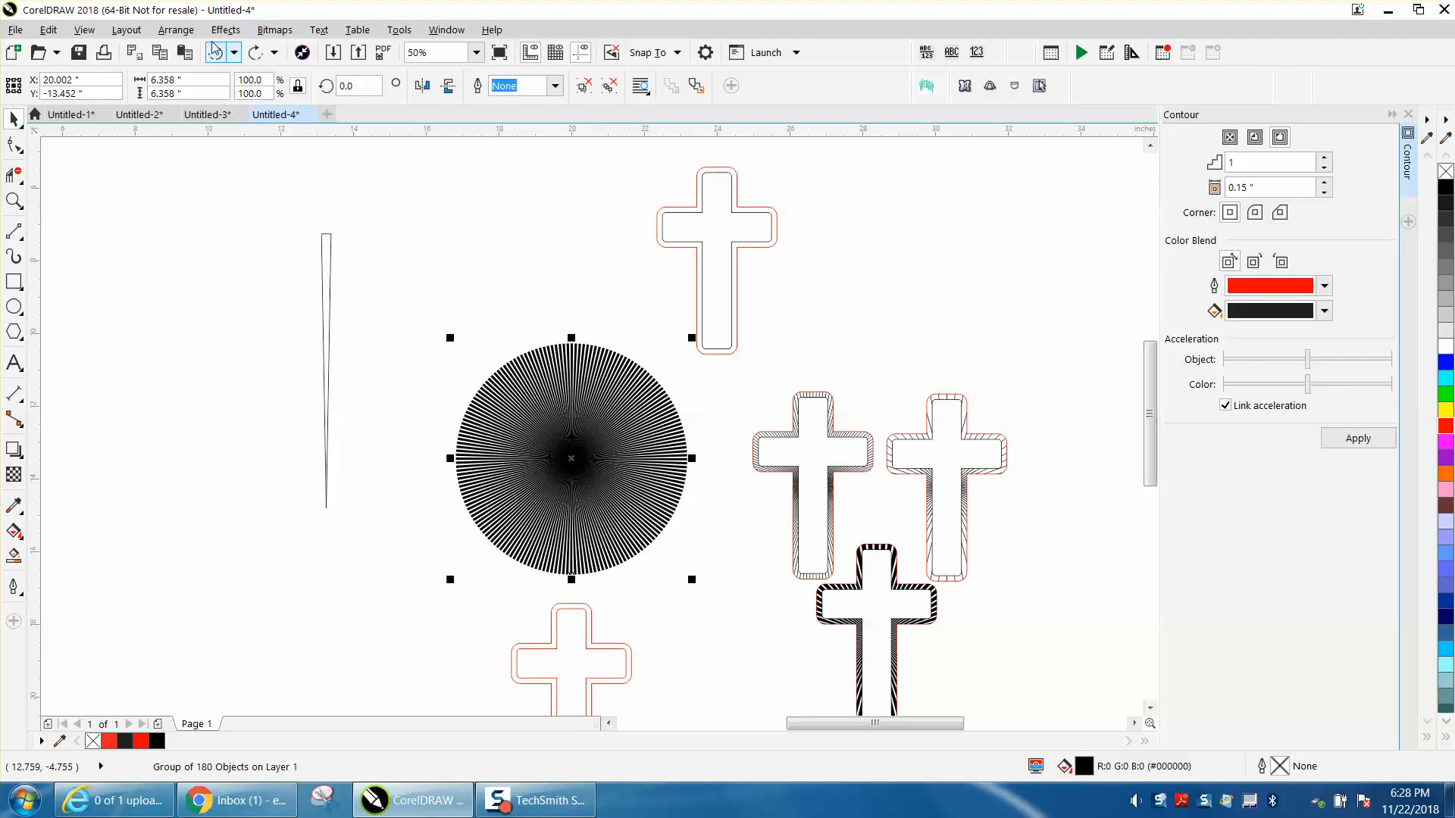
PowerClip the wedge group inside the double red cross border below the circle.
{"action": "left_click", "coordinate": [176, 30]}
{"action": "mouse_move", "coordinate": [205, 187]}
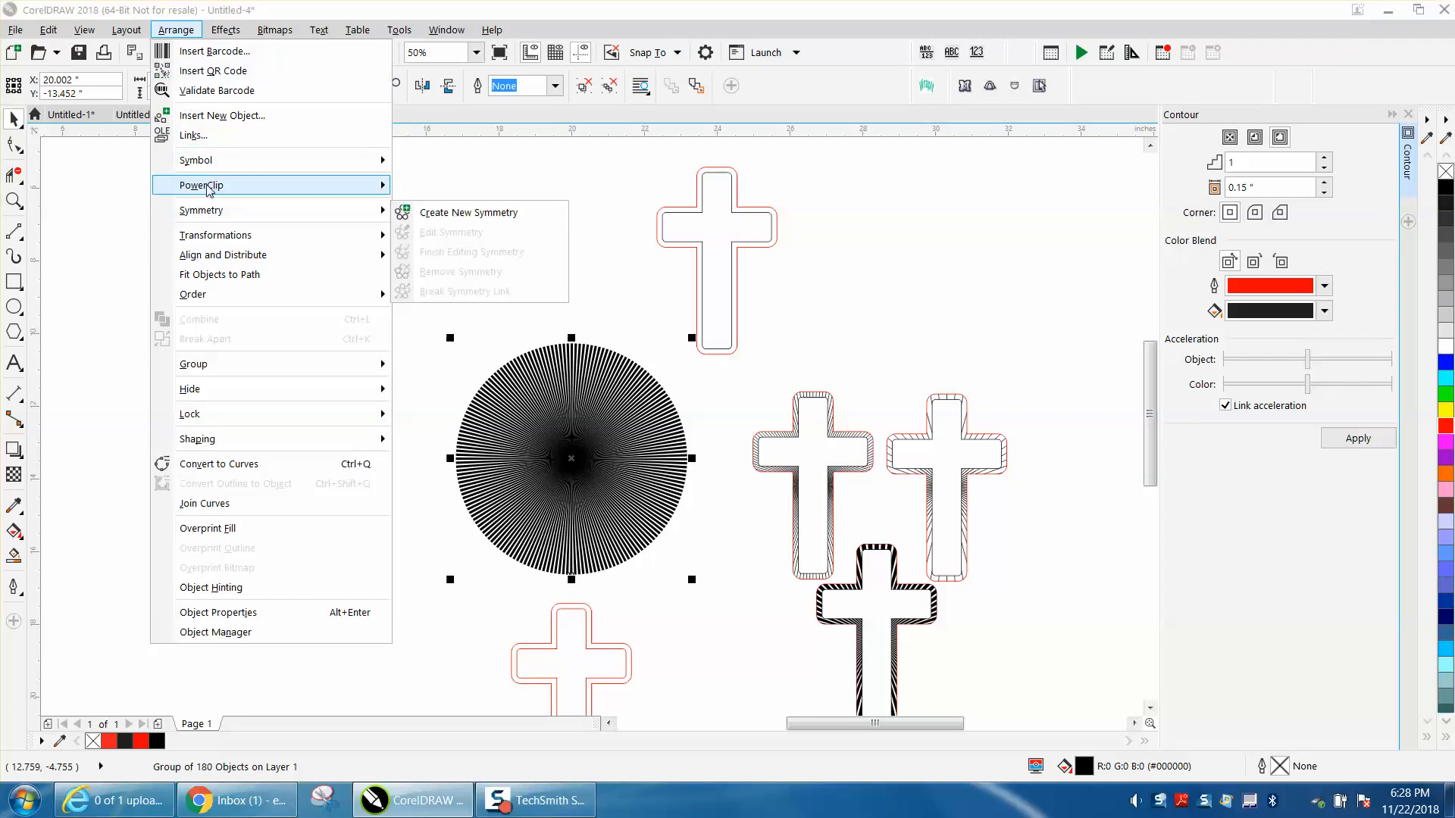
{"action": "left_click", "coordinate": [424, 189]}
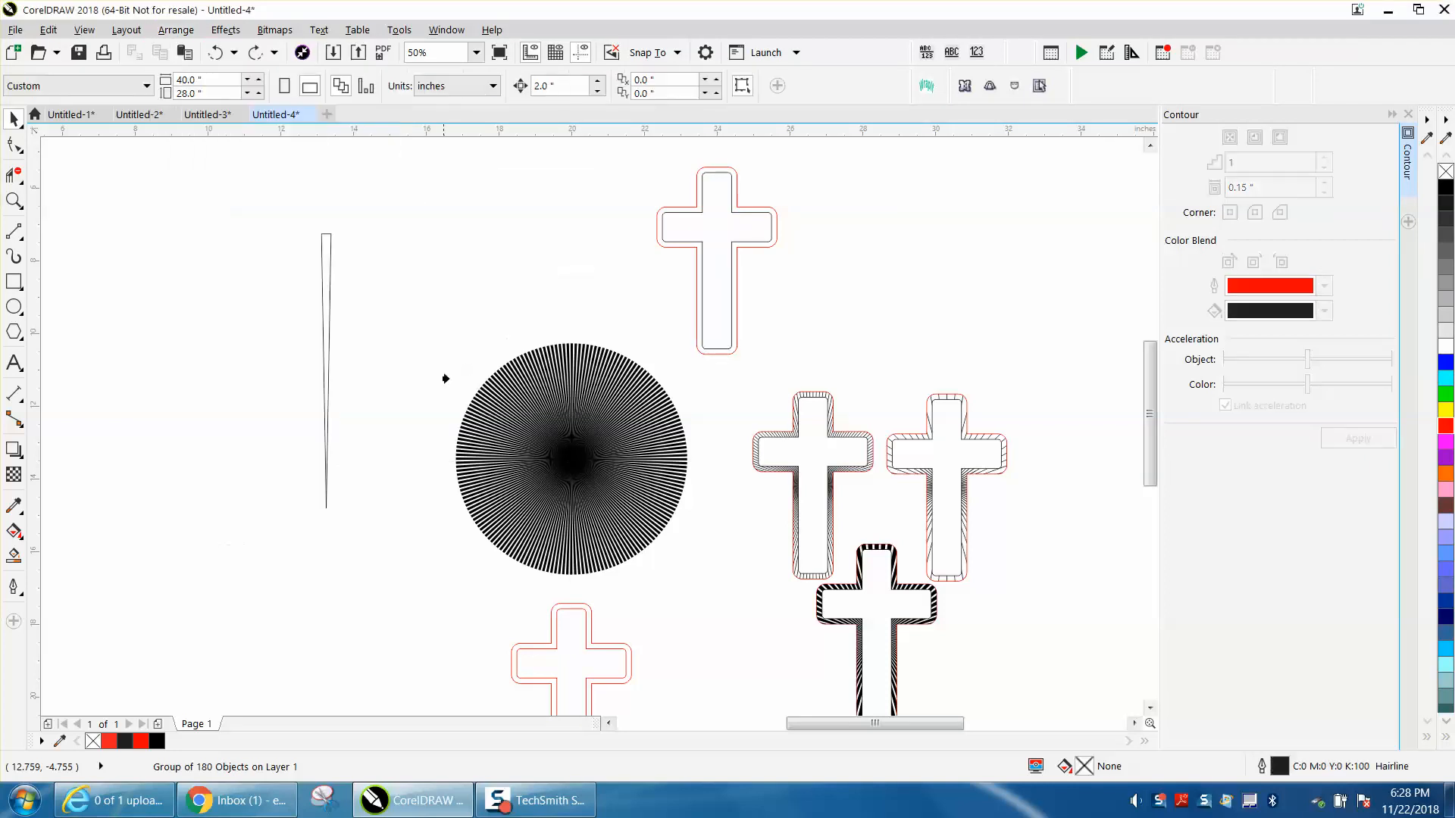
{"action": "left_click", "coordinate": [550, 612]}
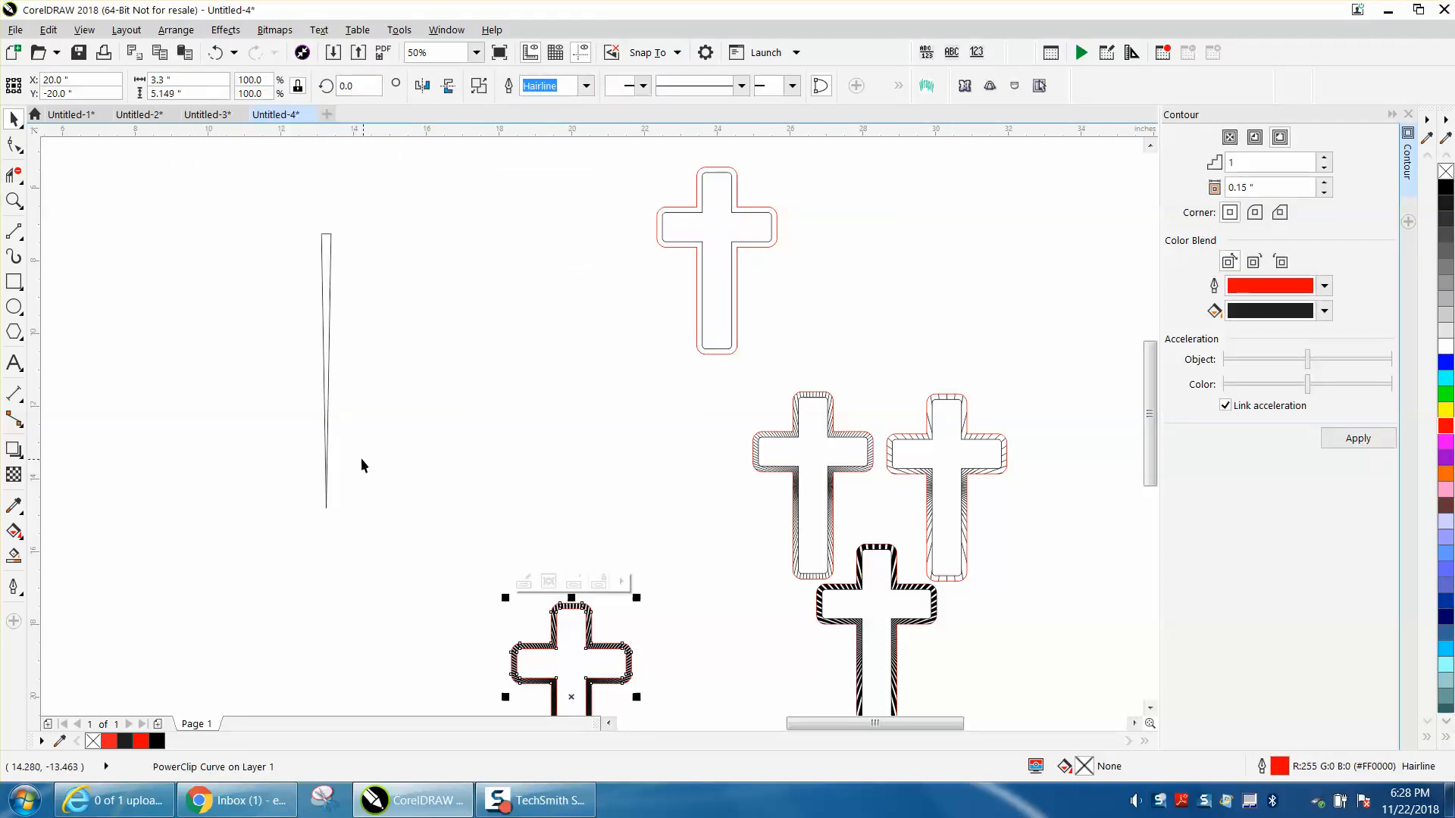
Move the striped PowerClip cross up 12 inches, level with the cross outlines.
{"action": "scroll", "coordinate": [362, 461], "scroll_direction": "down", "scroll_amount": 1}
{"action": "left_click", "coordinate": [13, 119]}
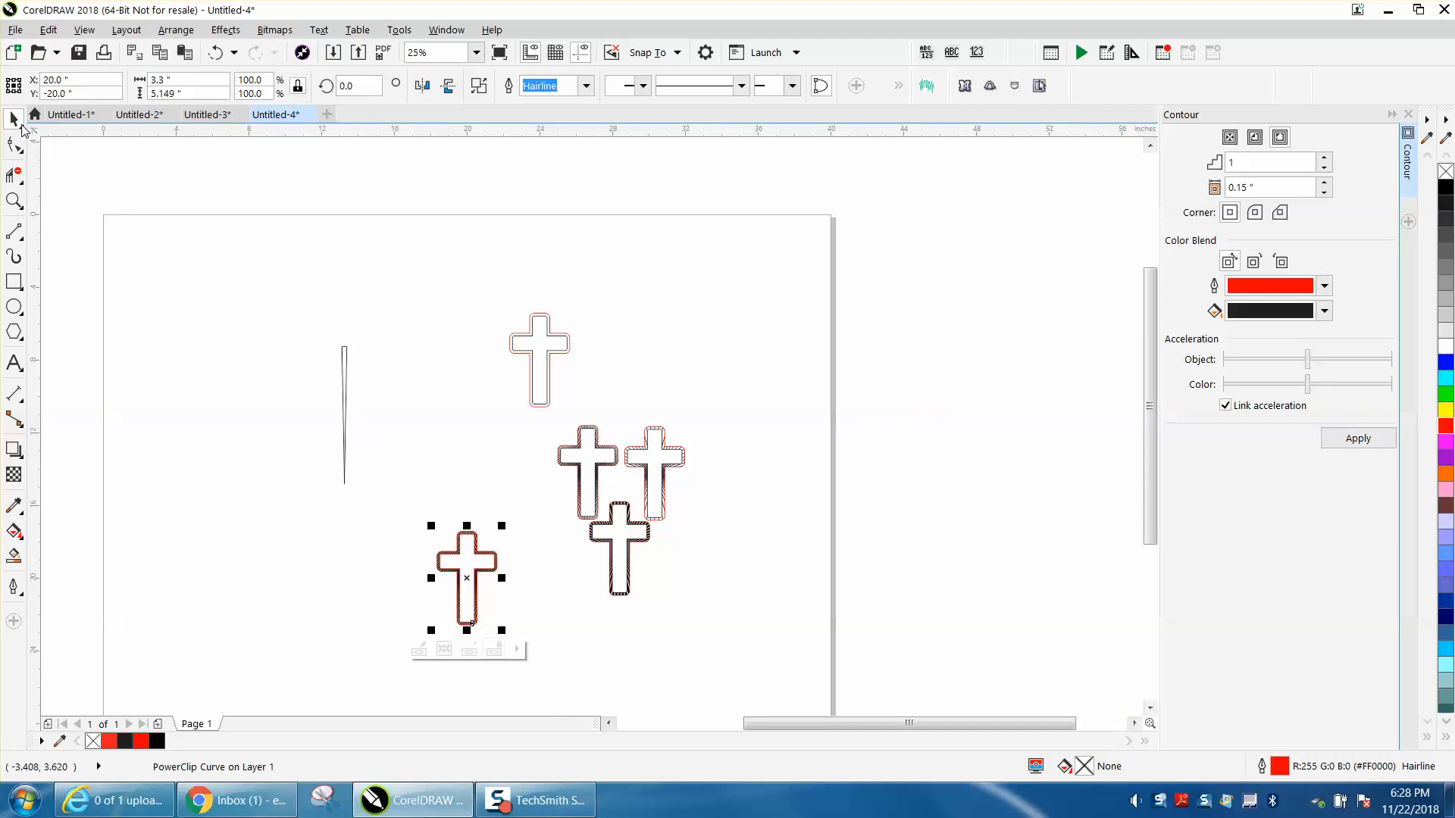
{"action": "key", "text": "Up"}
{"action": "key", "text": "Up"}
{"action": "key", "text": "Up"}
{"action": "key", "text": "Up"}
{"action": "key", "text": "Up"}
{"action": "key", "text": "Up"}
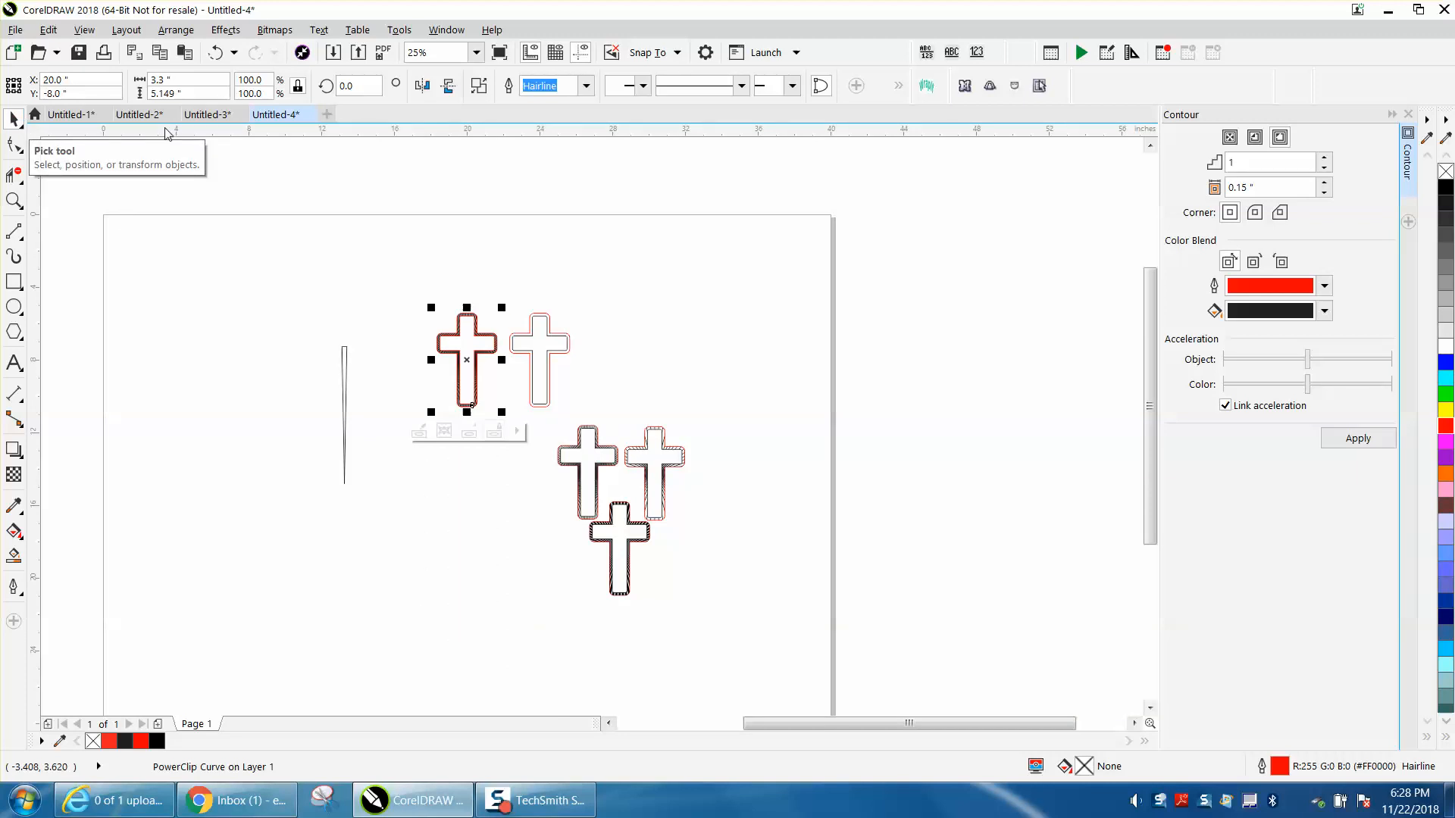
Remove the red outline from the striped PowerClip cross.
{"action": "left_click", "coordinate": [14, 200]}
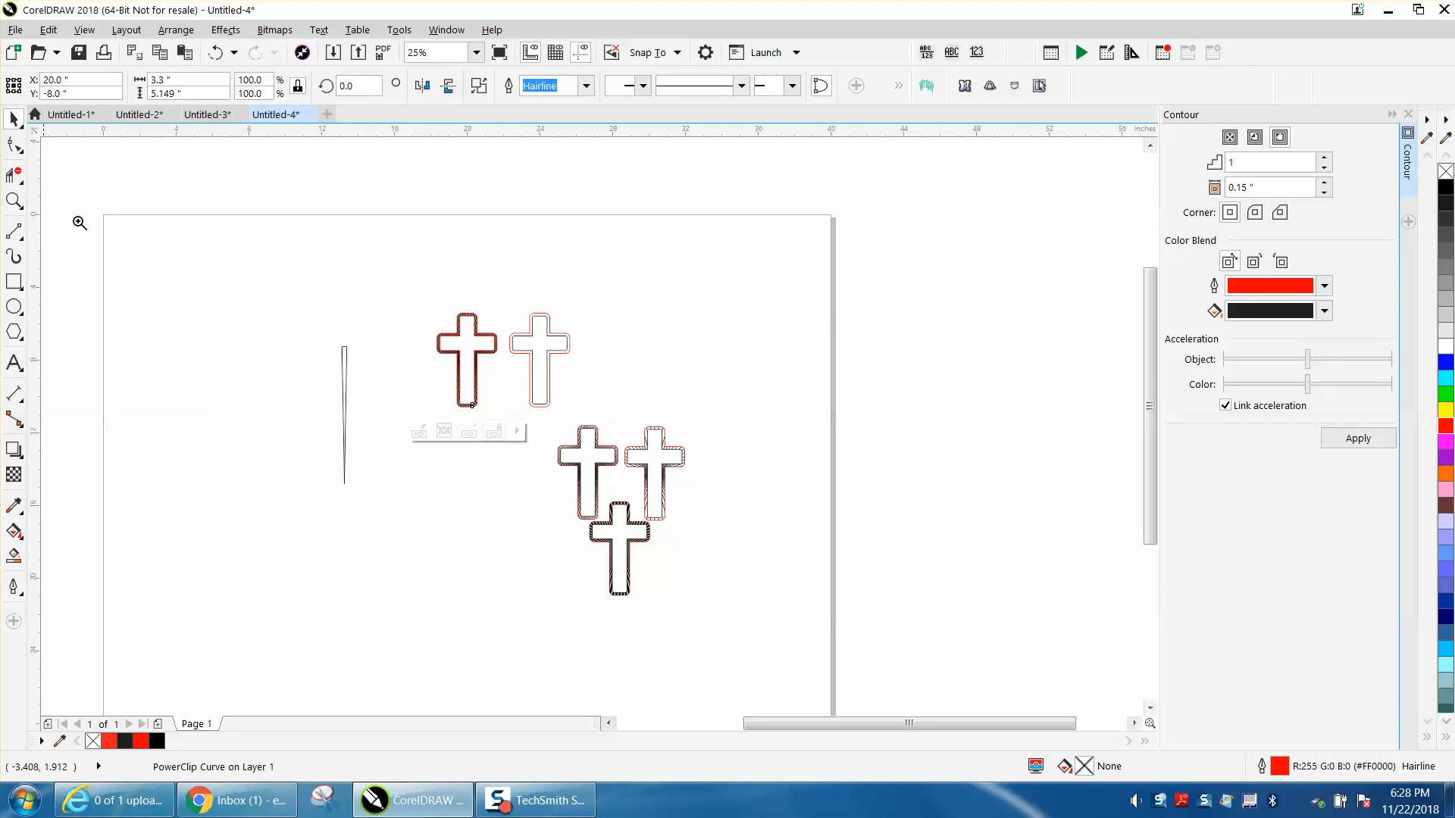
{"action": "left_click_drag", "start_coordinate": [402, 296], "coordinate": [697, 439]}
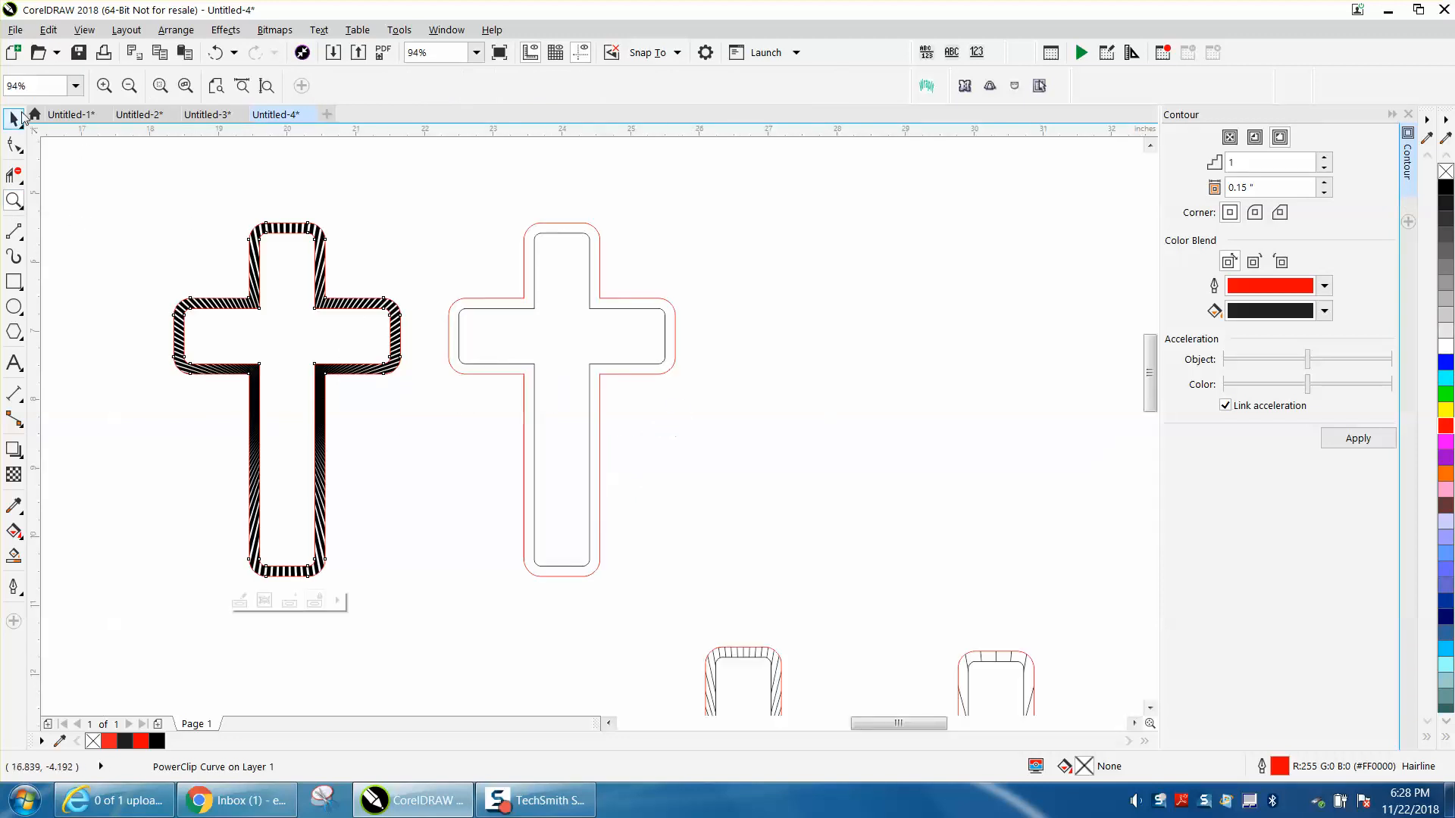
{"action": "left_click", "coordinate": [14, 117]}
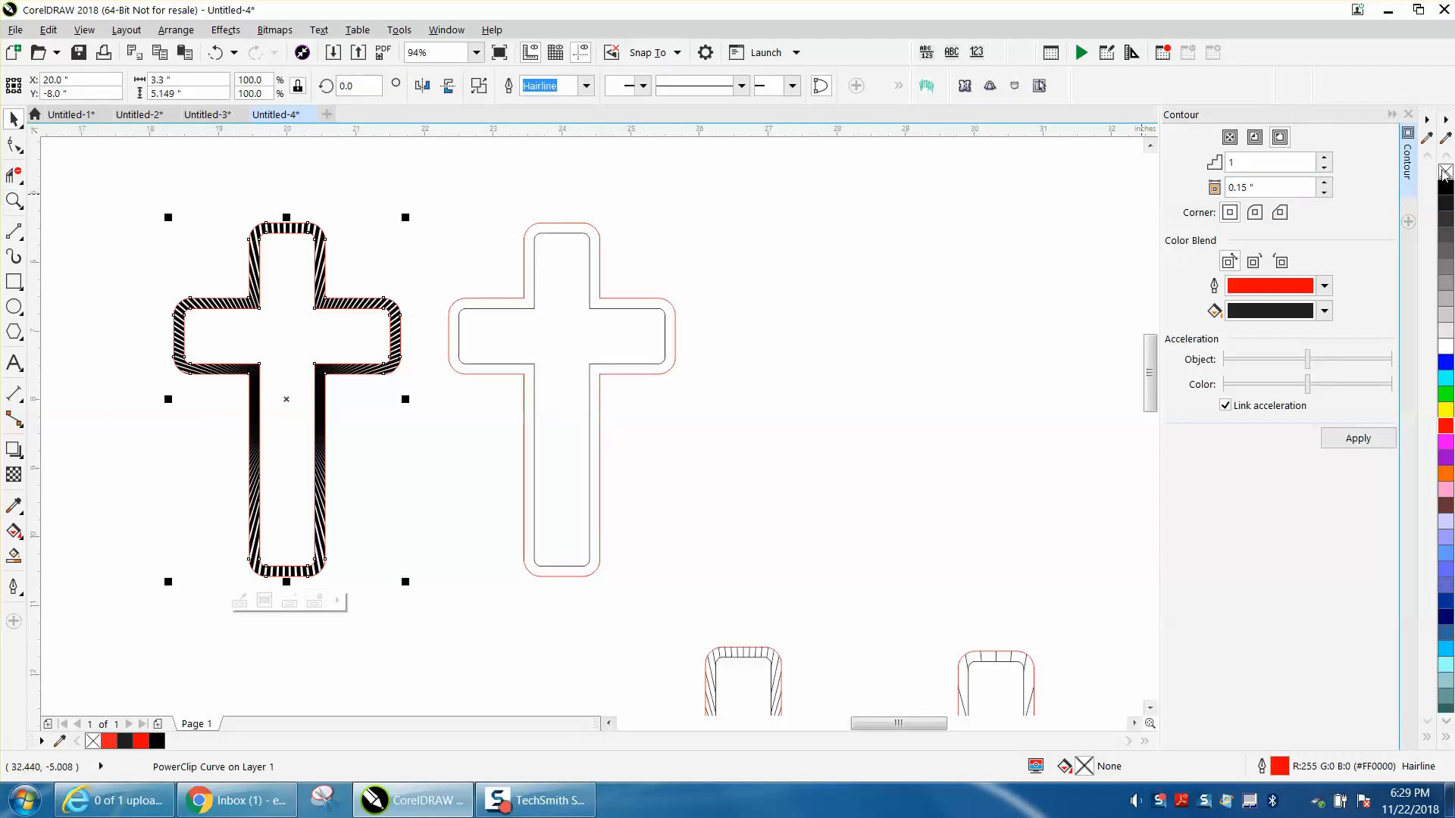
{"action": "right_click", "coordinate": [1445, 173]}
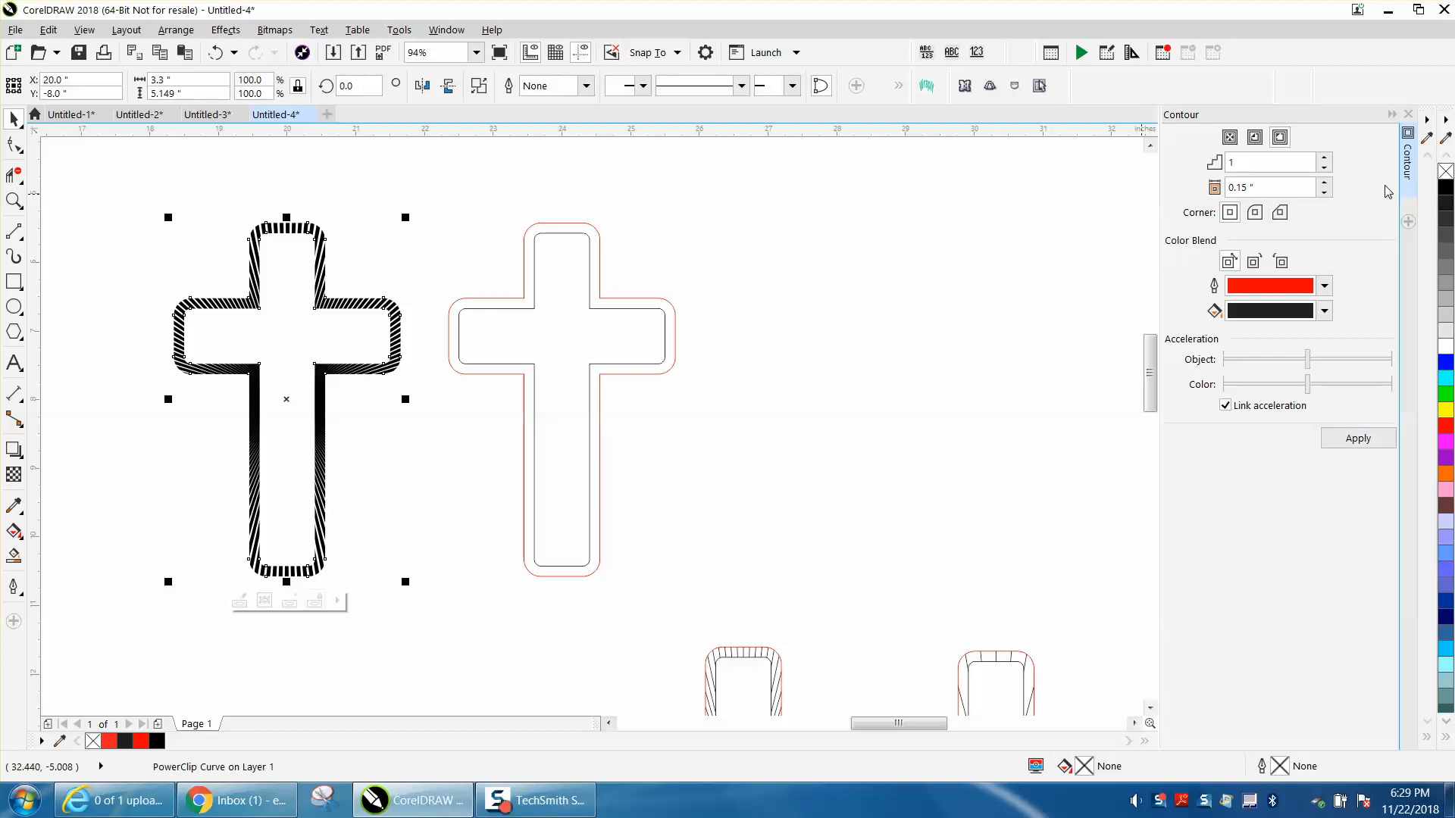
Move the striped cross border 4 inches to the right onto the matching cross outlines.
{"action": "key", "text": "Right"}
{"action": "key", "text": "Right"}
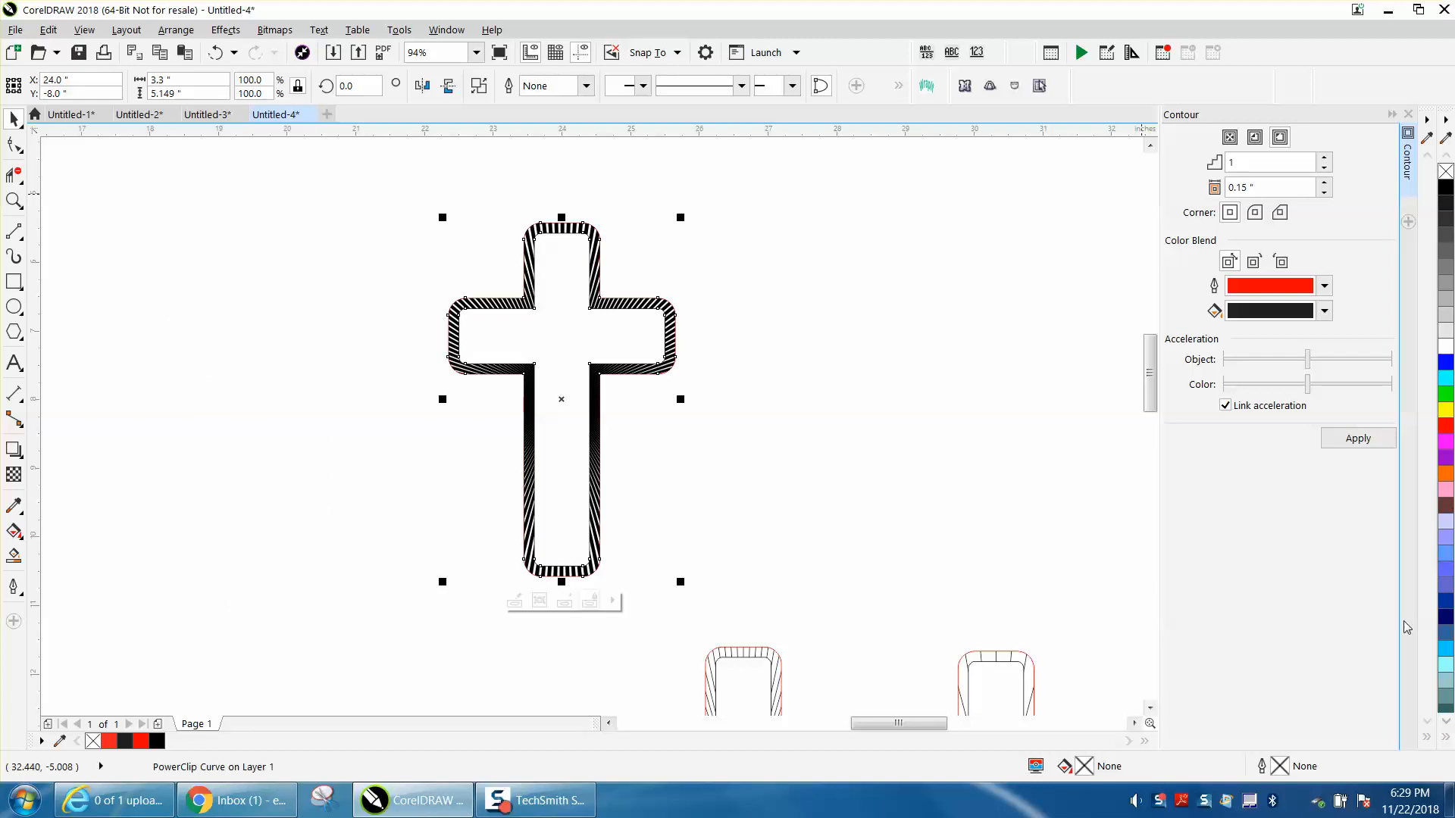
{"action": "left_click", "coordinate": [1091, 555]}
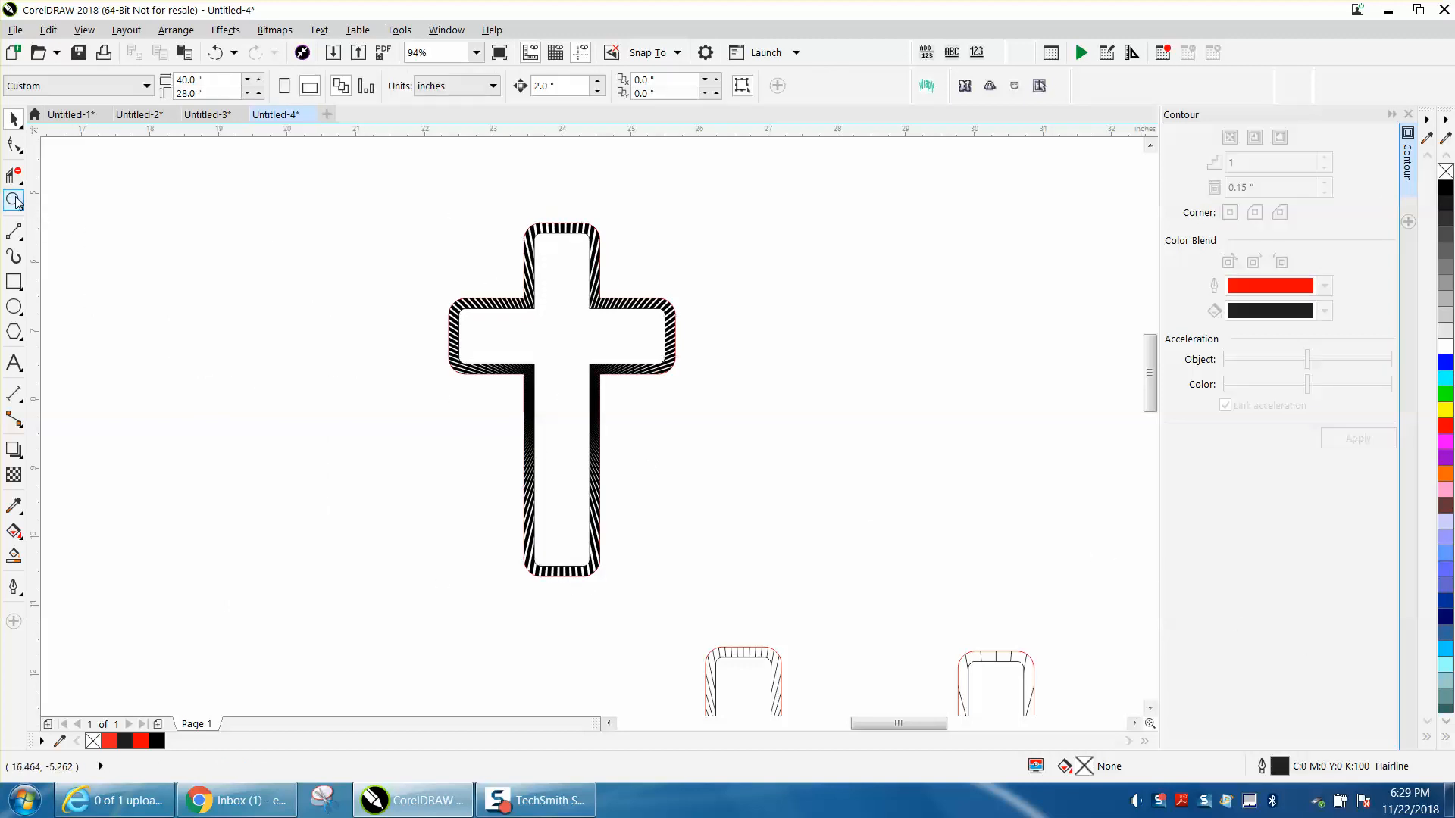
Examine the stripe spacing on the new cross's corners and top, and compare it with the lower striped cross.
{"action": "left_click", "coordinate": [15, 200]}
{"action": "left_click_drag", "start_coordinate": [491, 347], "coordinate": [714, 465]}
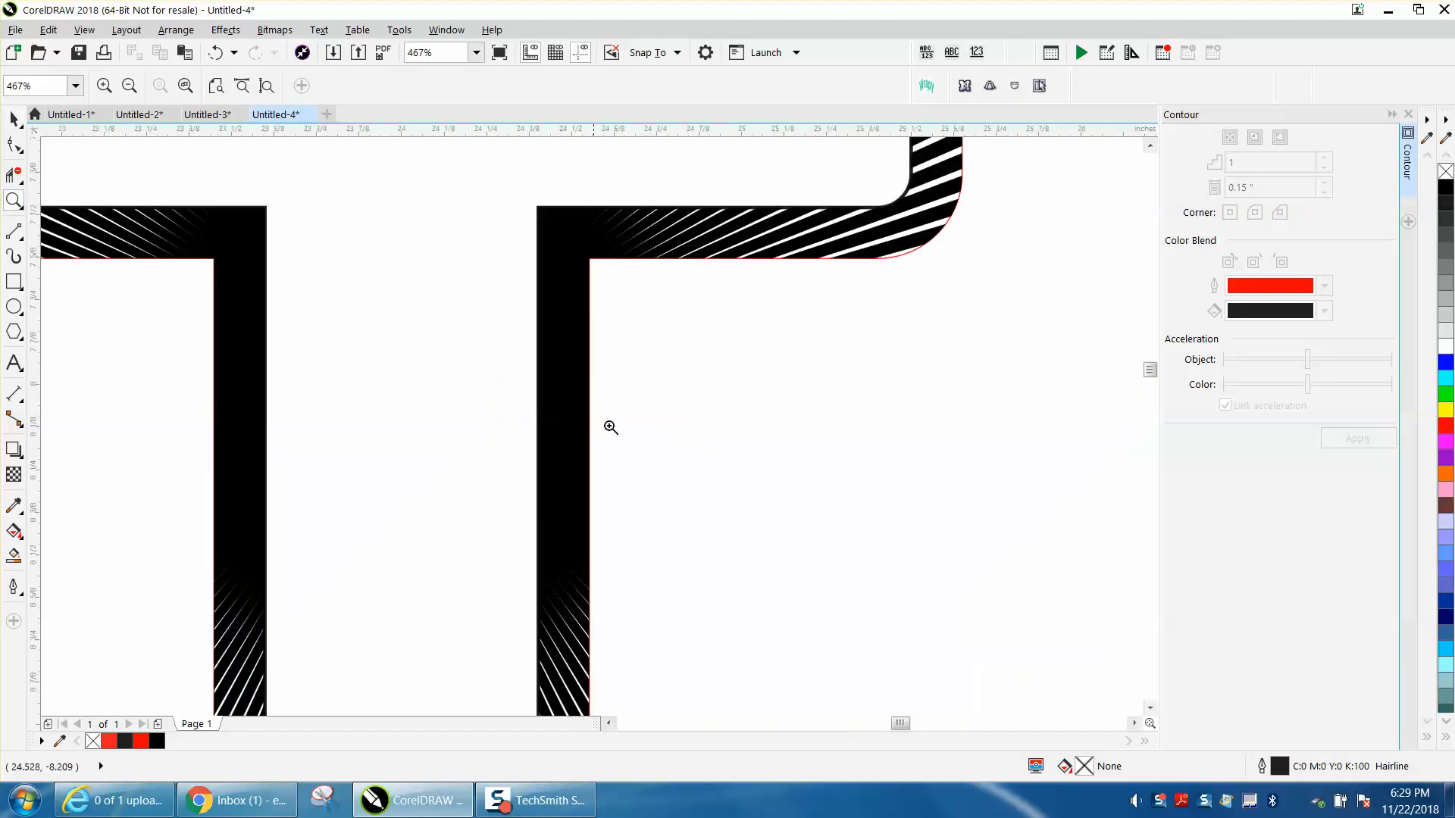
{"action": "right_click", "coordinate": [570, 300]}
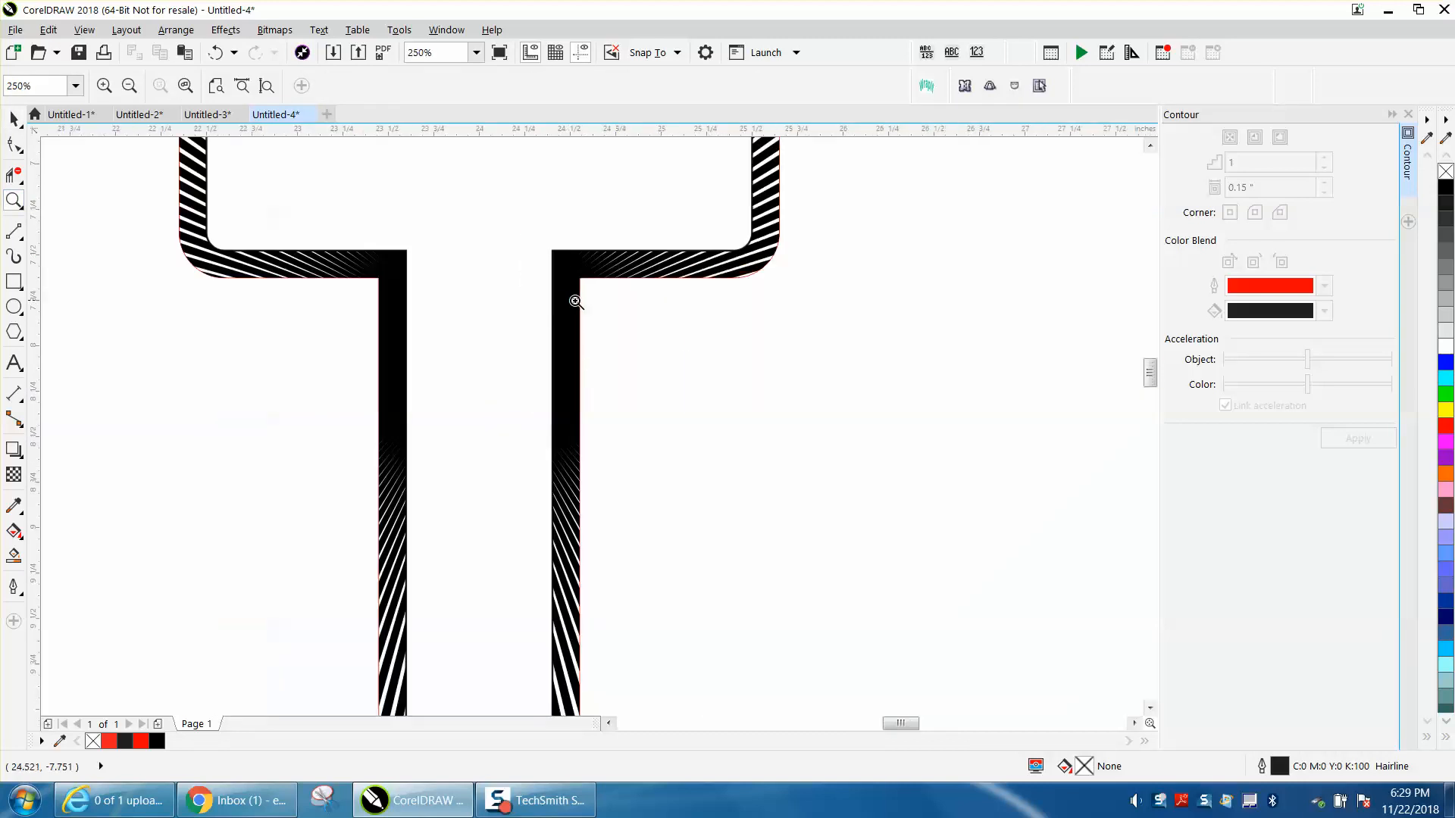
{"action": "right_click", "coordinate": [763, 291]}
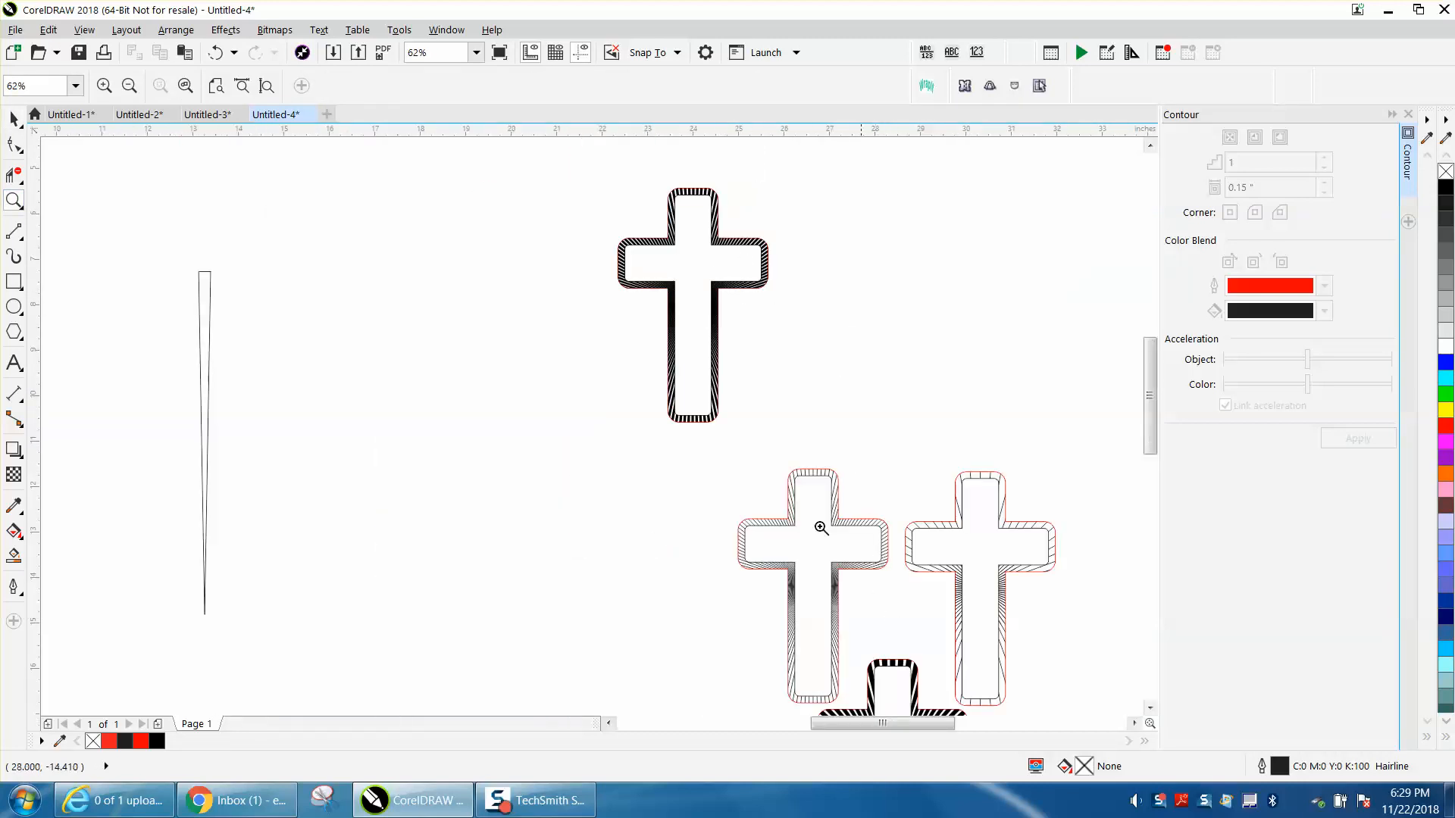
{"action": "left_click_drag", "start_coordinate": [644, 183], "coordinate": [766, 261]}
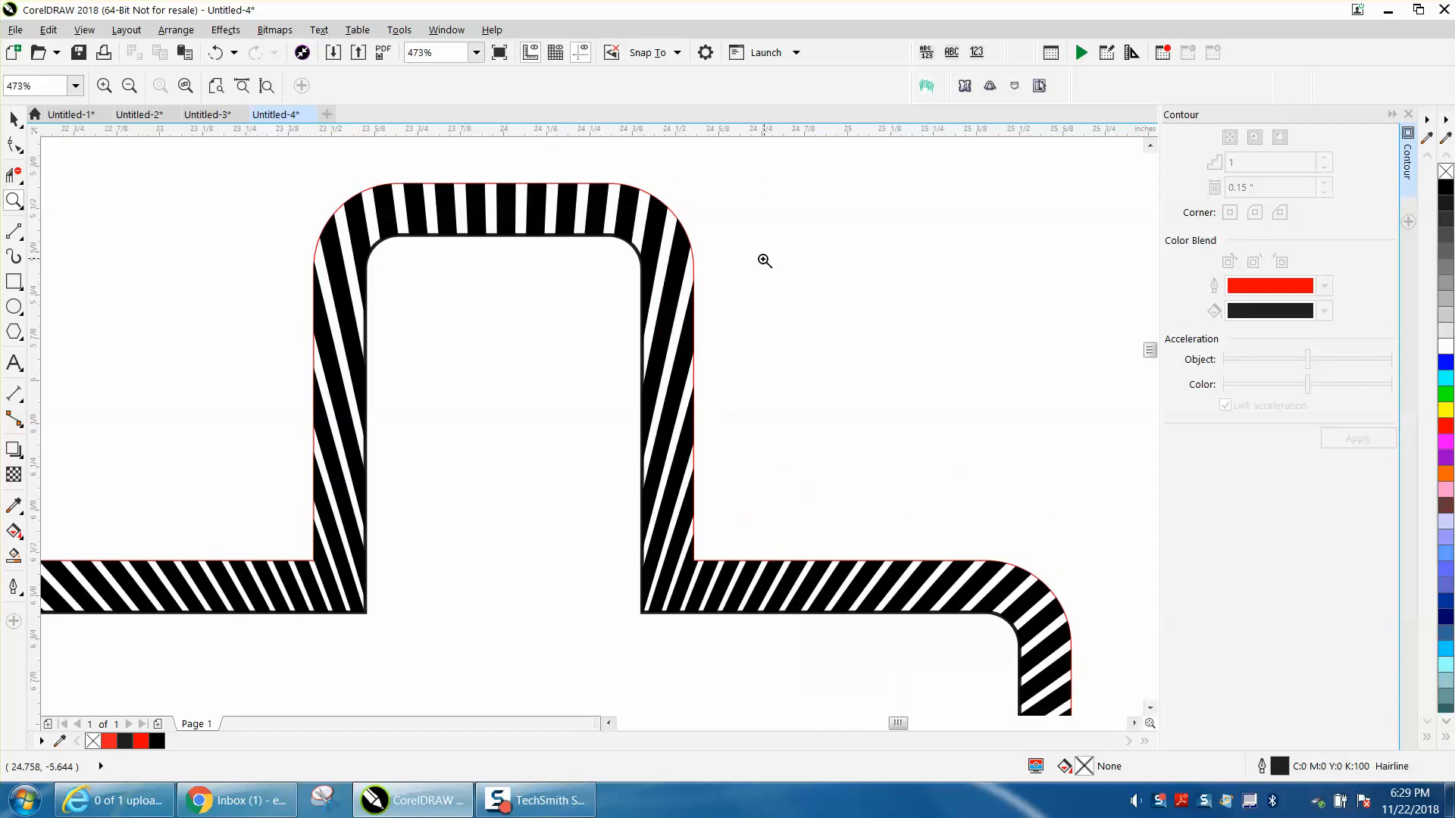
{"action": "scroll", "coordinate": [766, 260], "scroll_direction": "down", "scroll_amount": 4}
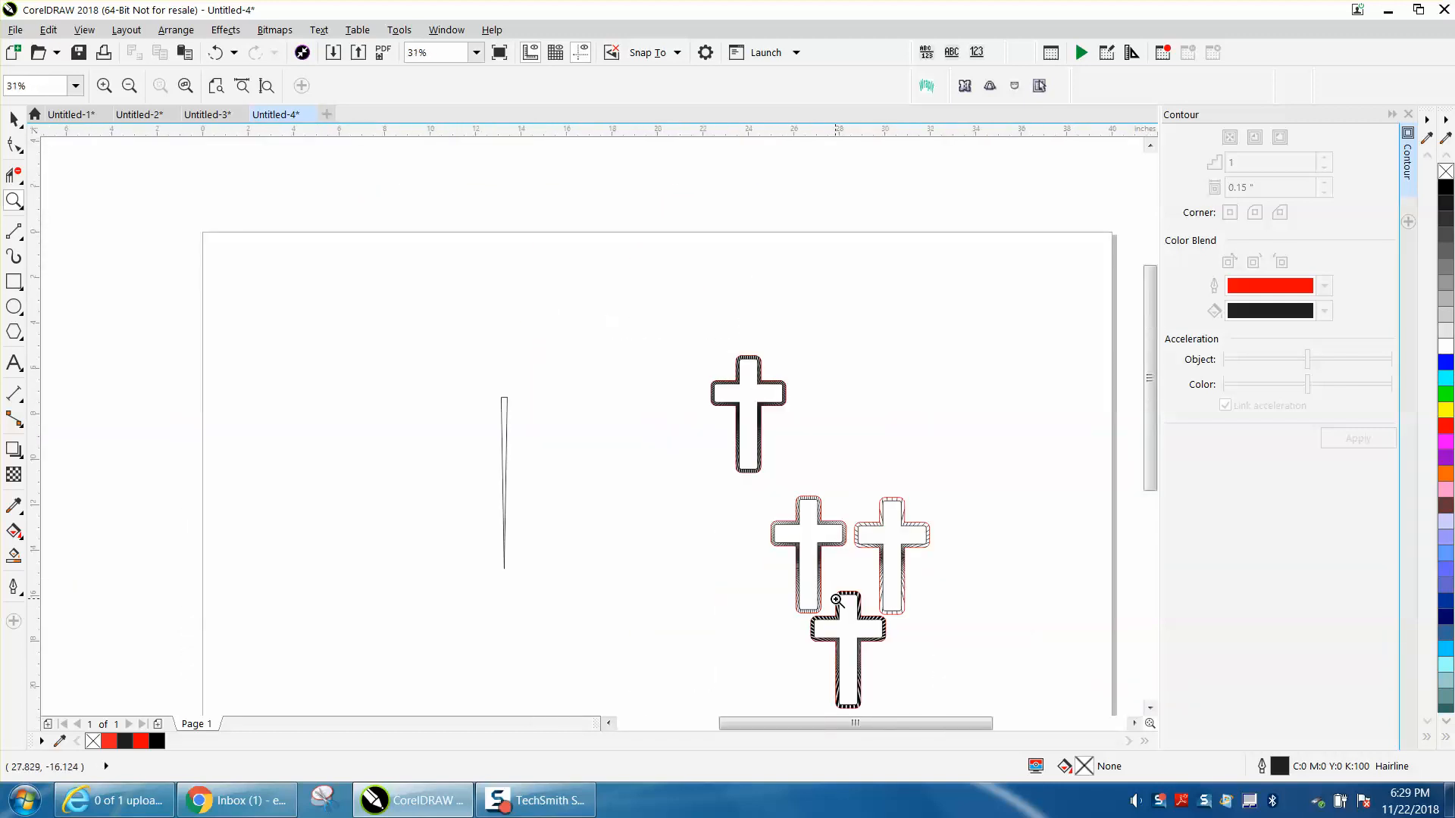
{"action": "left_click_drag", "start_coordinate": [809, 602], "coordinate": [909, 636]}
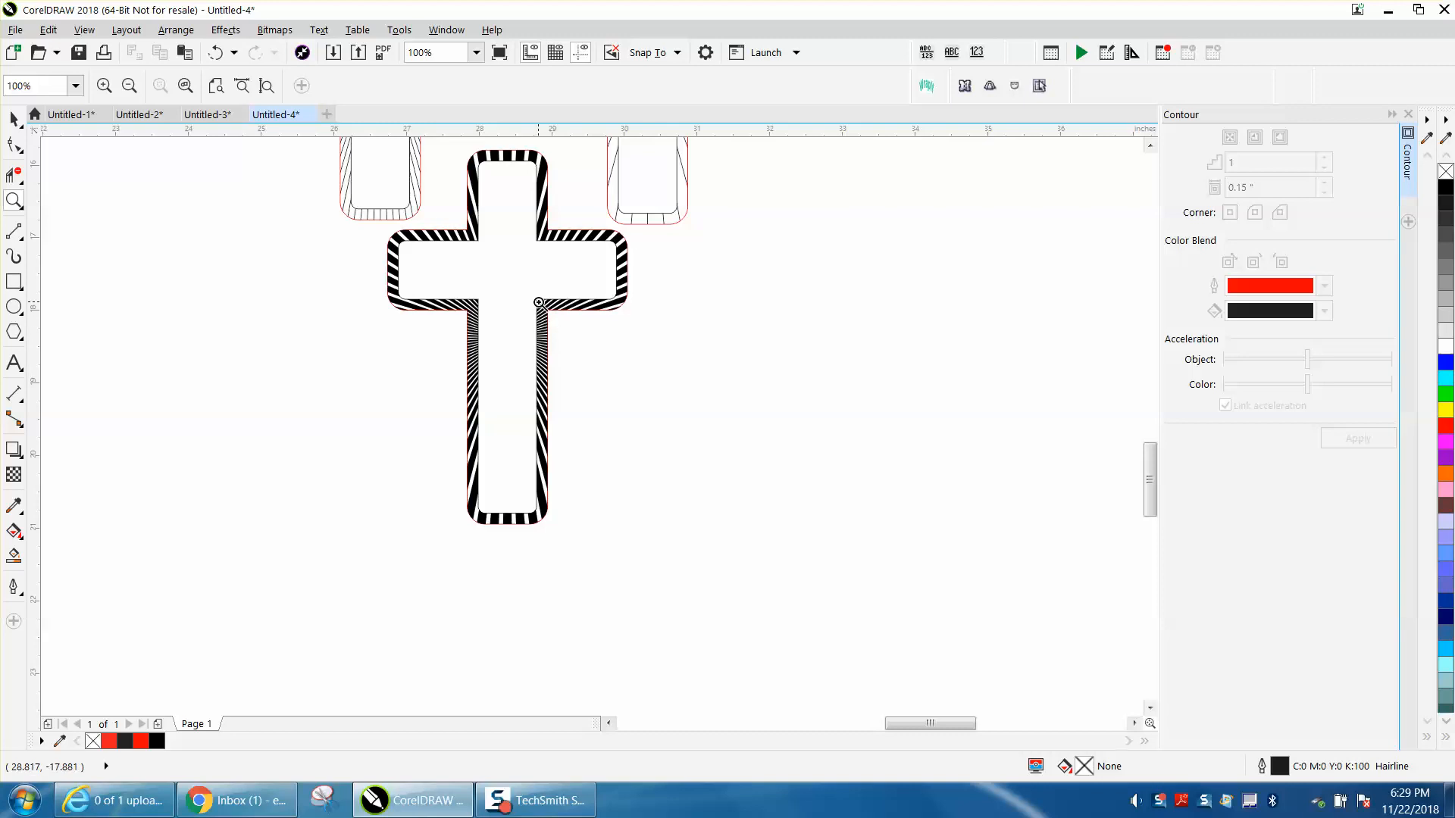
{"action": "left_click_drag", "start_coordinate": [453, 143], "coordinate": [606, 354]}
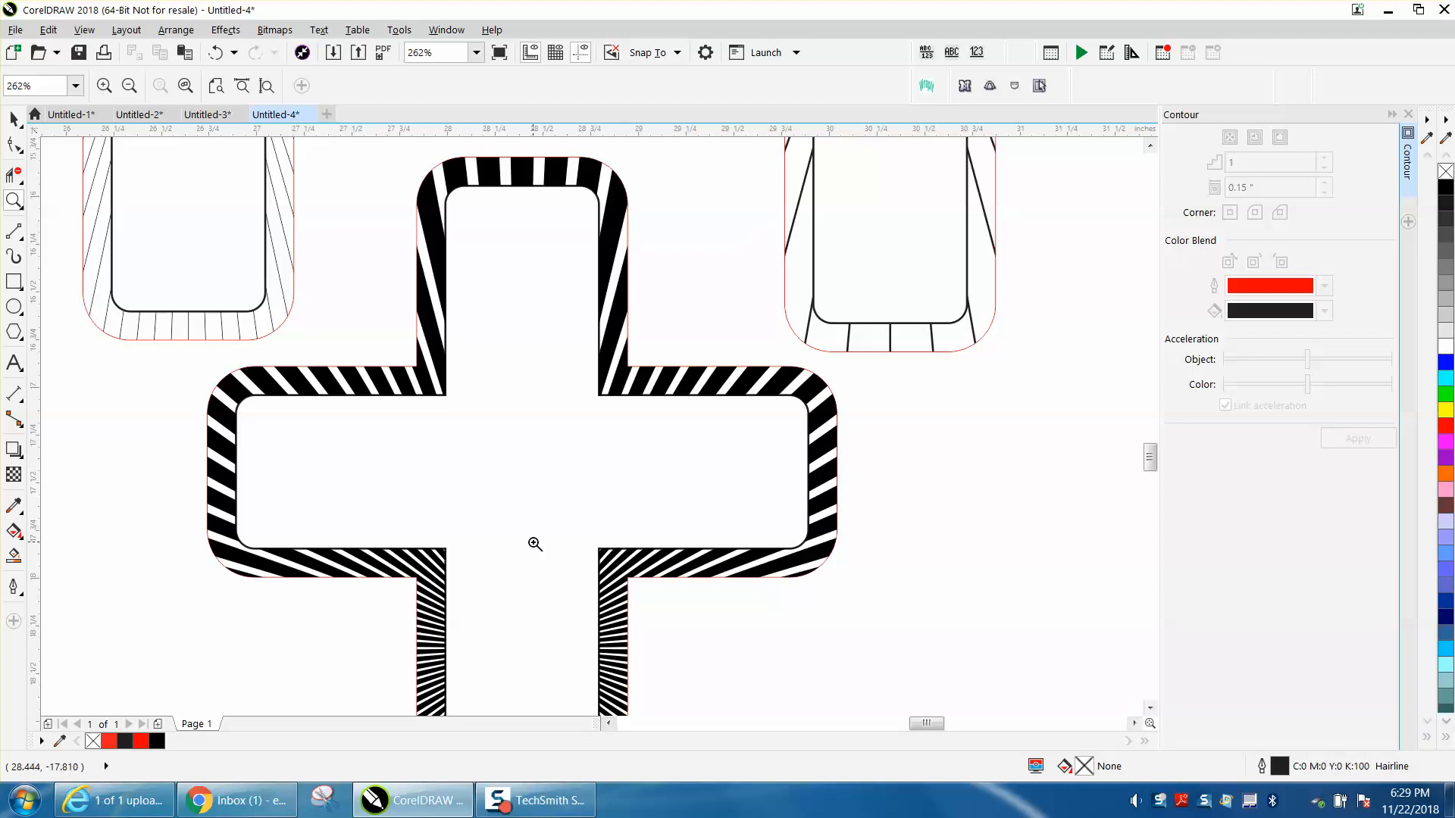
{"action": "scroll", "coordinate": [531, 539], "scroll_direction": "down", "scroll_amount": 2}
{"action": "scroll", "coordinate": [553, 531], "scroll_direction": "down", "scroll_amount": 4}
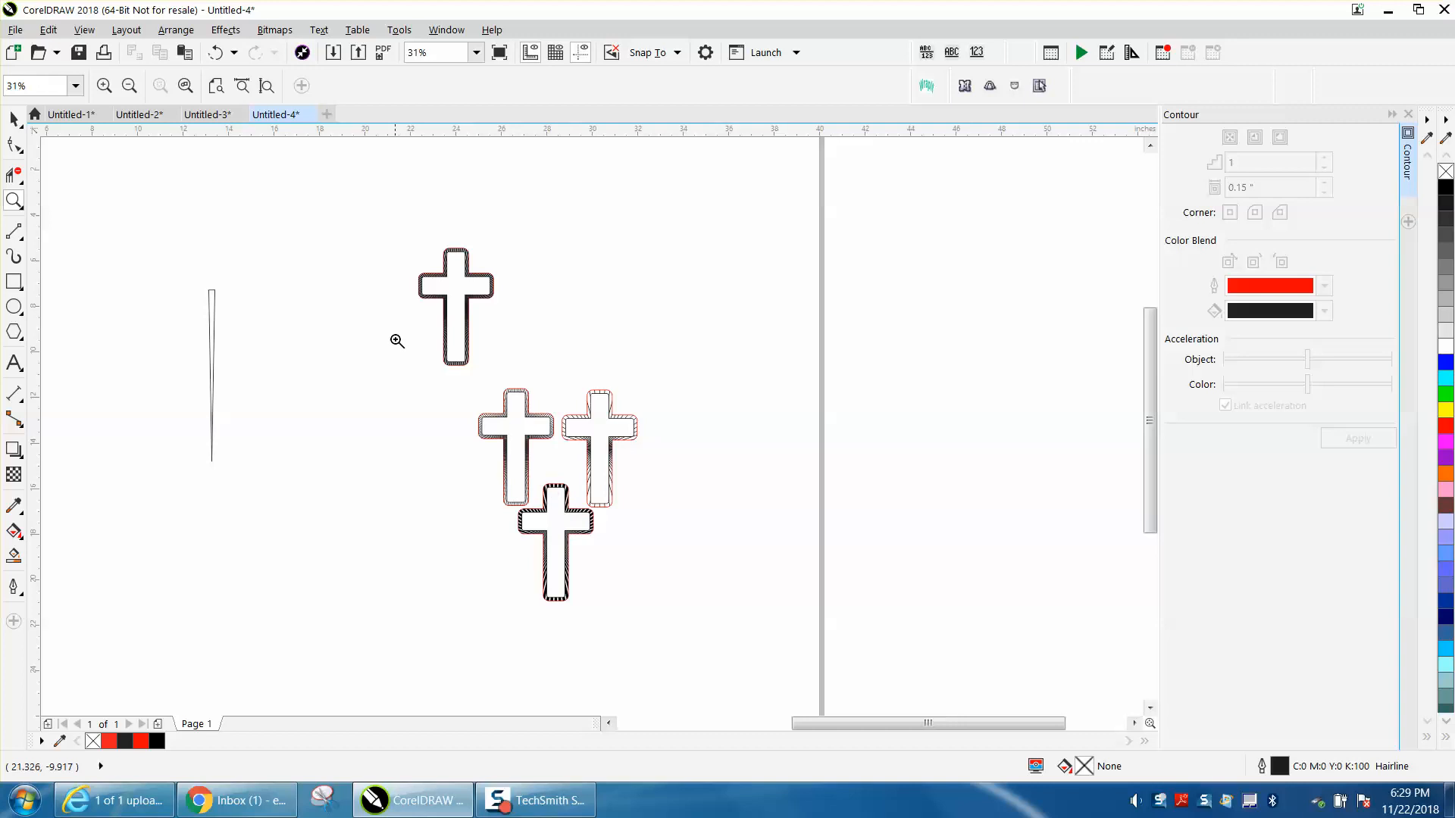
{"action": "left_click_drag", "start_coordinate": [410, 240], "coordinate": [564, 371]}
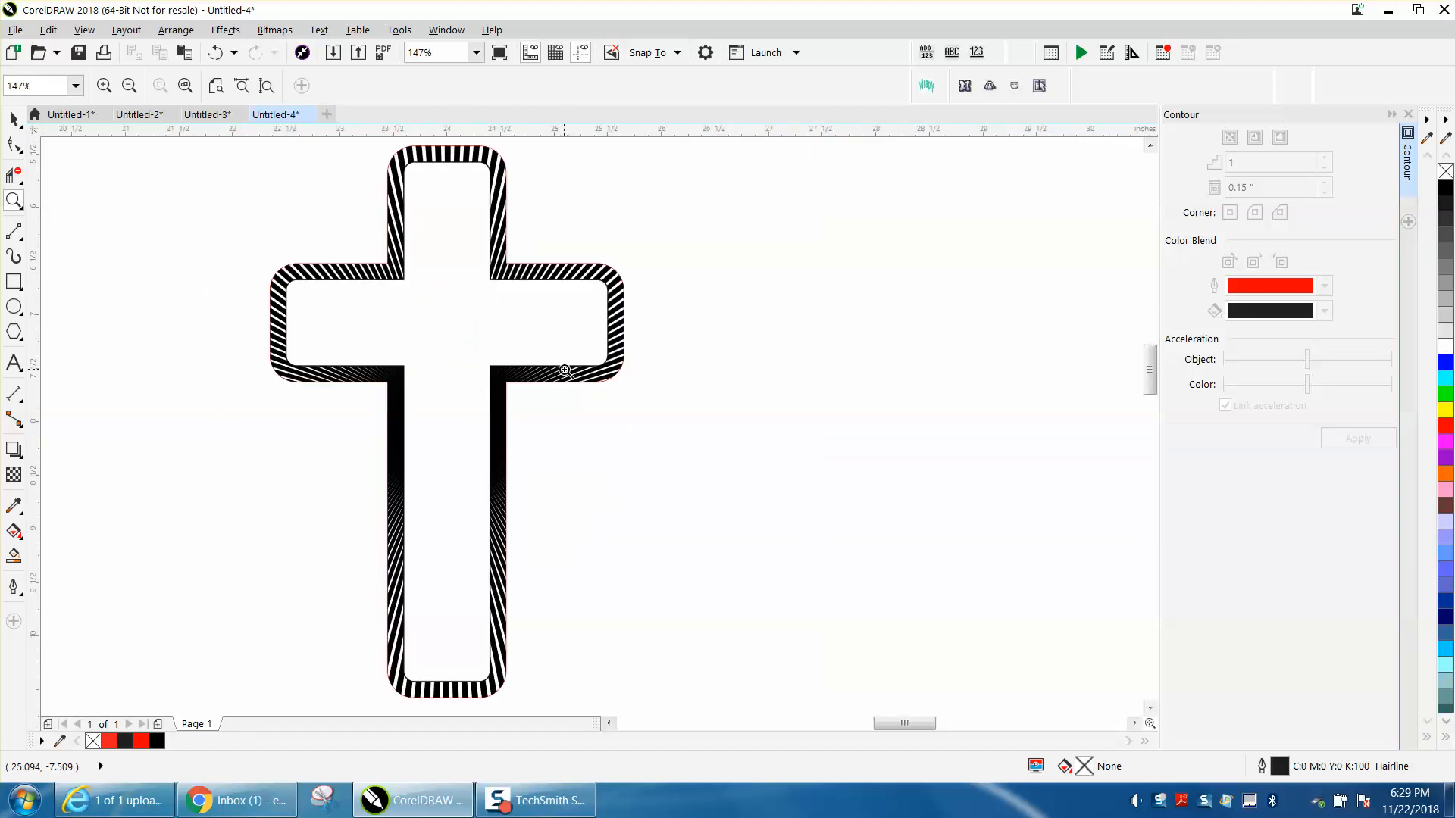